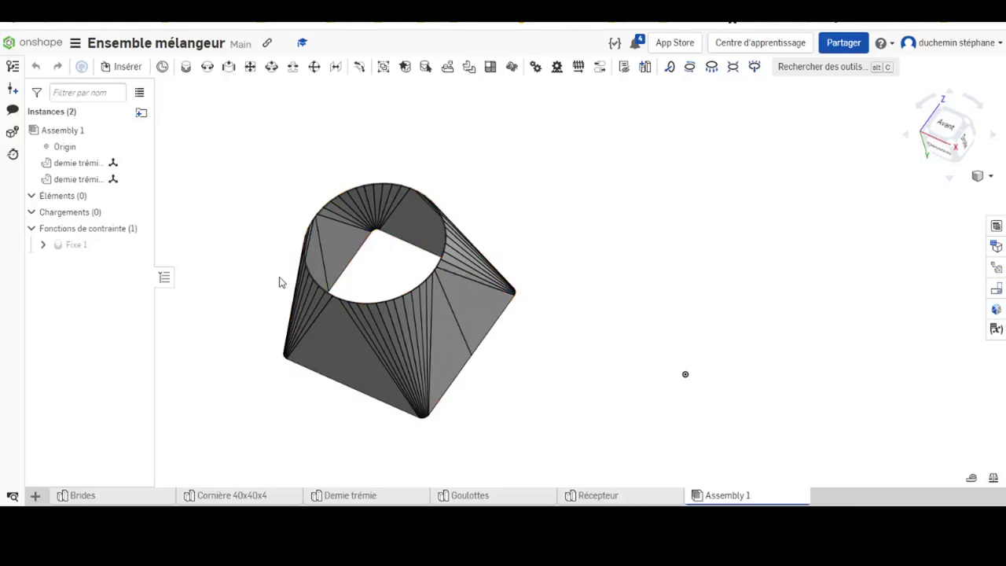
Inspect the hopper assembly from below, then switch to the Demie trémie Part Studio
scroll(278, 283, up, 3)
scroll(440, 353, down, 2)
right_drag(452, 386, 462, 343)
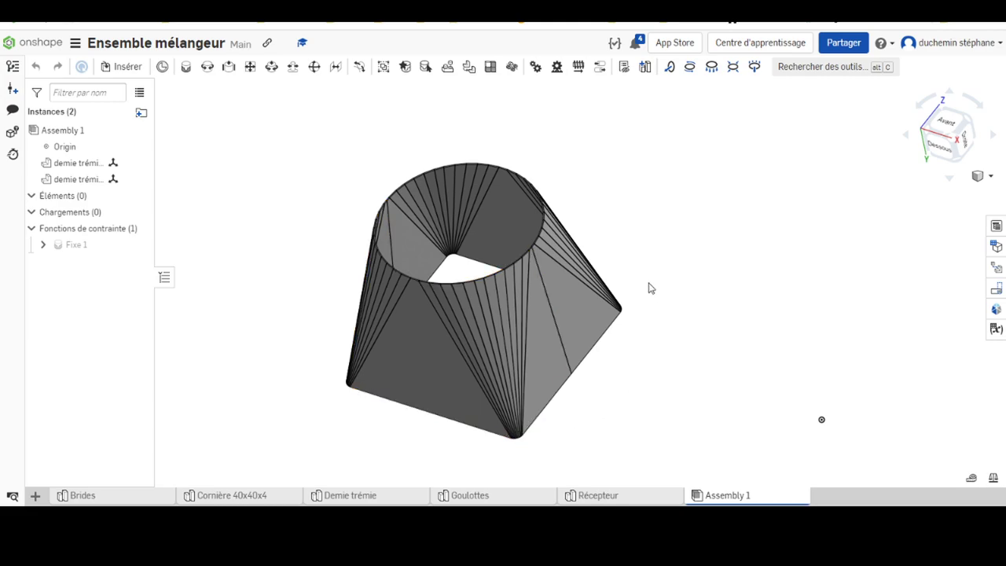
middle_drag(481, 330, 496, 284)
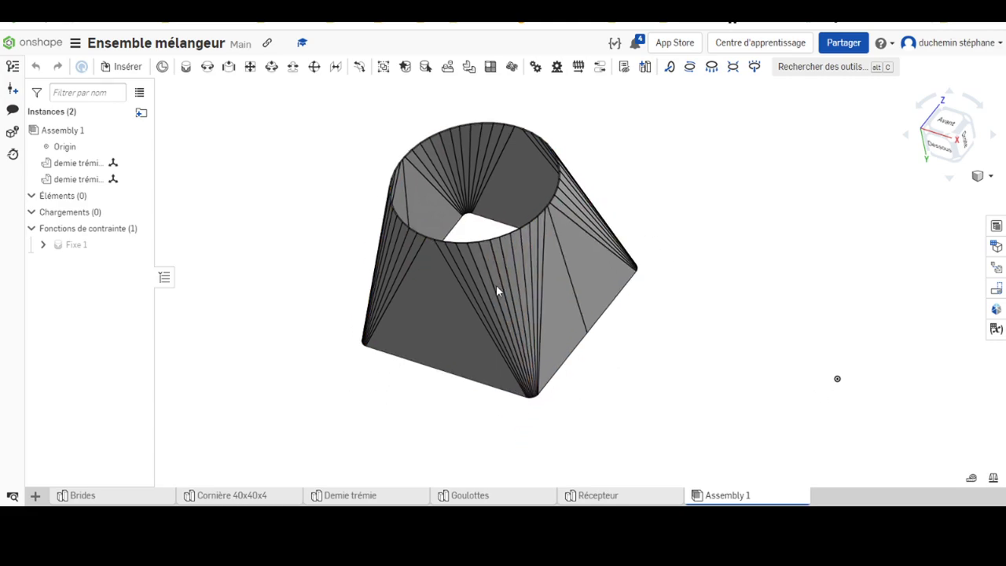
scroll(486, 268, up, 2)
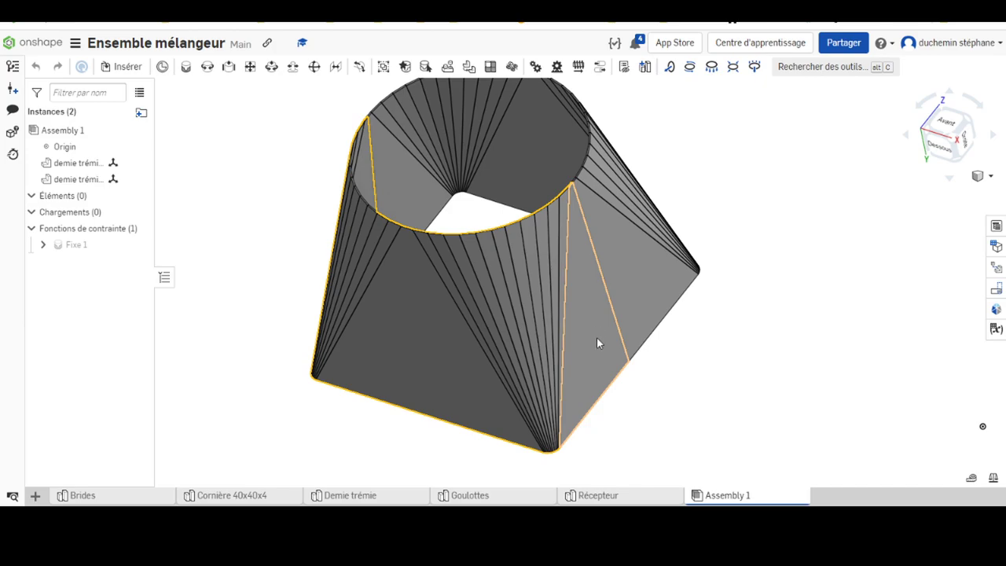
click(336, 497)
Select a triangular face of the half hopper and view it normal to the face
mouse_move(483, 359)
right_down()
mouse_move(511, 274)
mouse_move(610, 235)
mouse_move(608, 253)
mouse_move(571, 267)
right_up()
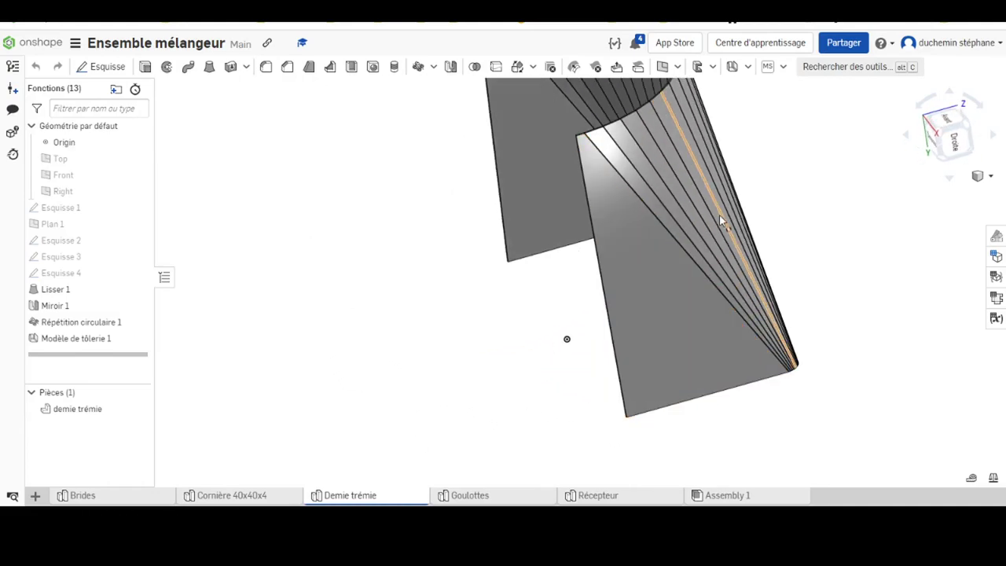
middle_drag(571, 267, 470, 338)
click(469, 338)
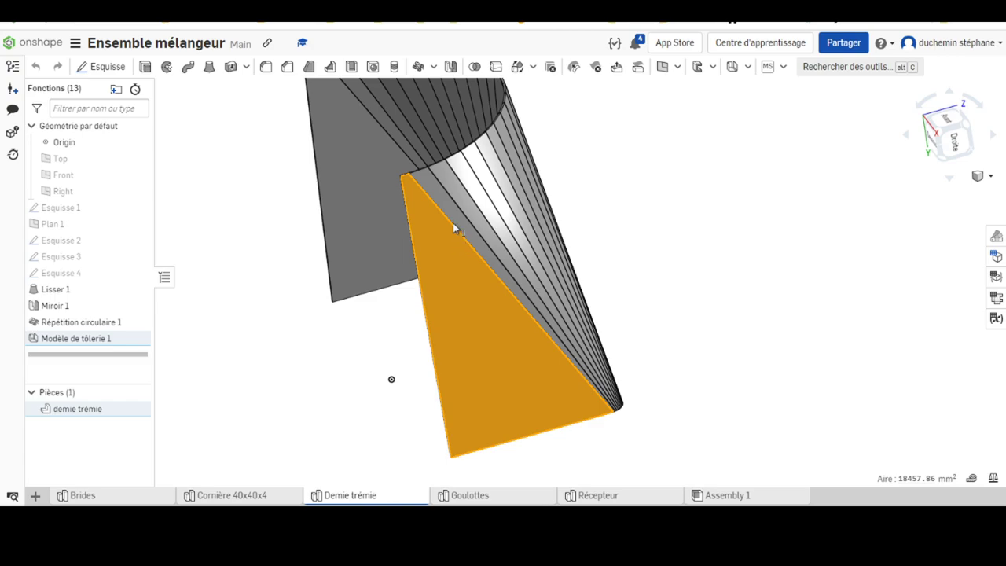
click(449, 207)
key(n)
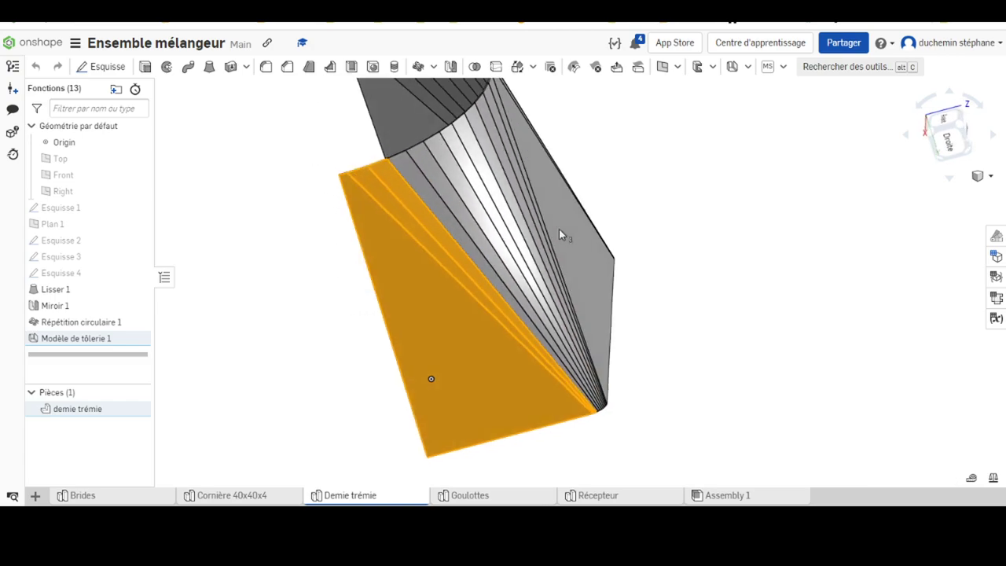
Show the sheet metal bends table and flat pattern, then close it and reorient the part
click(996, 299)
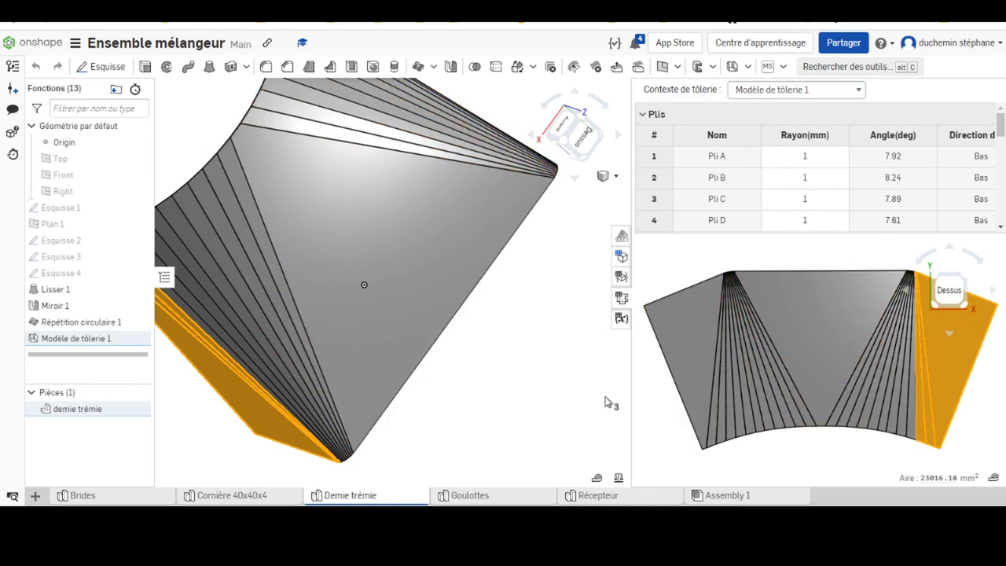
click(542, 311)
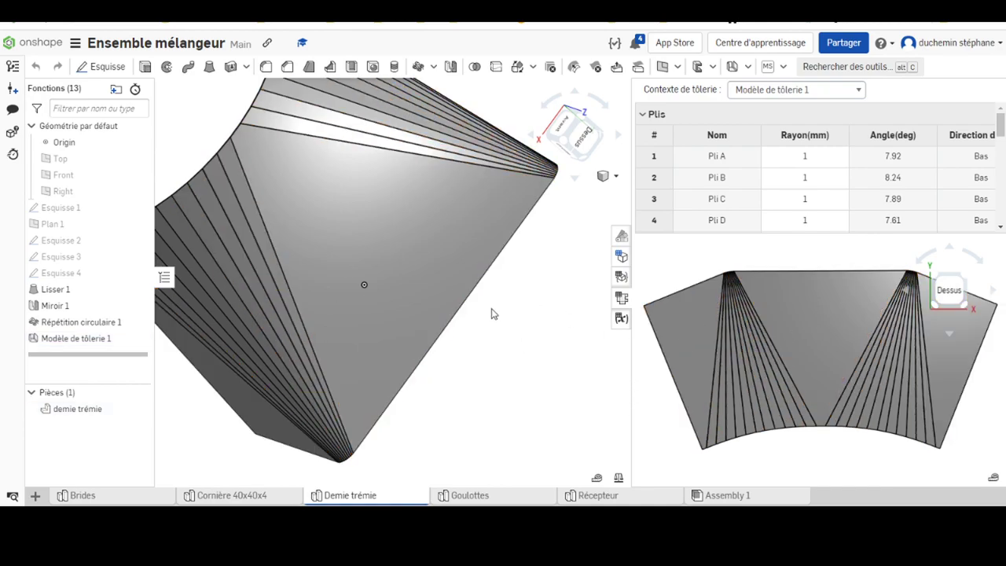
click(621, 297)
mouse_move(525, 344)
right_down()
mouse_move(539, 297)
mouse_move(588, 296)
right_up()
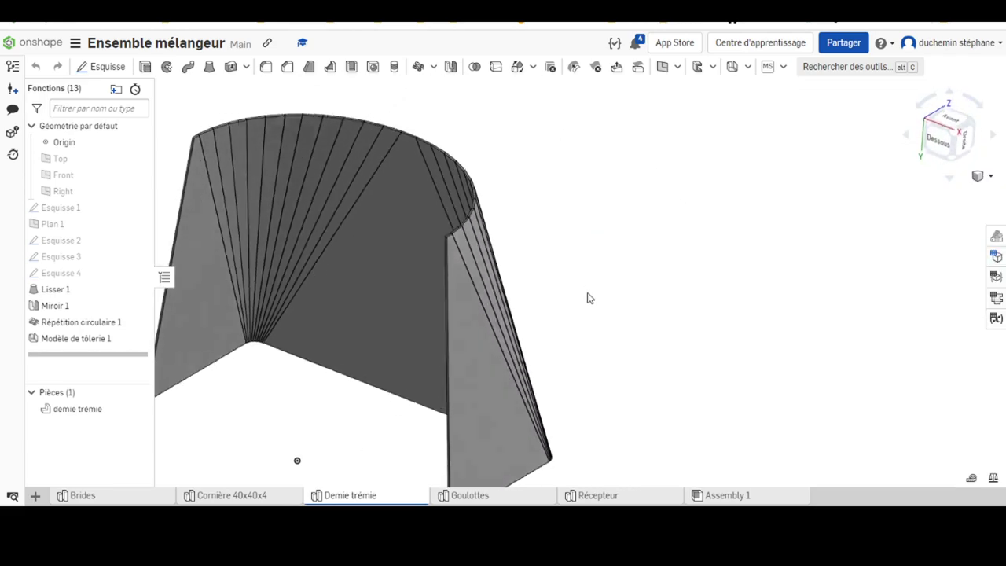
mouse_move(422, 317)
right_down()
mouse_move(557, 256)
mouse_move(482, 229)
mouse_move(500, 243)
mouse_move(495, 236)
mouse_move(494, 312)
right_up()
Scroll the hopper drawing PDF to page 2 to read section M-M and its 250 height
scroll(495, 312, down, 1)
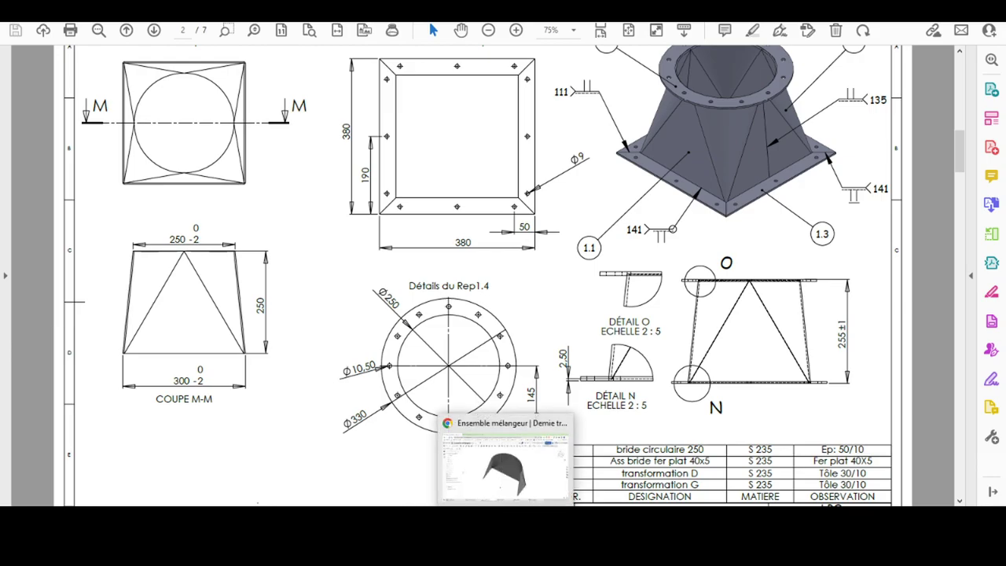
Create a new Onshape document named 'Trémie' from the documents page
click(453, 476)
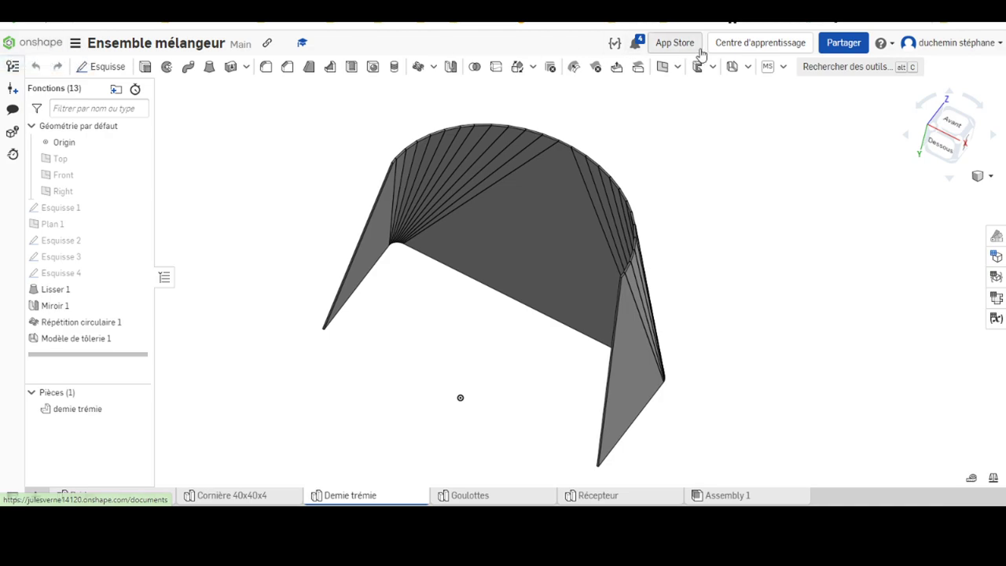
click(34, 48)
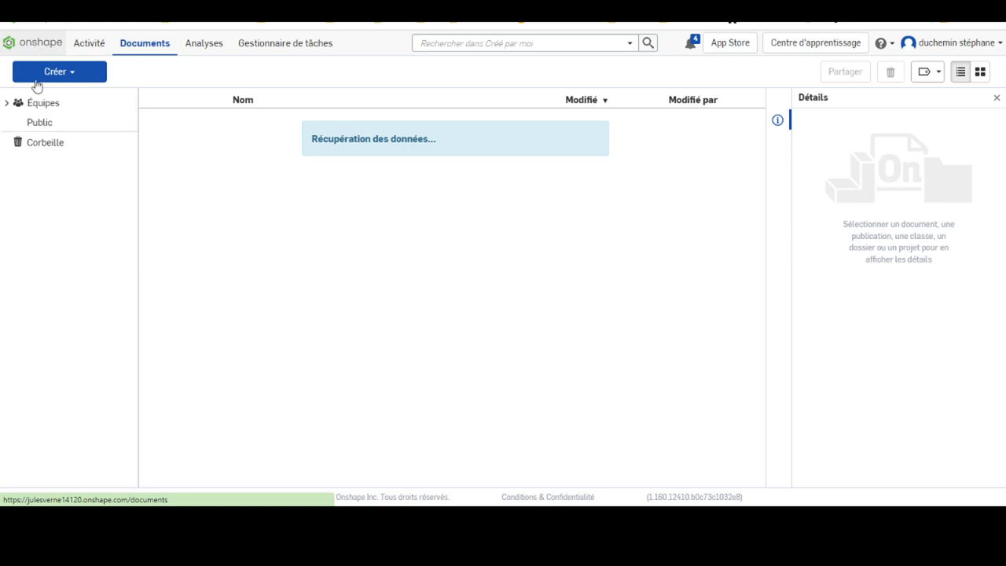
click(58, 76)
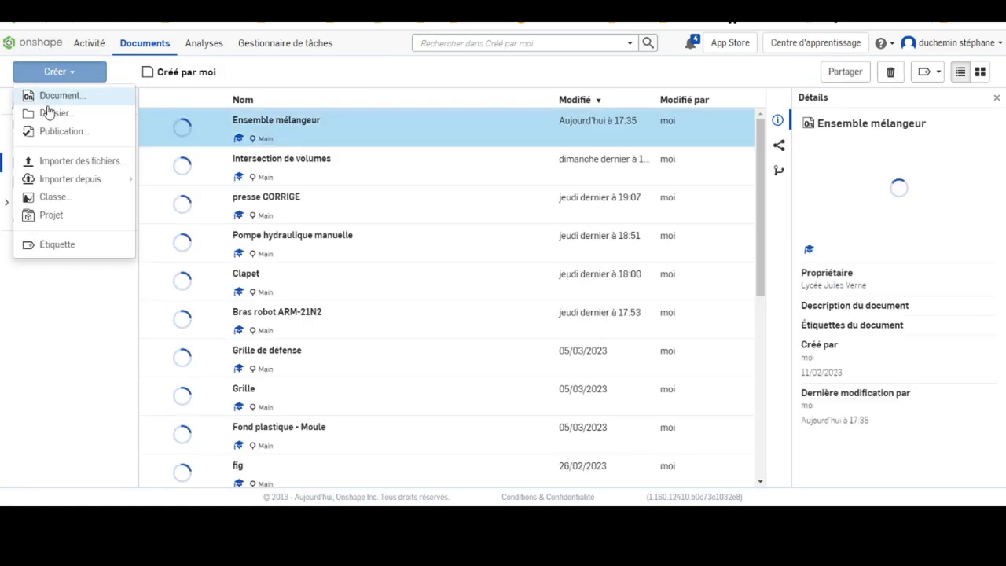
click(60, 95)
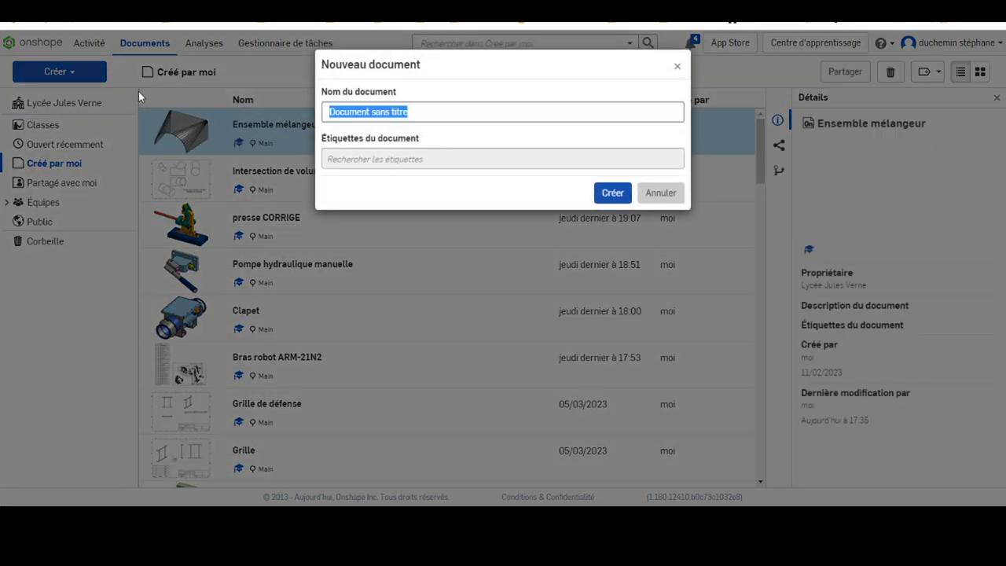
text(Tr)
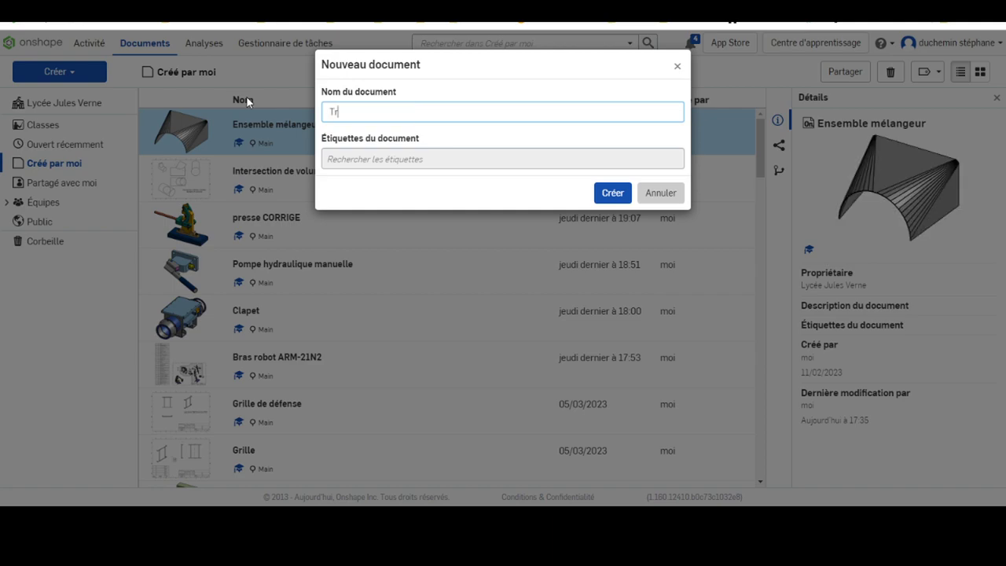
text(émie)
key(Return)
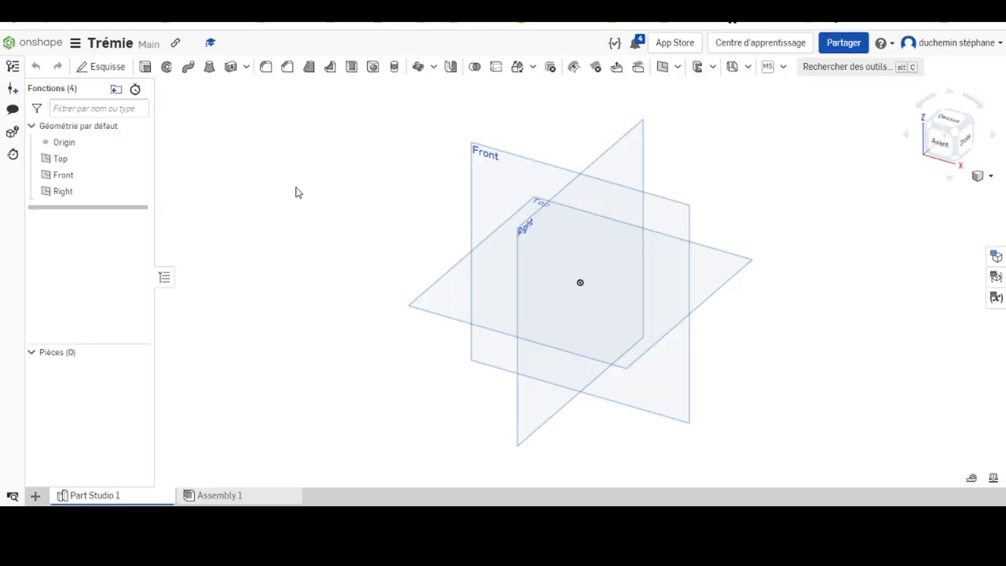
Start a sketch on the Front plane, viewed normal, and draw a circle centred on the origin
click(492, 159)
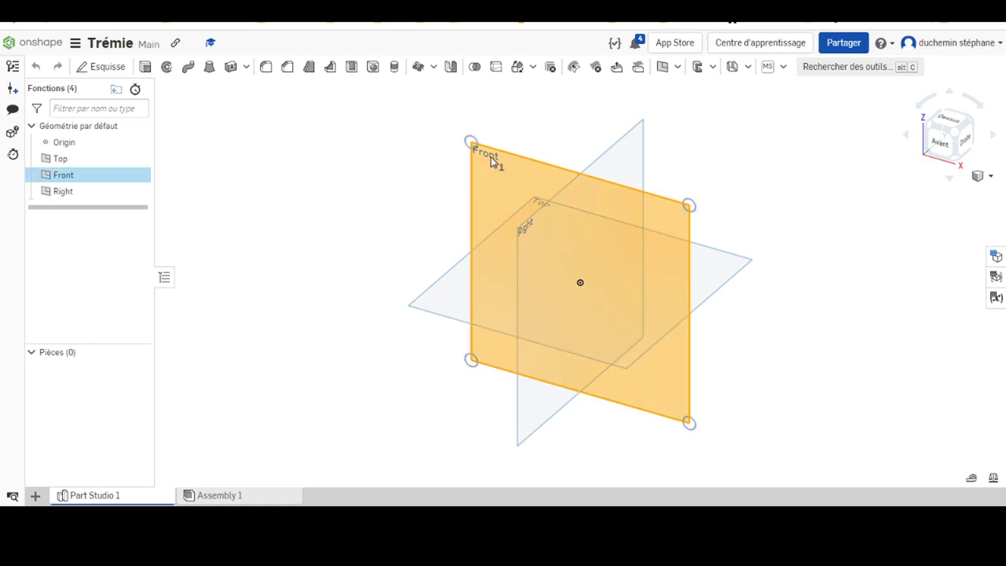
click(110, 67)
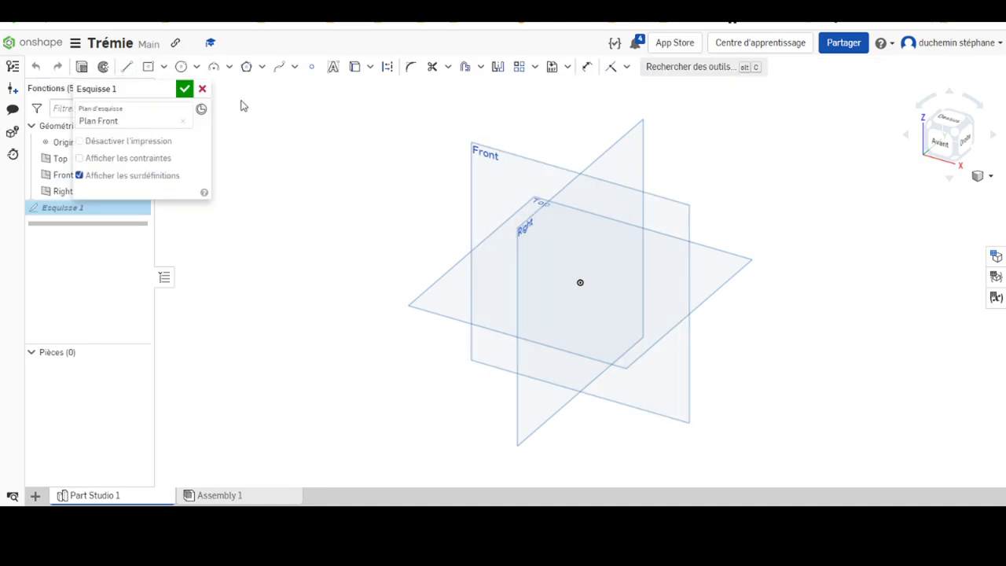
right_click(365, 149)
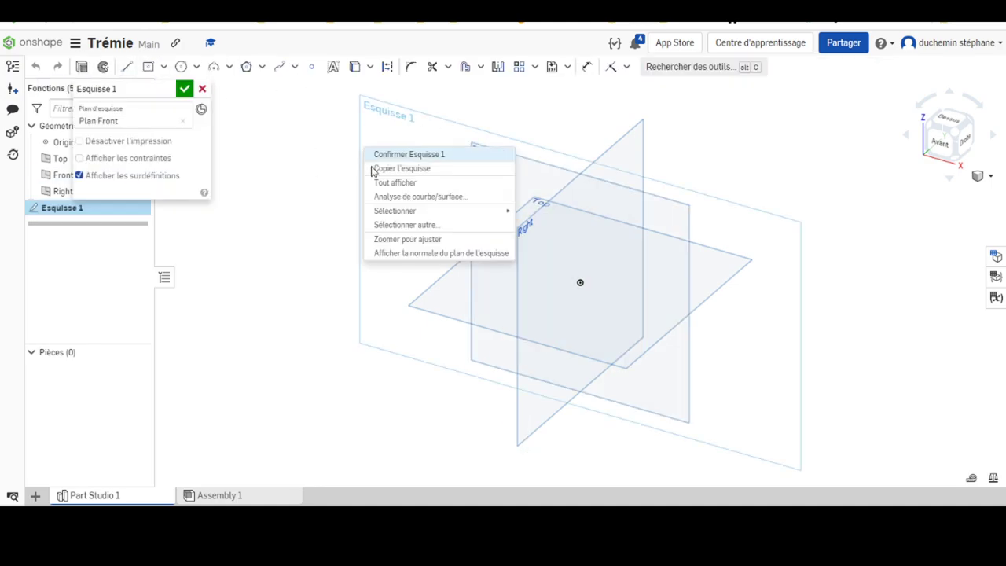
click(401, 253)
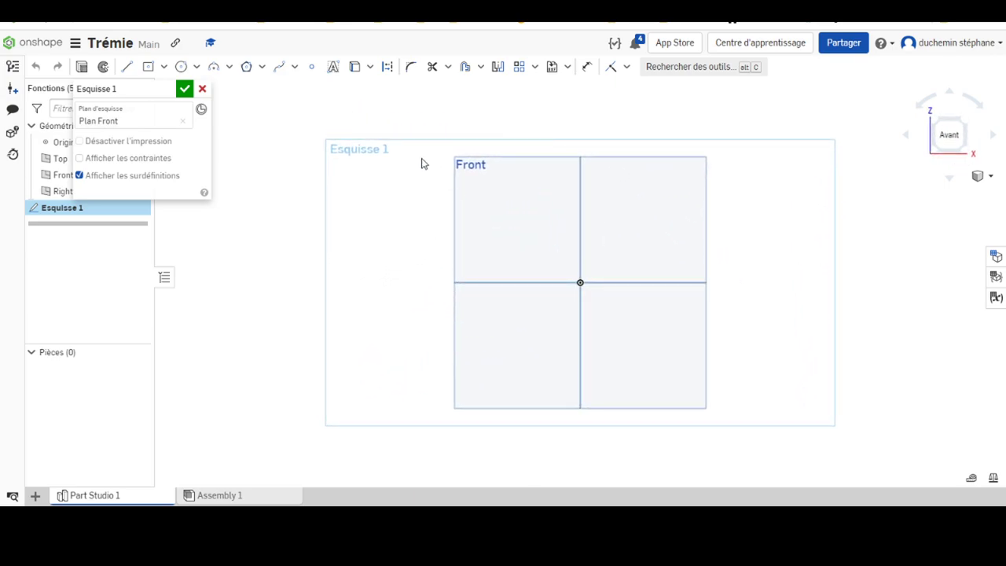
click(182, 67)
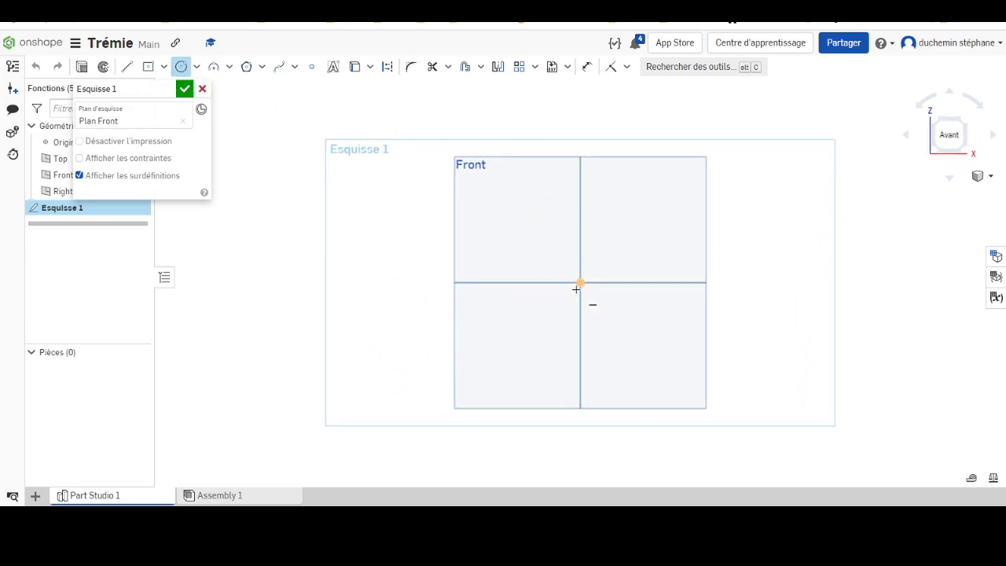
click(582, 282)
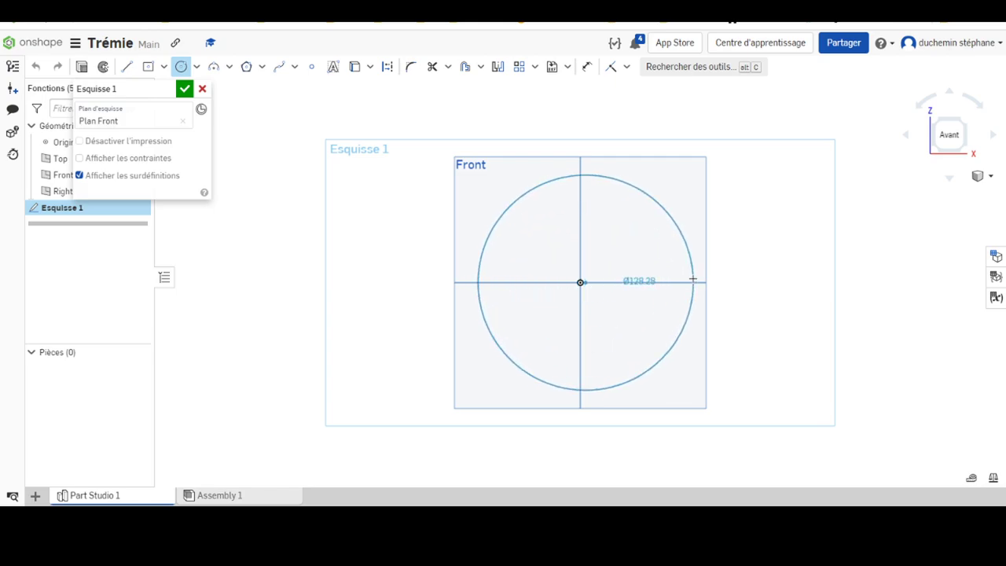
click(693, 280)
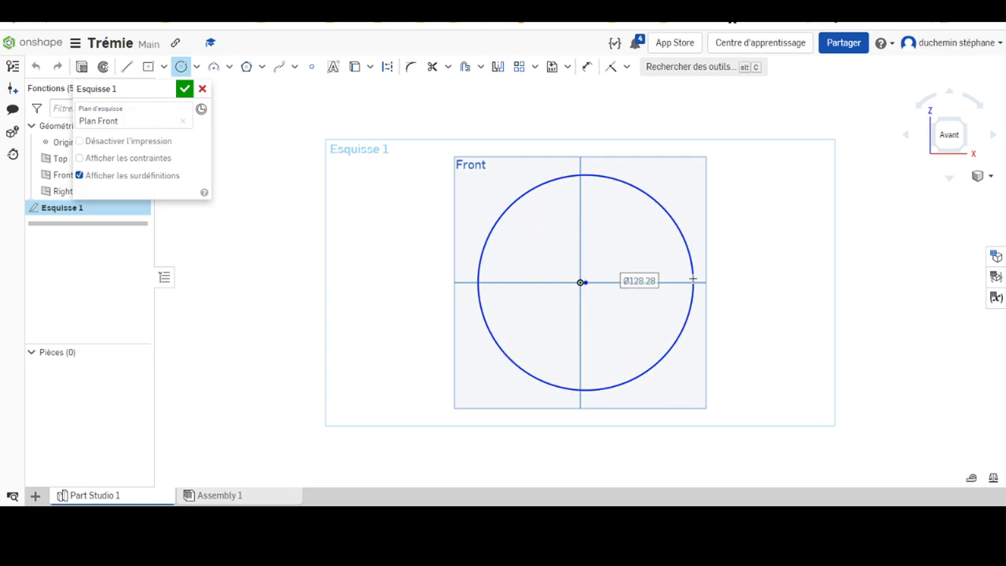
Dimension the circle to Ø250, keep it centred on the origin, and finish Esquisse 1
click(590, 73)
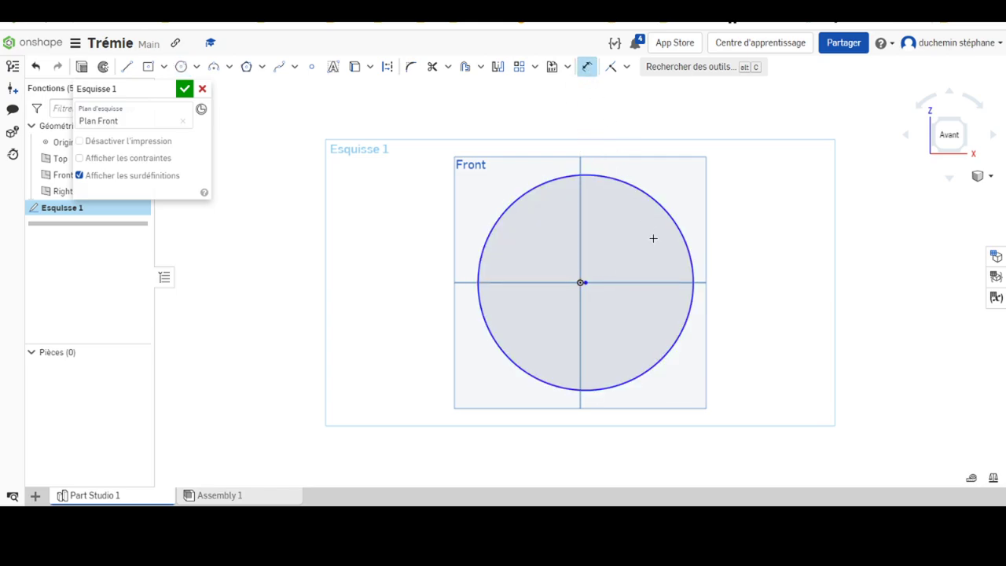
click(688, 241)
click(752, 219)
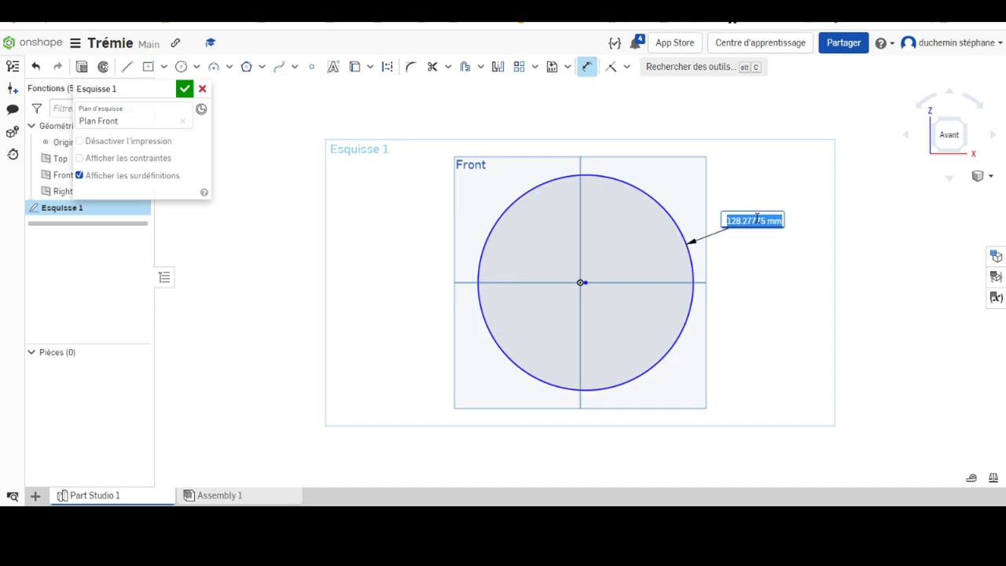
text(250)
key(Return)
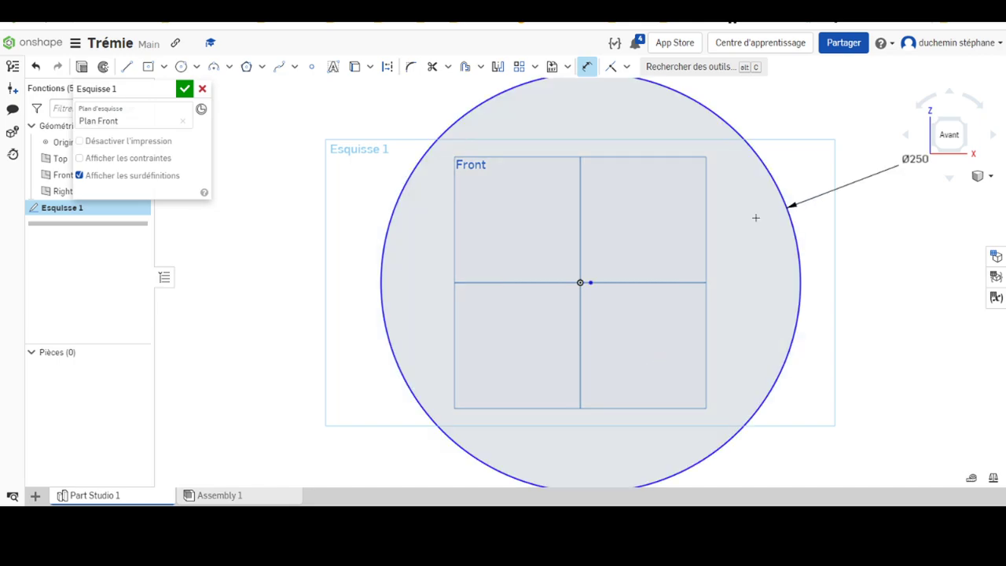
scroll(824, 259, down, 3)
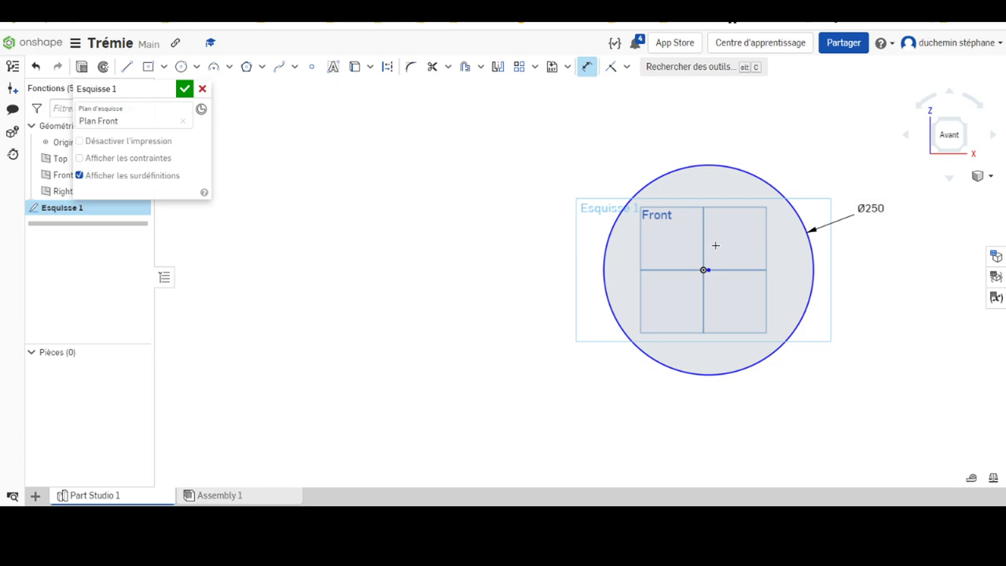
scroll(737, 259, up, 2)
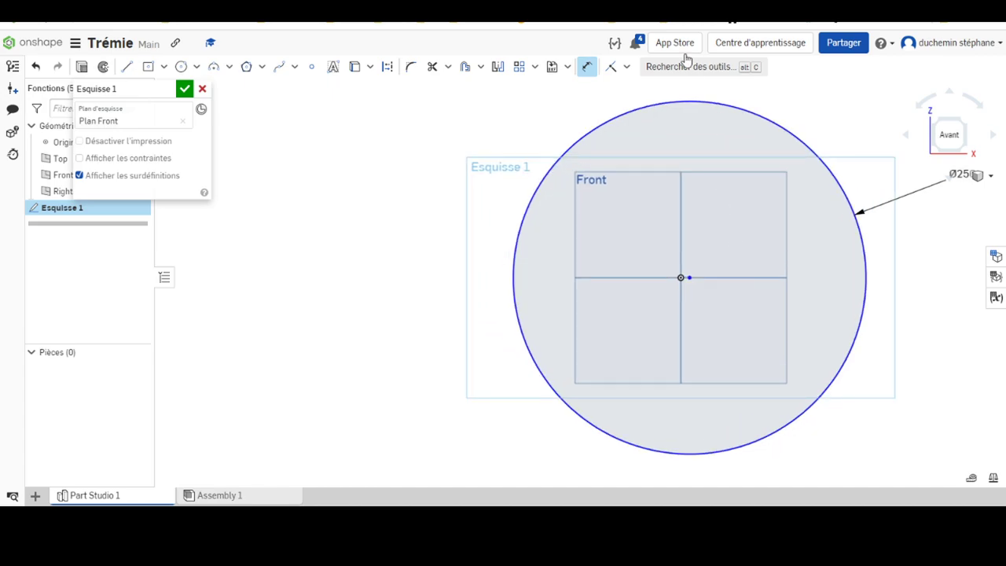
click(587, 67)
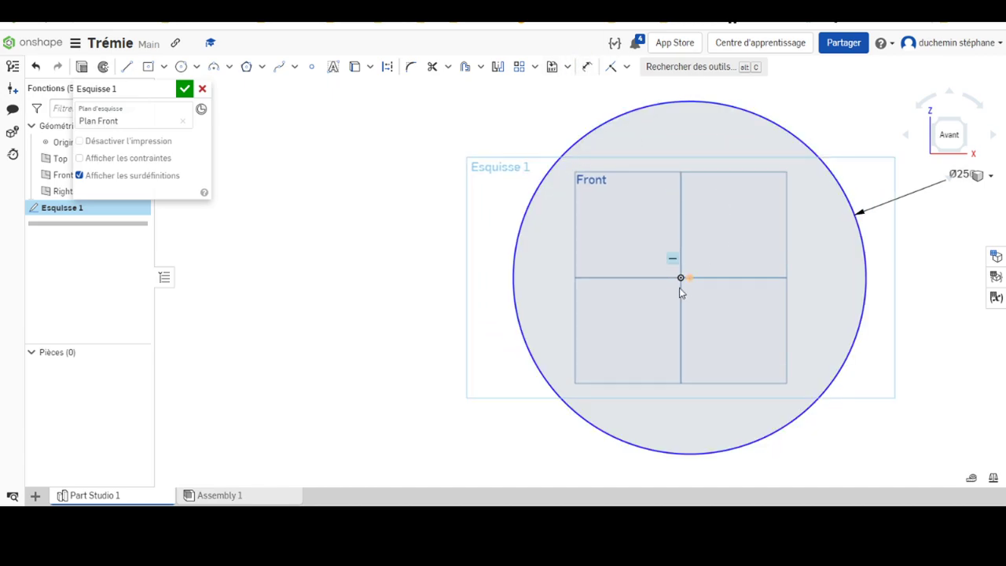
drag(680, 287, 682, 281)
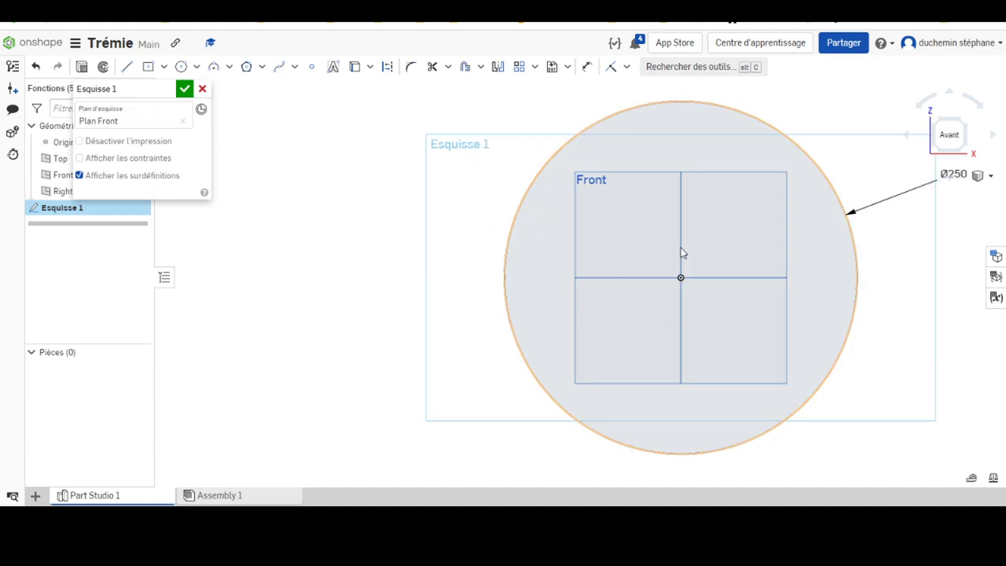
click(183, 89)
mouse_move(382, 351)
right_down()
mouse_move(384, 284)
mouse_move(356, 290)
right_up()
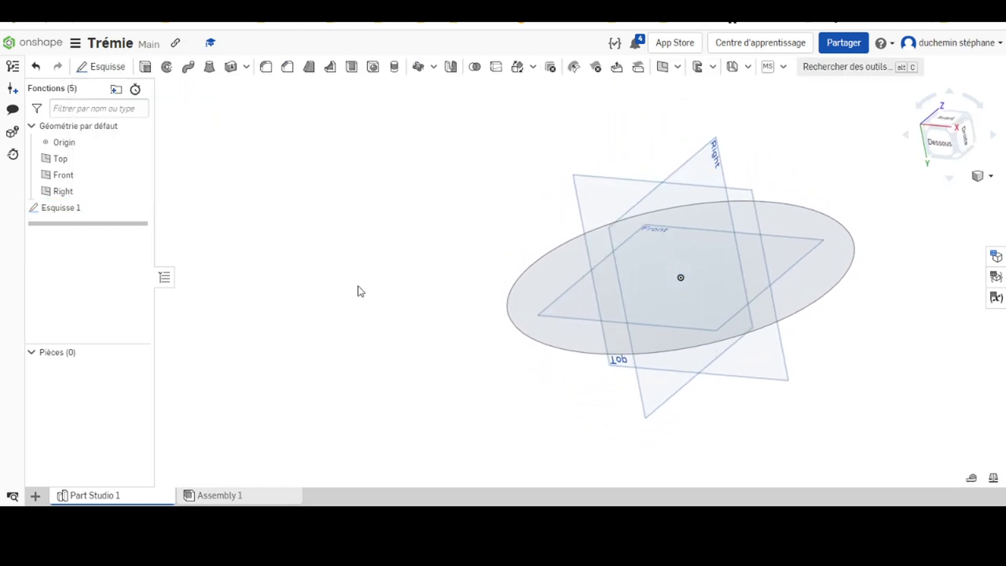
Create an offset plane 250 mm from the Front plane, flipped to the opposite side
click(662, 70)
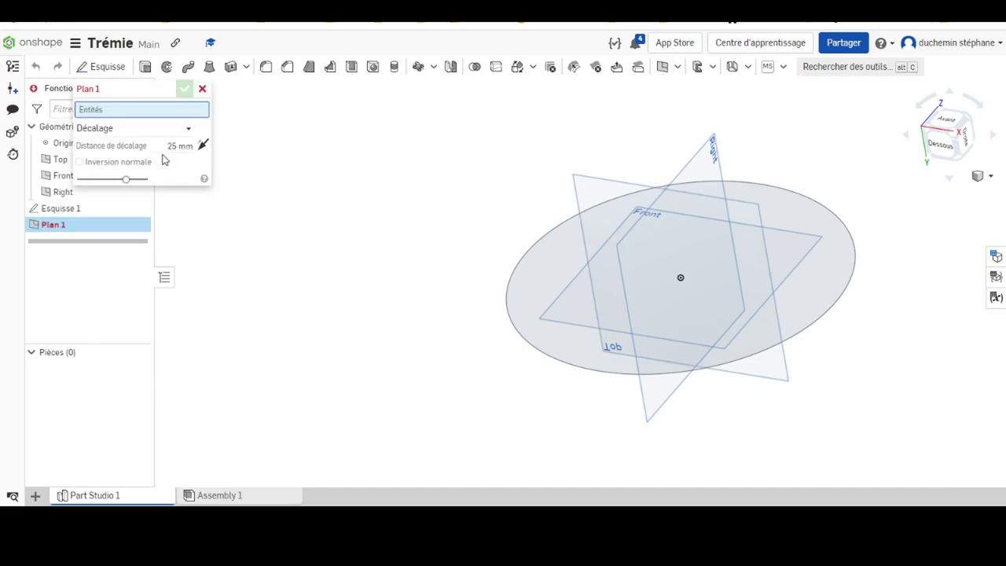
mouse_move(141, 89)
mouse_down()
mouse_move(156, 147)
mouse_move(281, 204)
mouse_up()
click(262, 244)
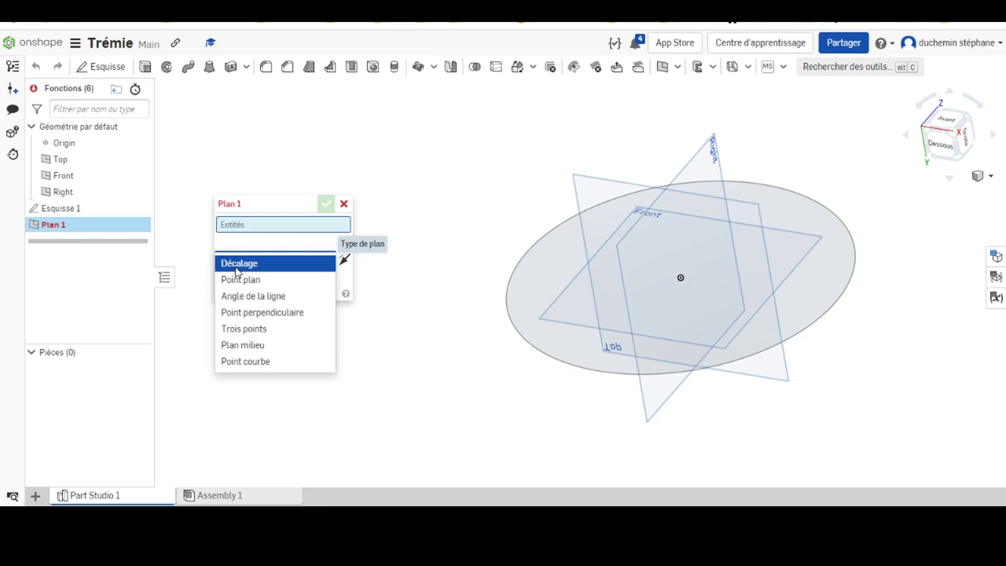
click(237, 266)
click(318, 263)
text(250)
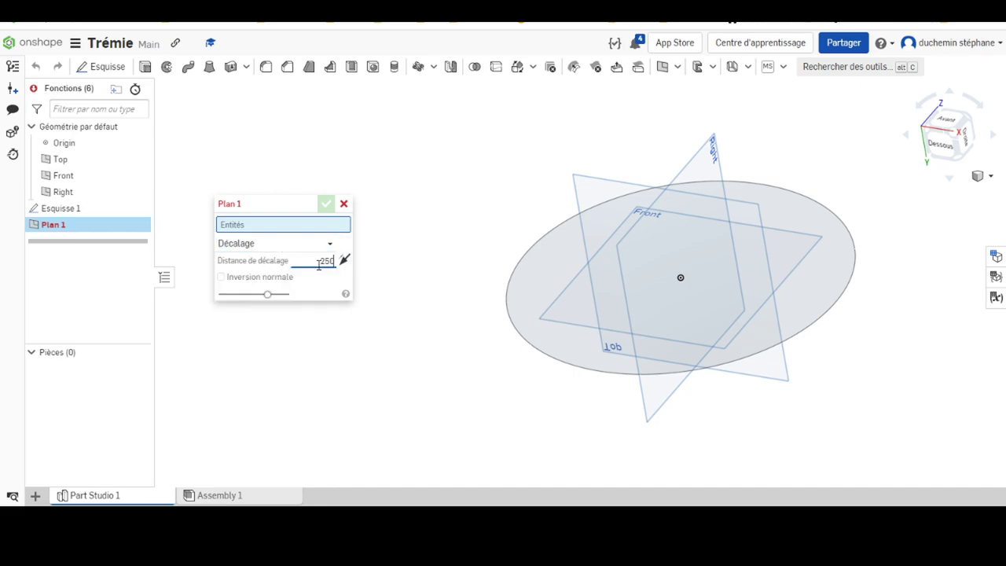
key(Return)
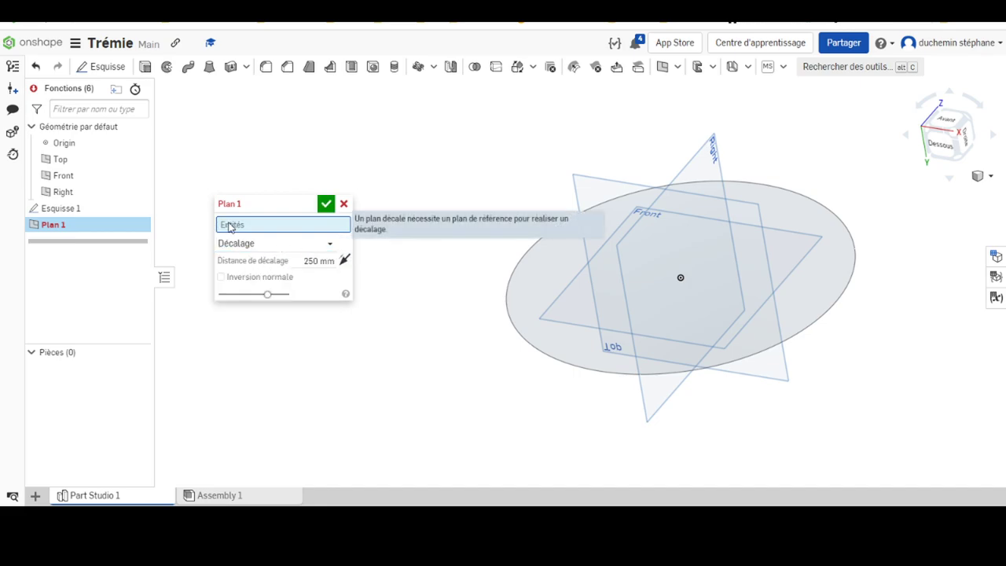
click(64, 178)
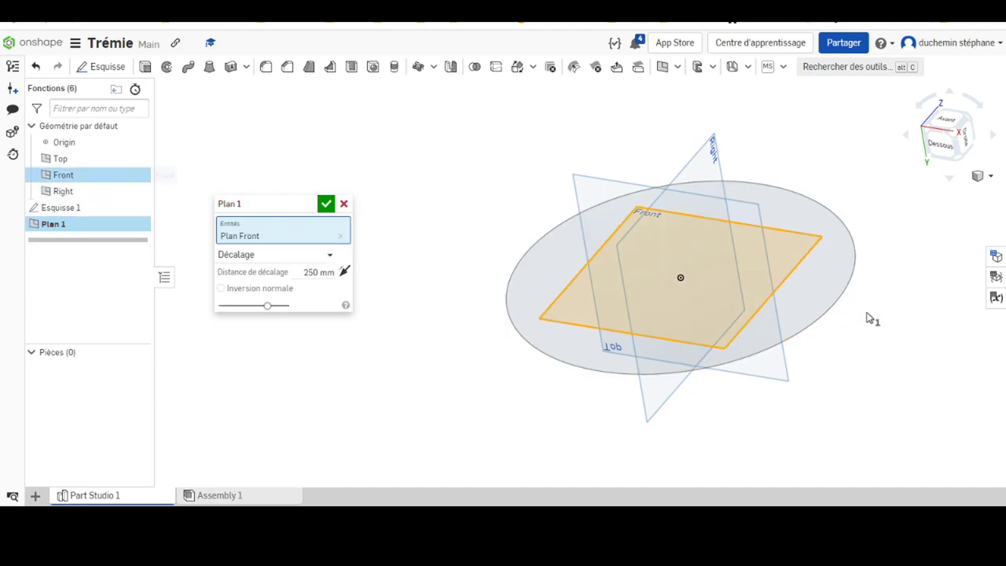
scroll(560, 341, down, 5)
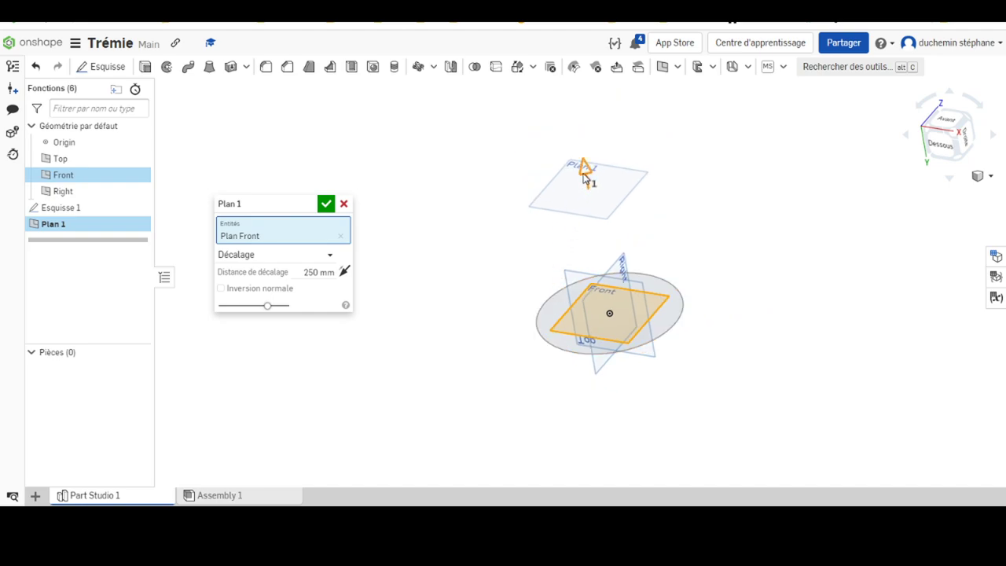
drag(585, 177, 633, 455)
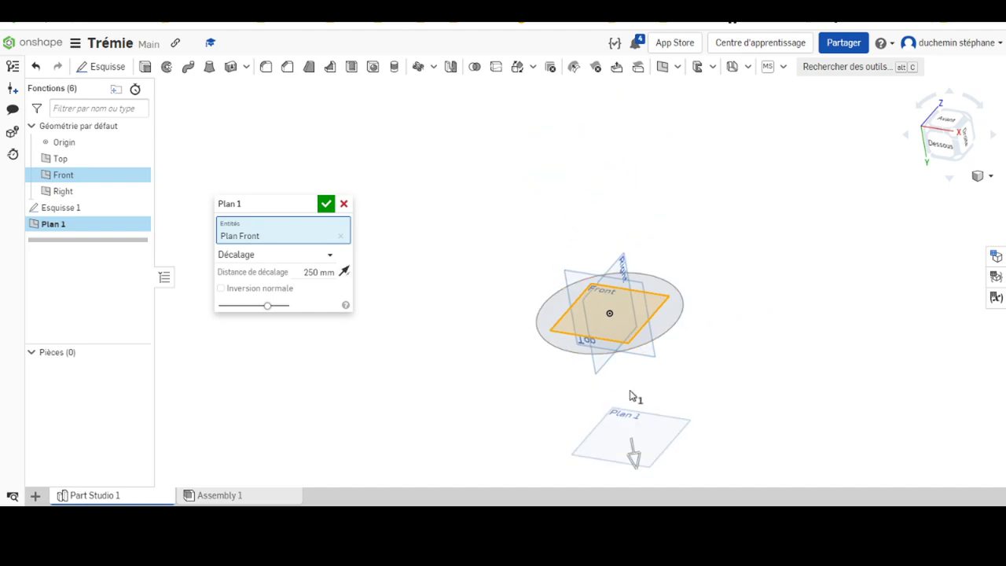
click(326, 205)
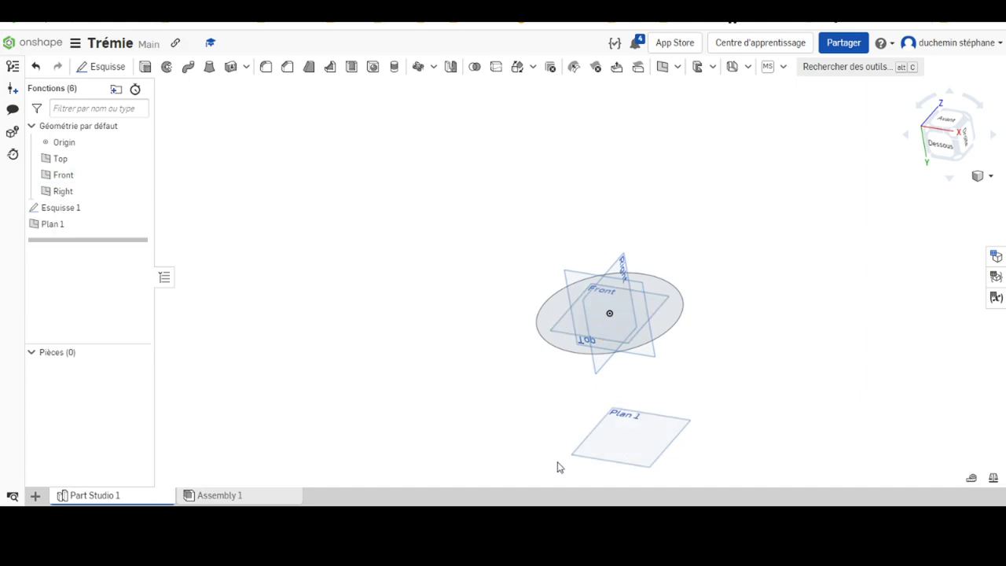
Rename the new plane to 'Plan bide carrée' and start a sketch on it
click(620, 429)
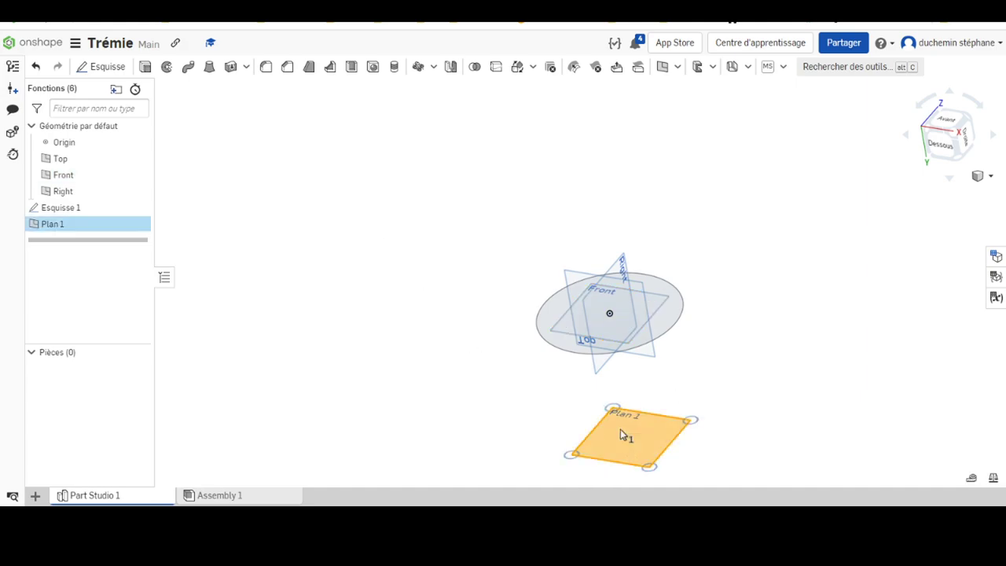
right_click(71, 228)
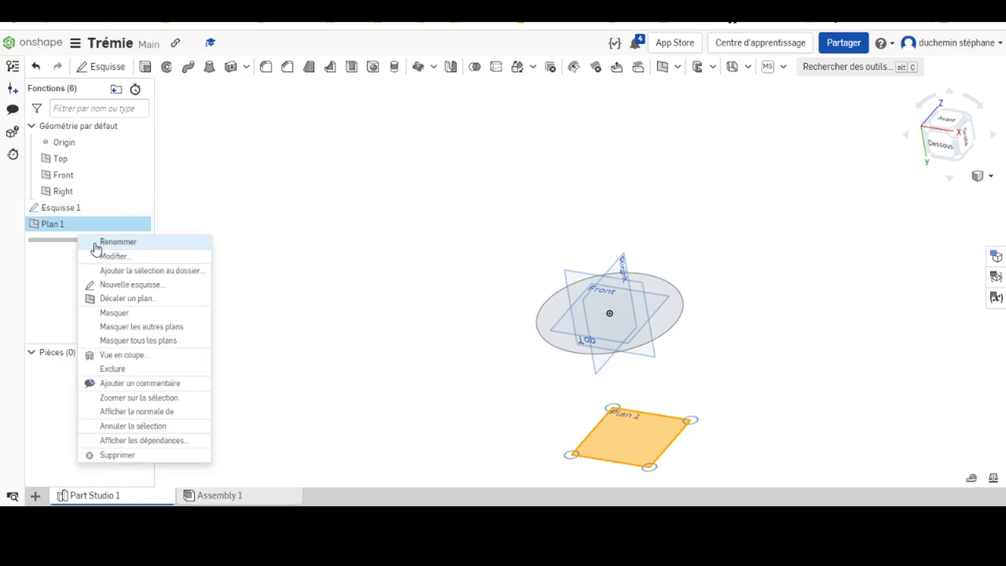
click(106, 242)
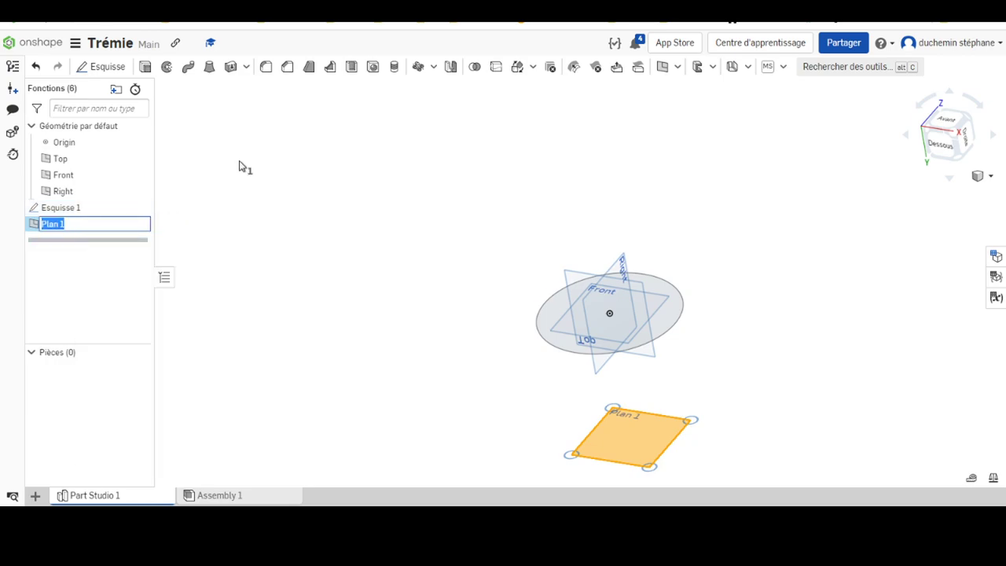
key(End)
key(Return)
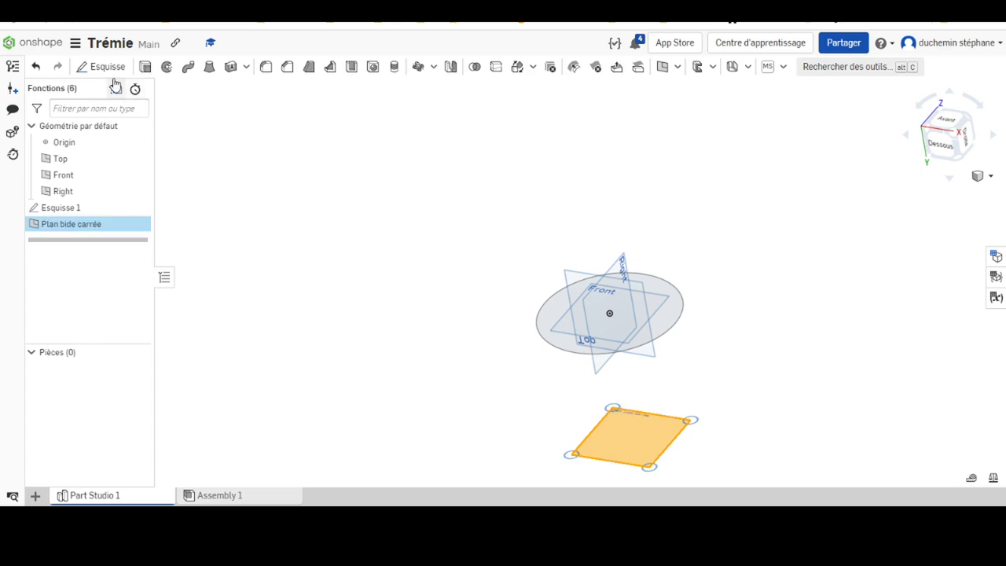
click(103, 67)
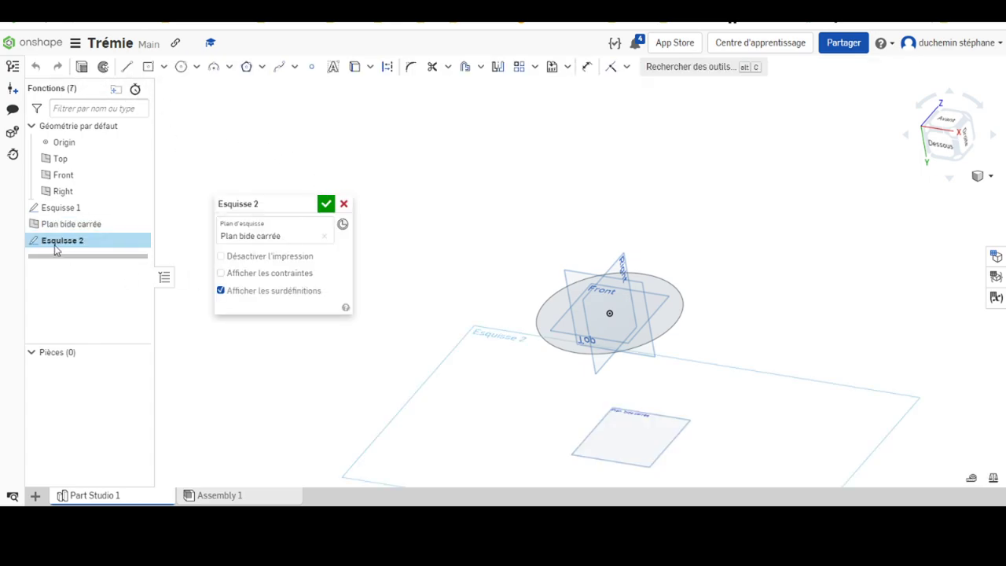
mouse_move(86, 207)
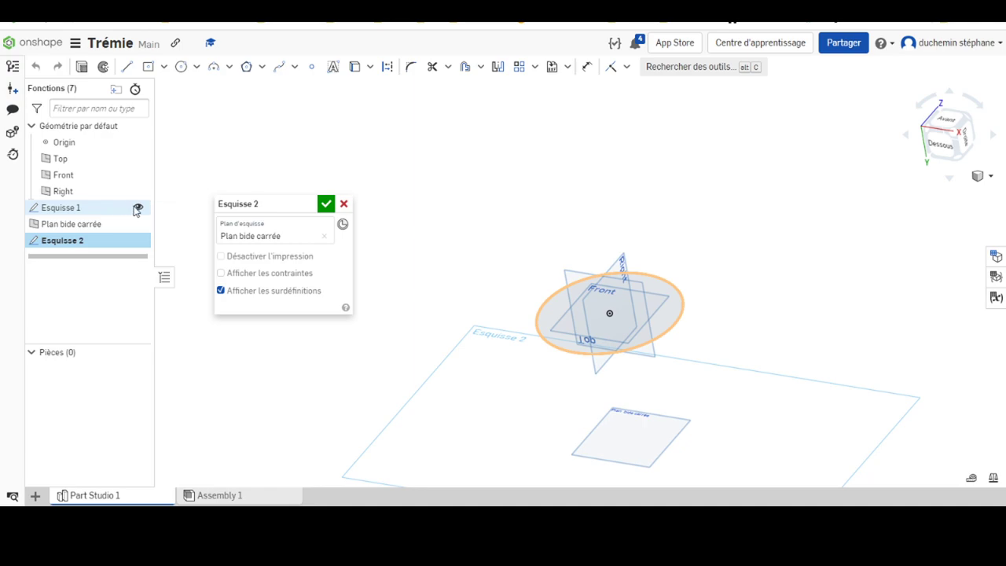
Hide Esquisse 1, view the sketch normal, and draw a centre-point rectangle from the origin
click(138, 206)
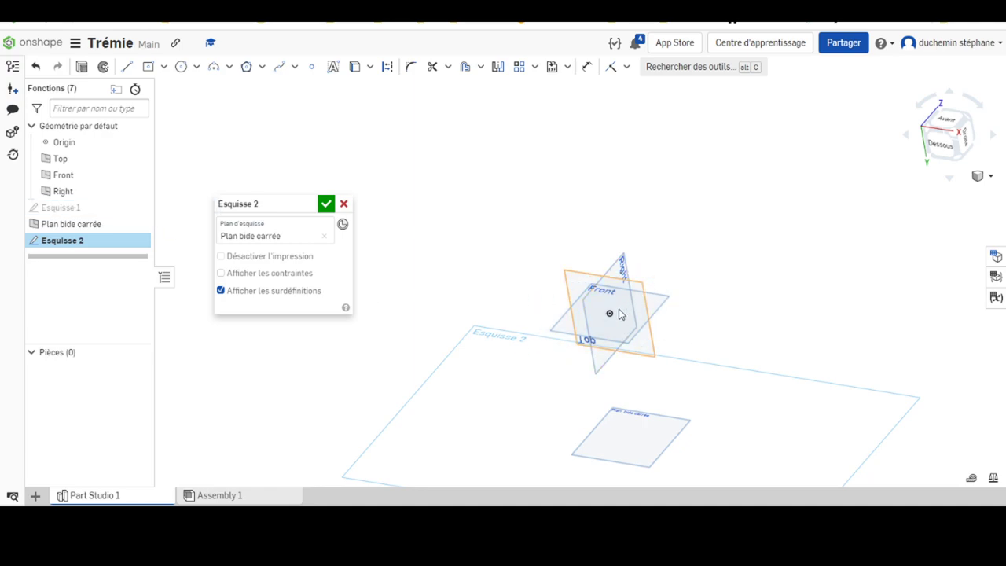
right_click(483, 366)
click(527, 467)
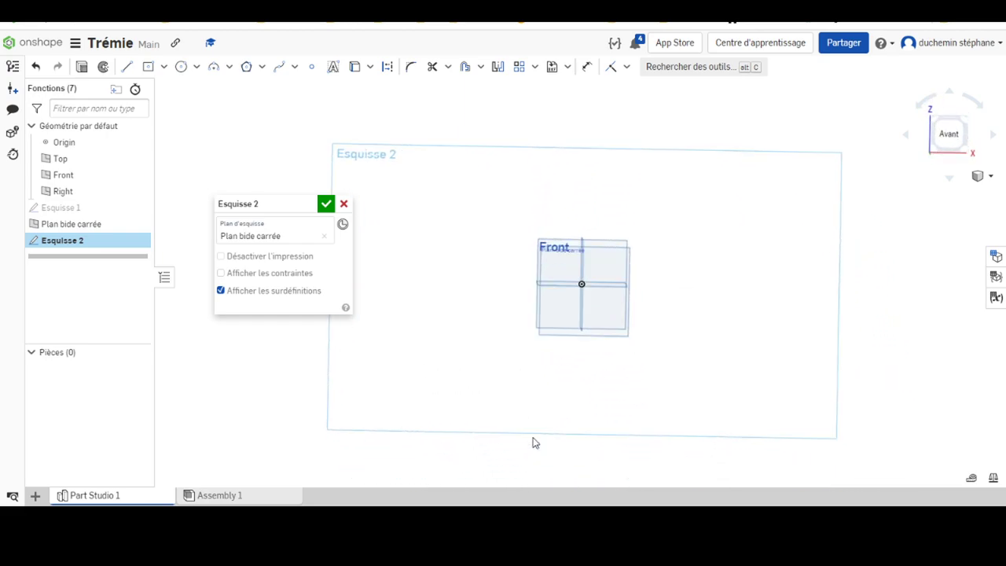
click(164, 68)
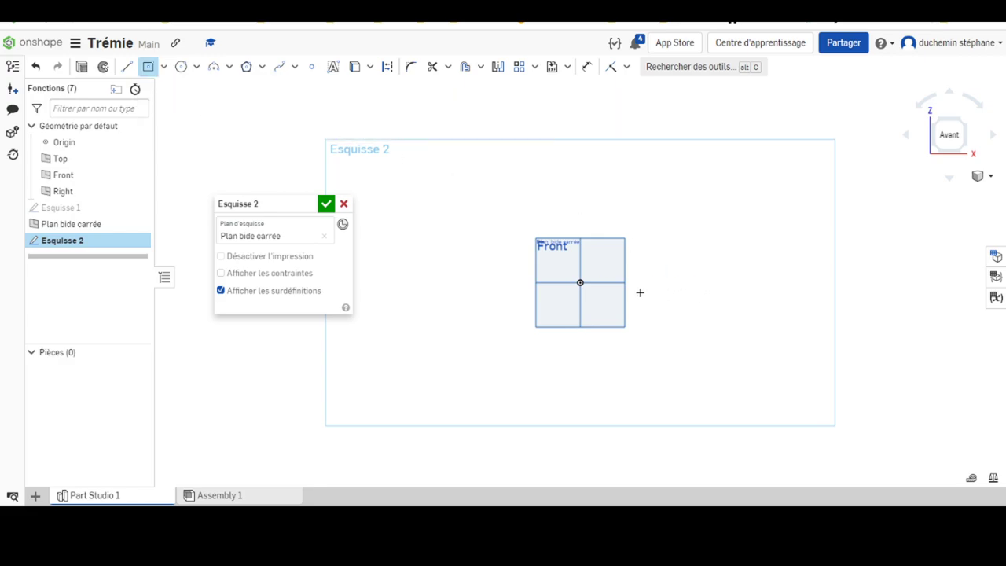
click(580, 282)
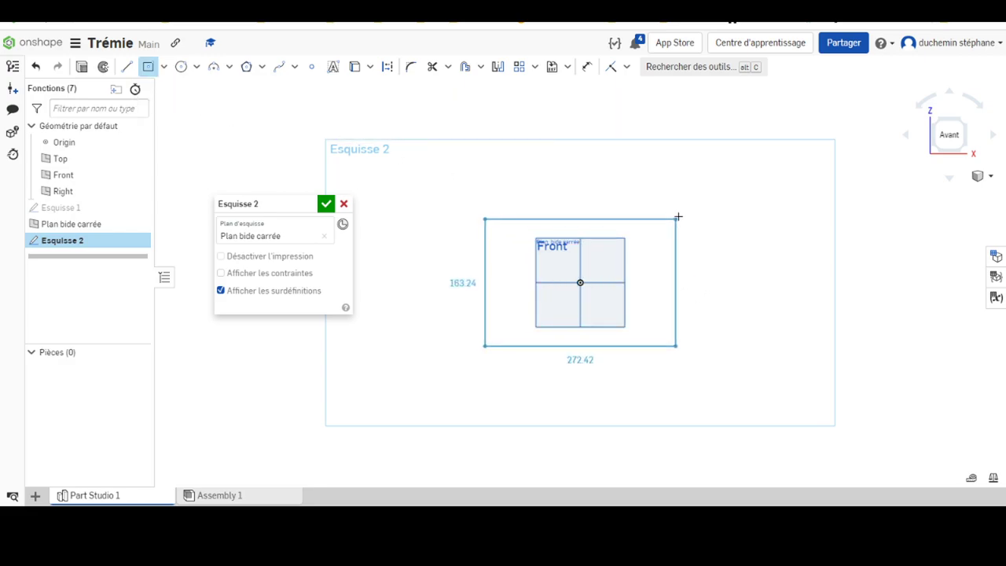
click(689, 185)
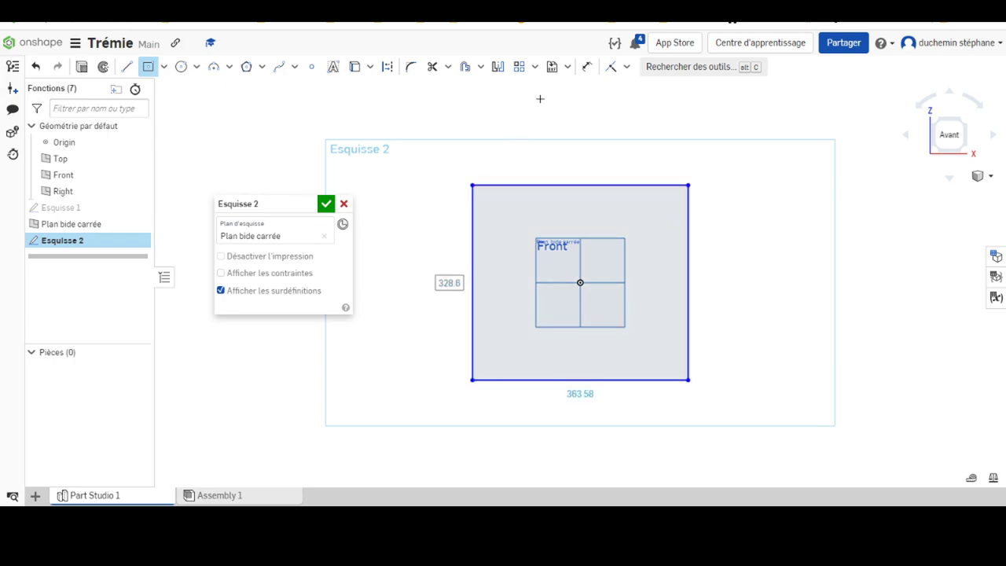
Dimension the rectangle's width and height to 300 mm each and finish the sketch
click(587, 66)
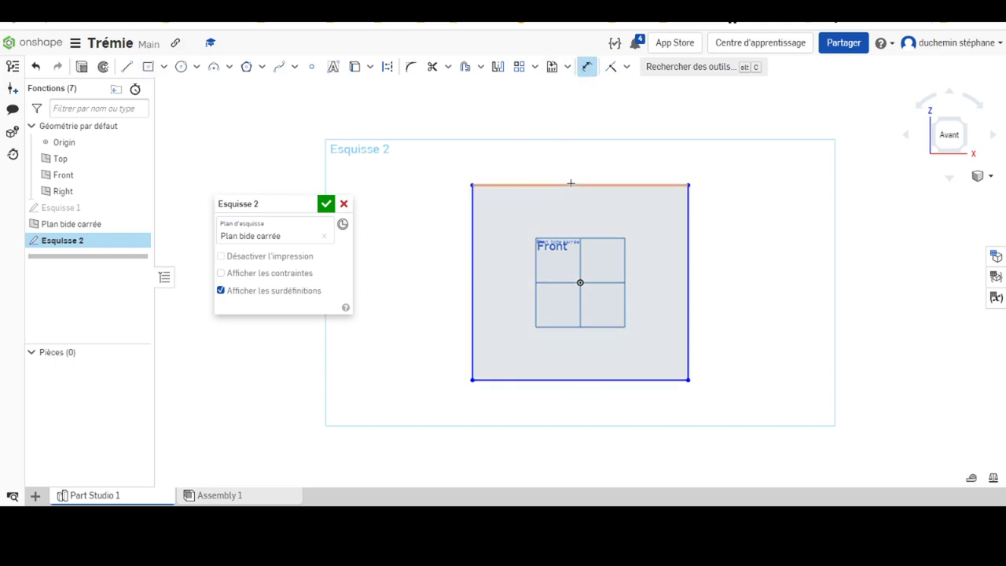
click(570, 185)
click(572, 161)
text(300)
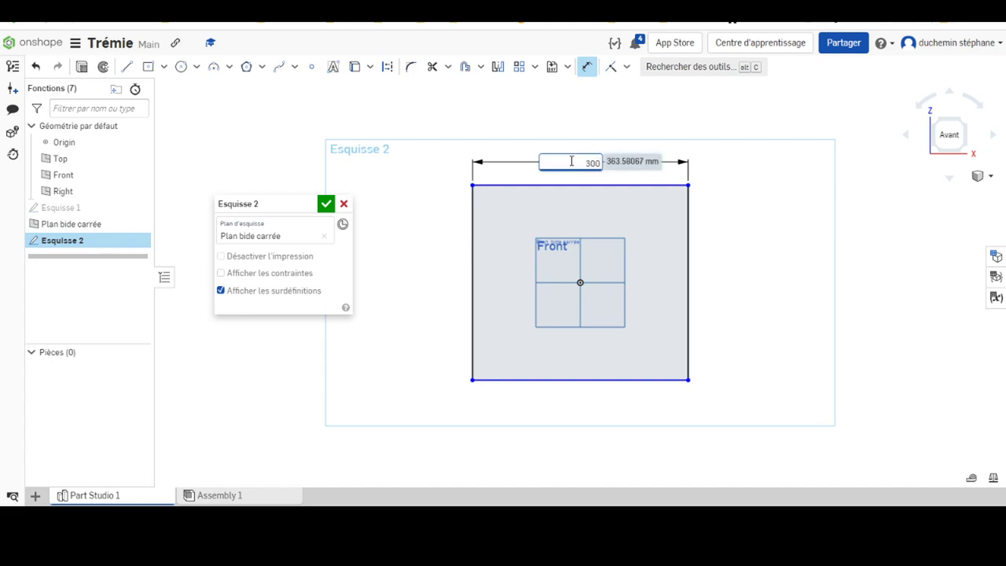
key(Return)
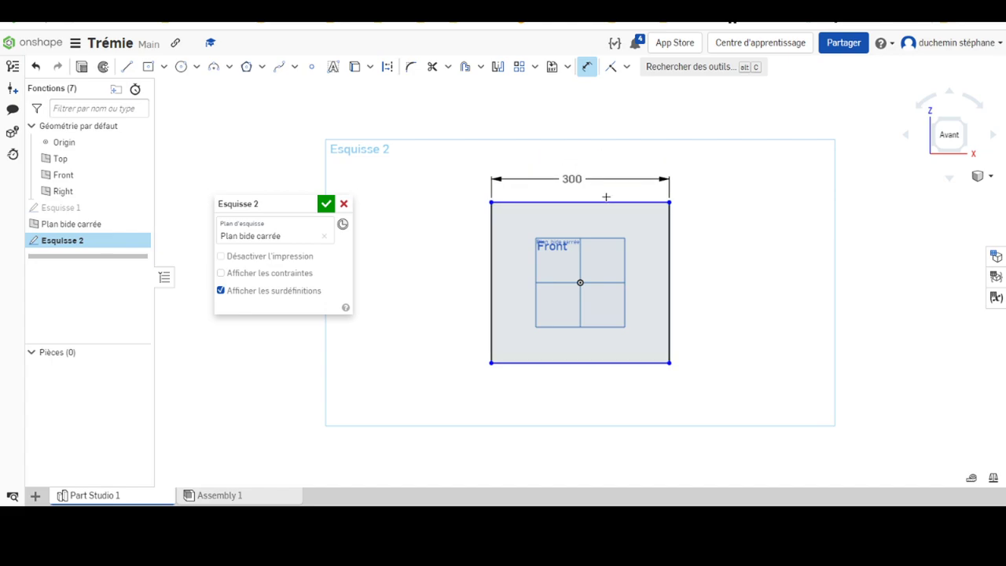
click(490, 251)
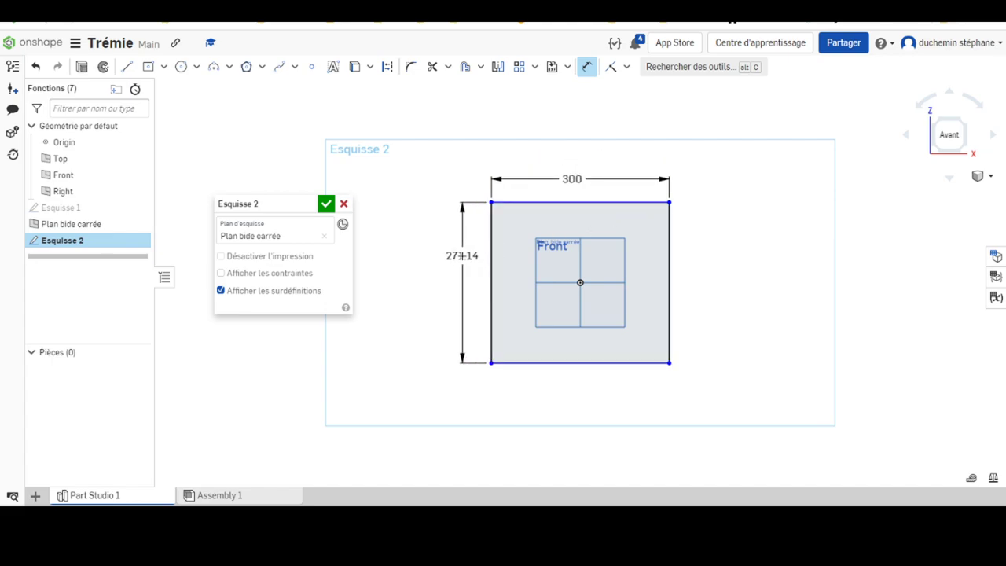
click(472, 259)
text(300)
key(Return)
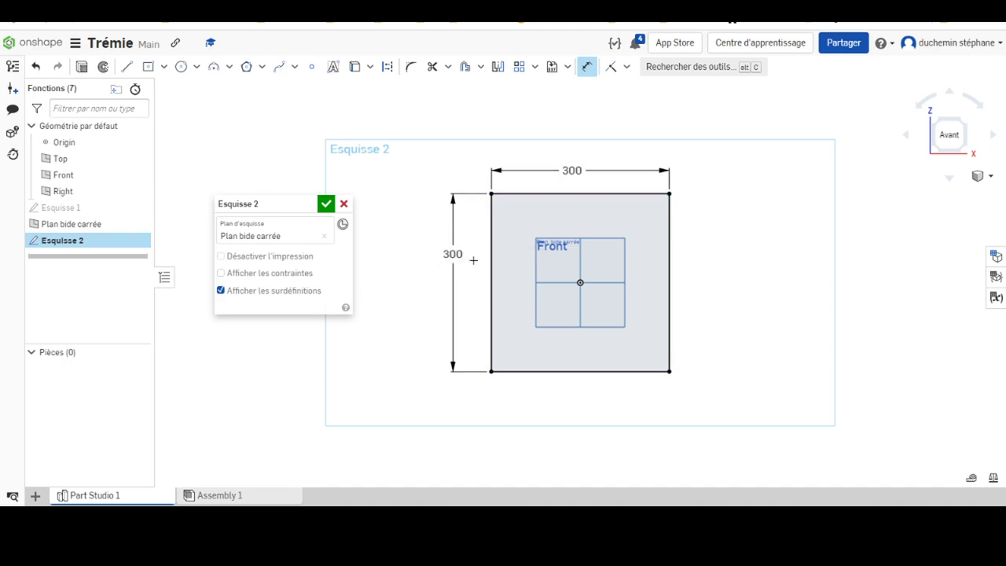
click(325, 204)
Make the Ø250 circle sketch Esquisse 1 visible again above the square, then return to Onshape
right_drag(435, 385, 415, 335)
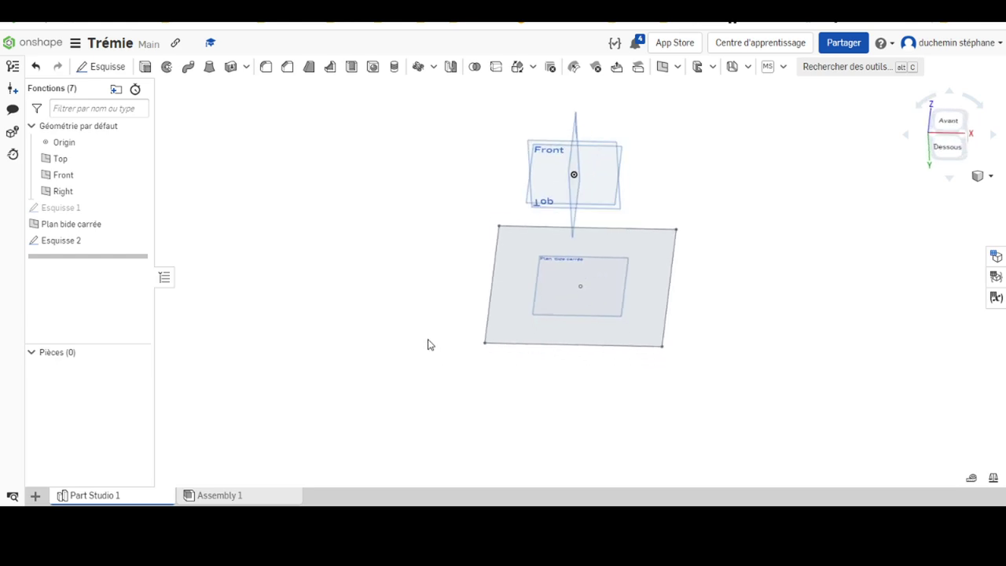
click(137, 208)
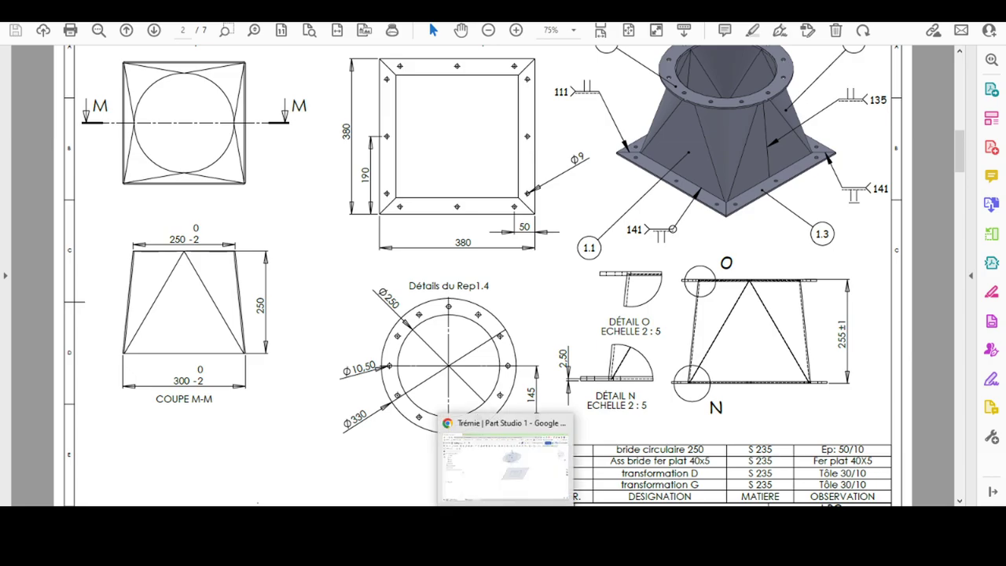
click(562, 486)
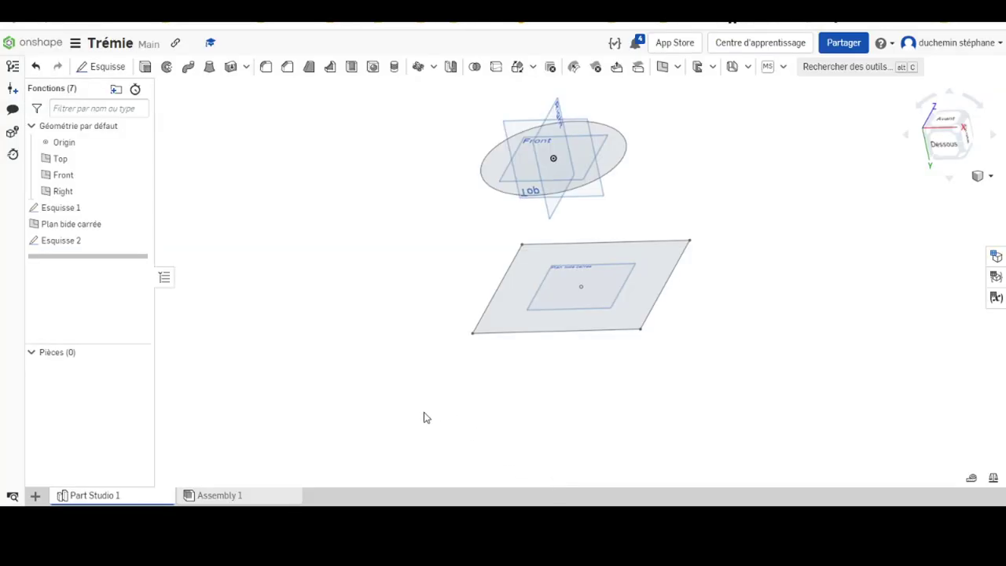
Hide the square sketch Esquisse 2 and reopen Esquisse 1 for editing, viewed face-on
click(88, 208)
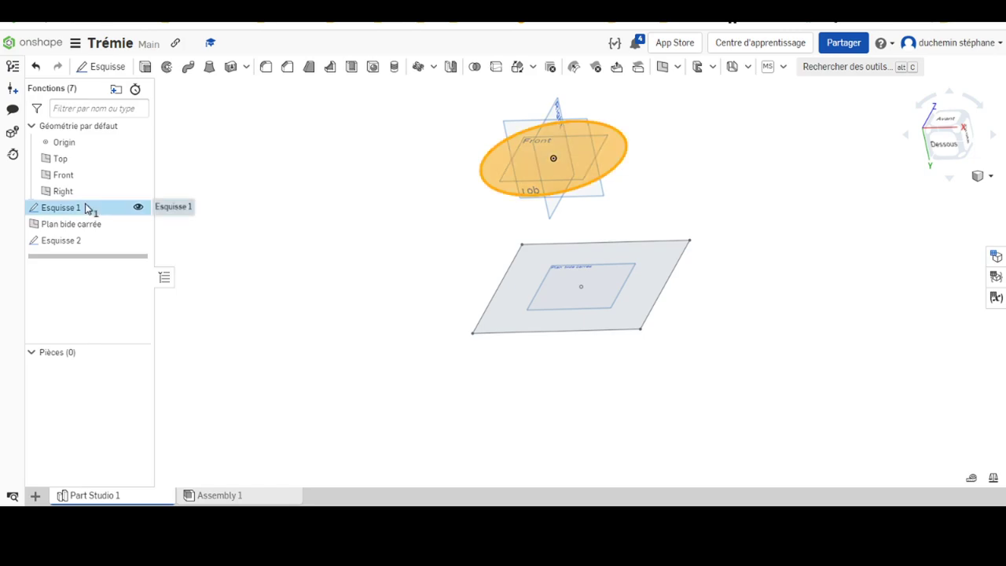
click(138, 241)
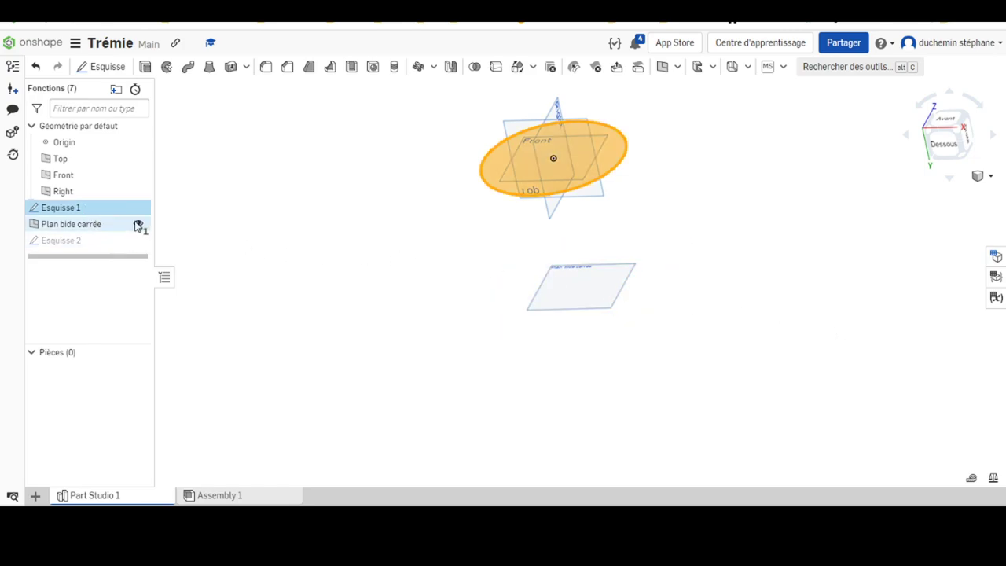
right_click(81, 210)
click(123, 234)
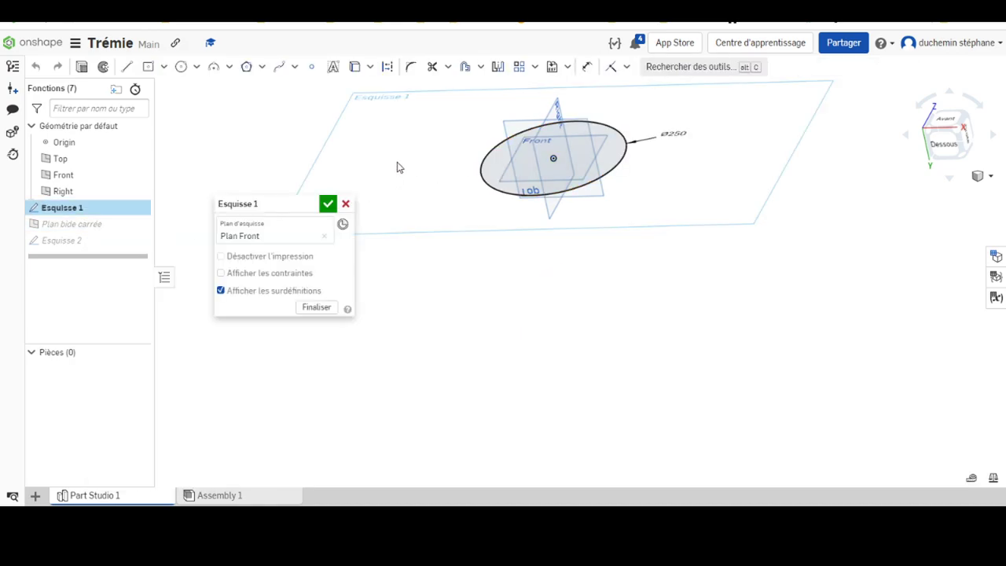
right_click(398, 166)
click(437, 270)
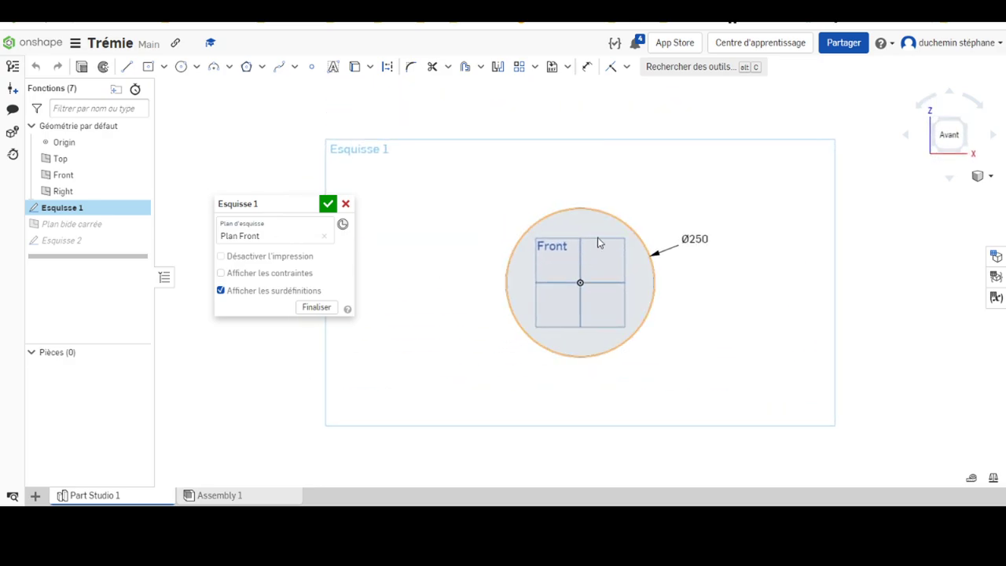
Draw a vertical radius line to the circle's top and a diagonal radius to its upper-left edge
click(127, 67)
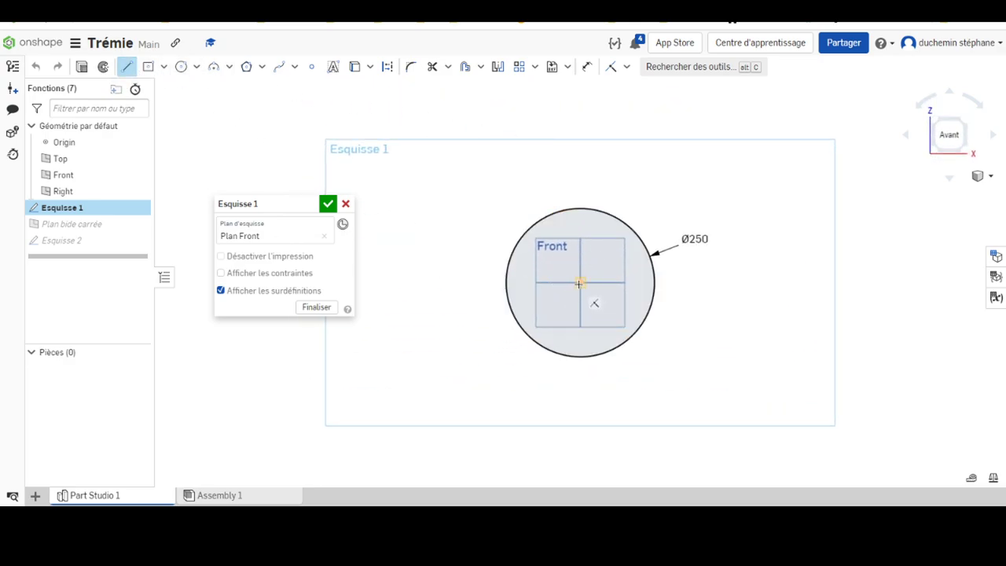
click(579, 283)
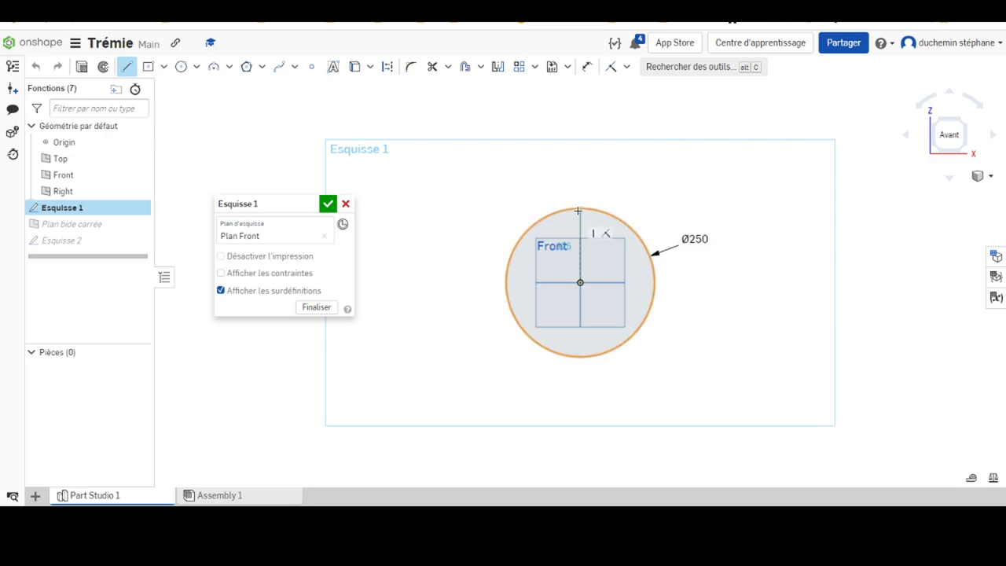
click(579, 209)
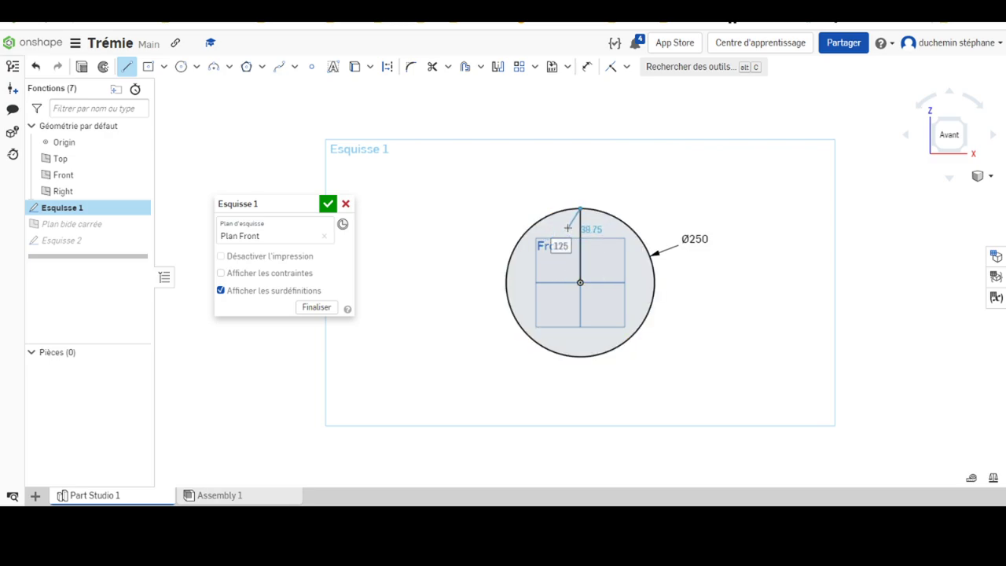
key(Escape)
click(126, 66)
click(580, 282)
click(524, 226)
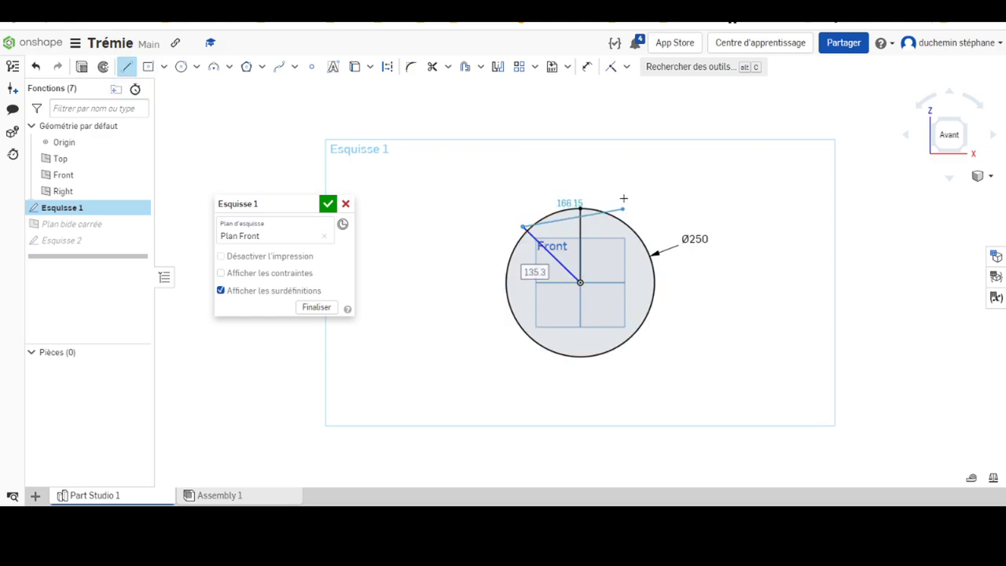
key(Escape)
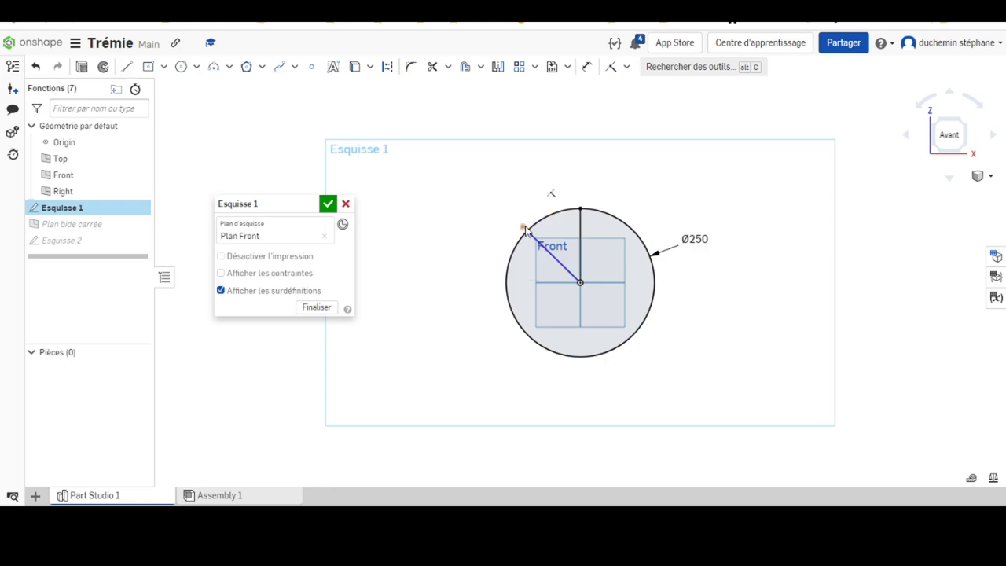
drag(525, 228, 532, 235)
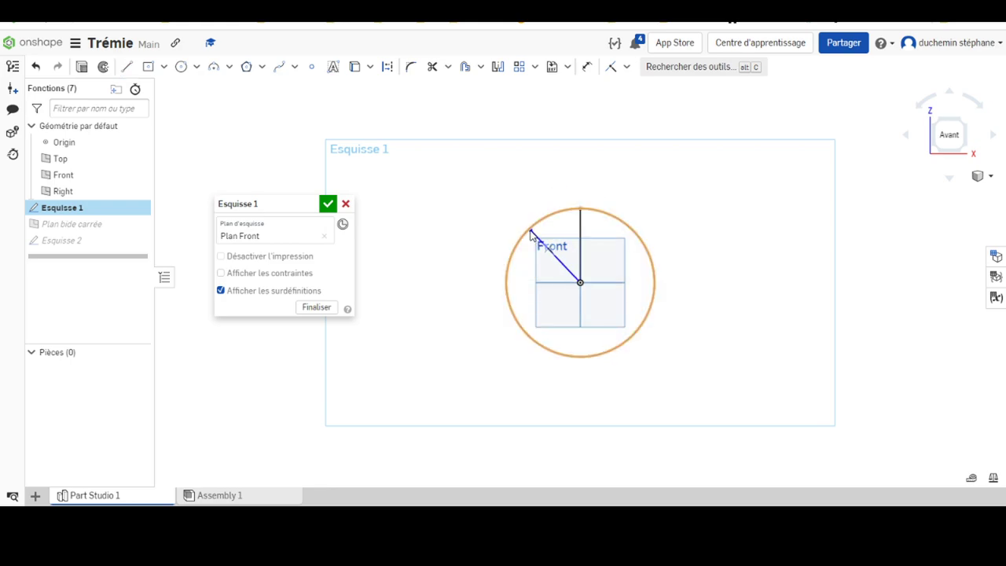
drag(531, 234, 526, 230)
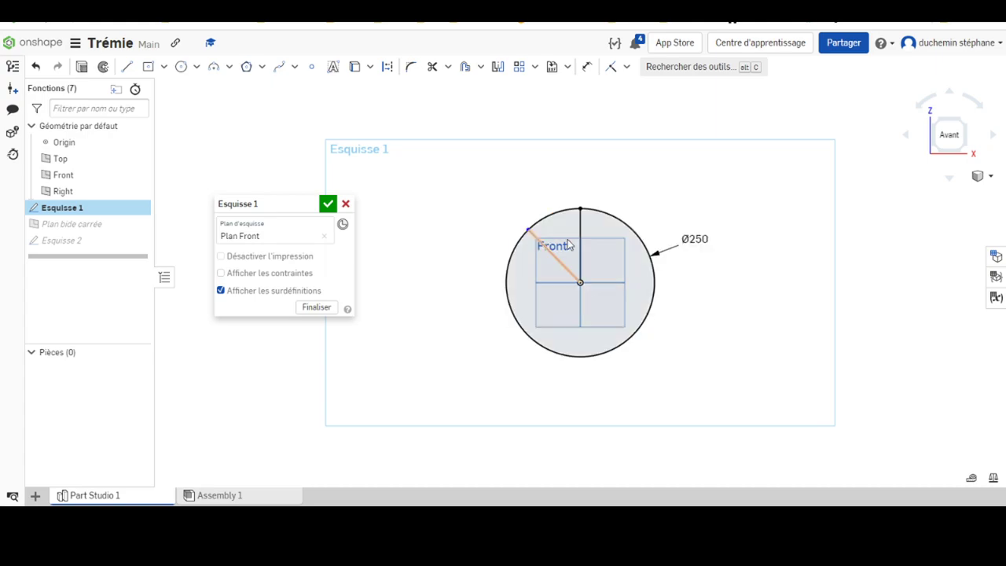
scroll(568, 247, up, 2)
scroll(550, 244, up, 5)
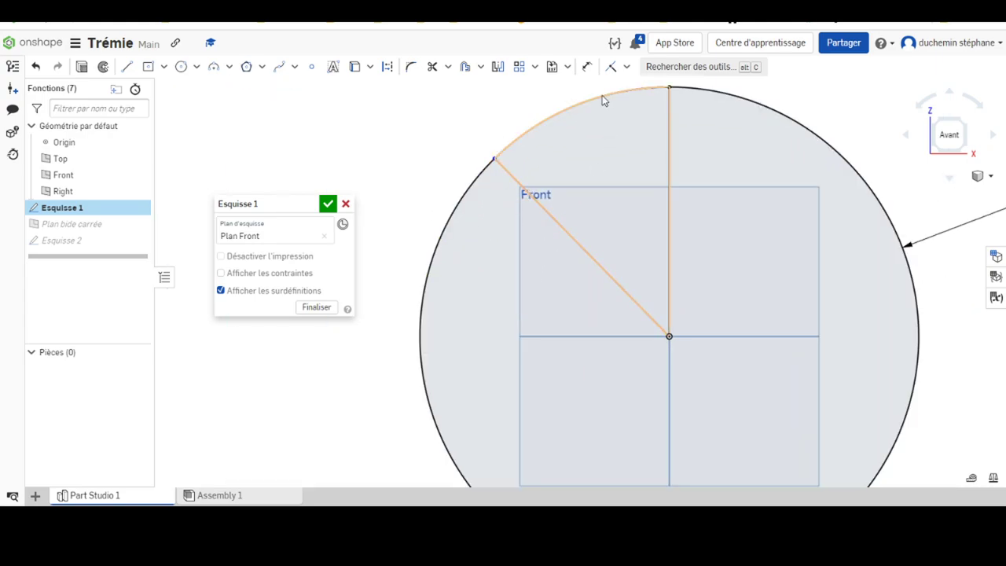
Dimension the angle between the vertical and diagonal radius lines as 45°
click(587, 67)
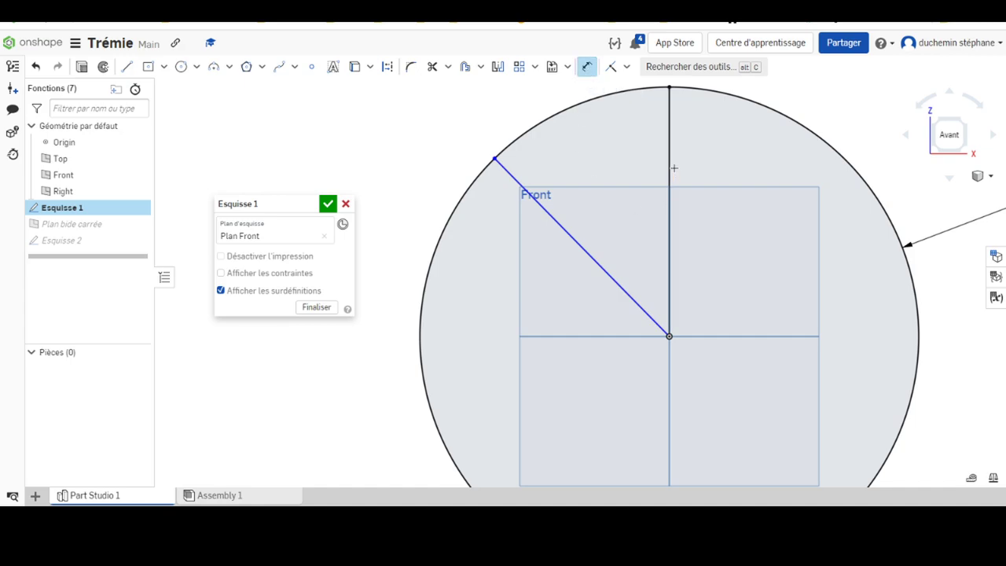
click(669, 167)
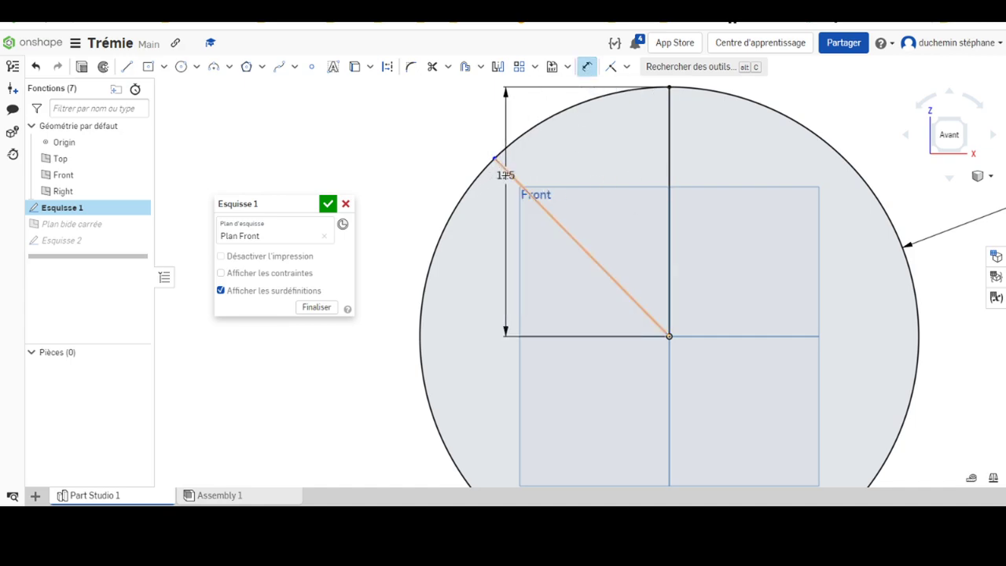
click(506, 171)
click(500, 95)
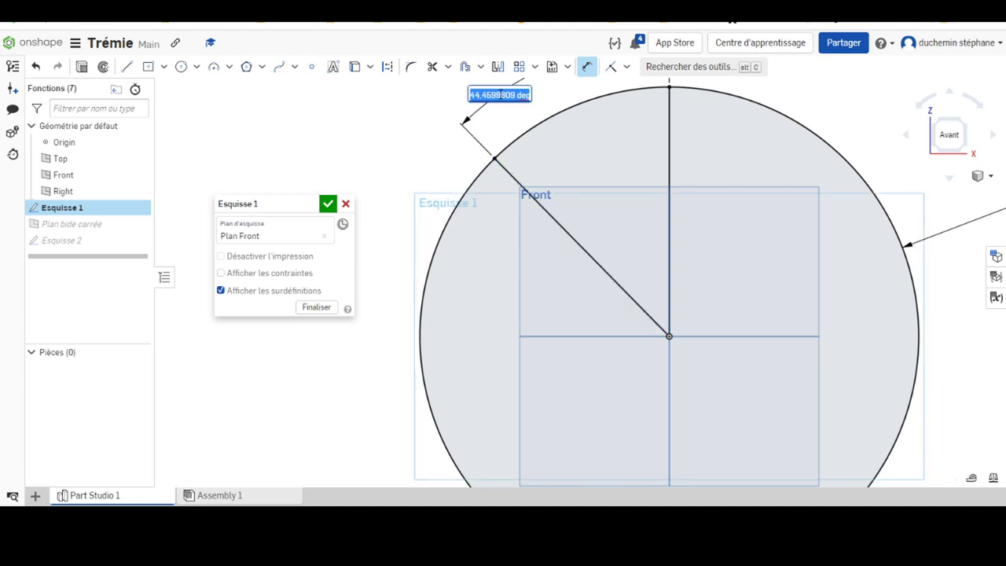
text(45)
key(Return)
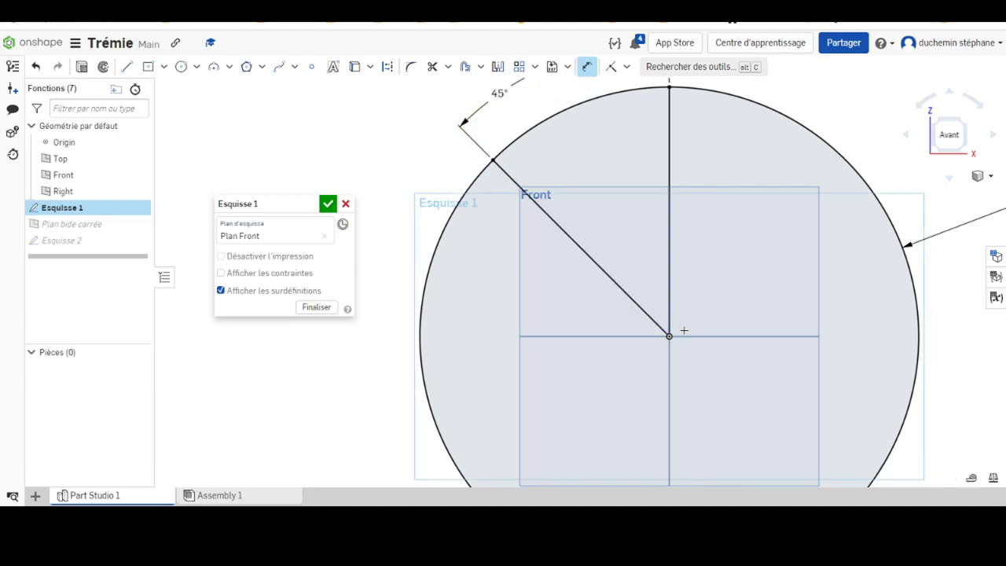
scroll(684, 308, up, 3)
scroll(676, 241, down, 3)
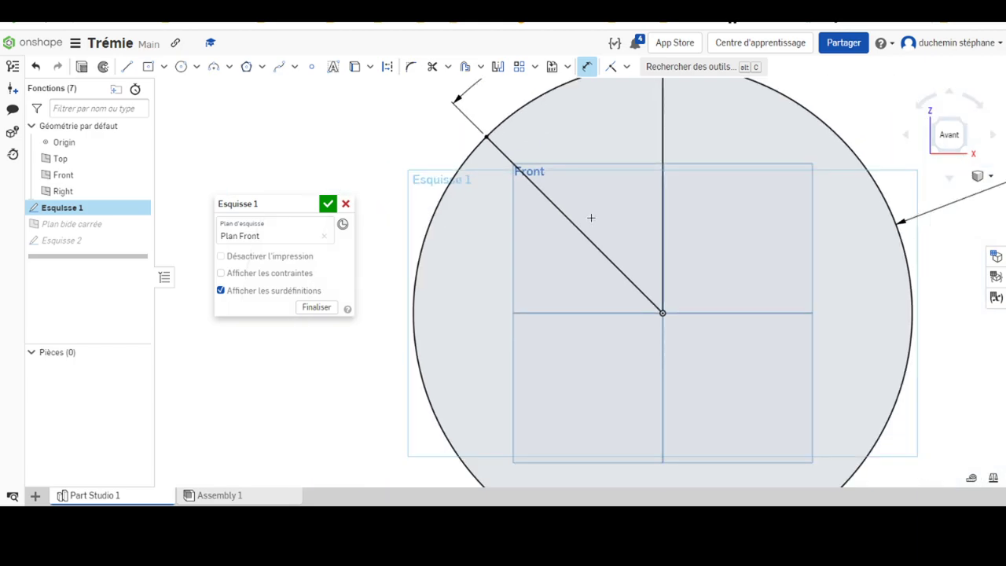
scroll(662, 214, down, 2)
scroll(662, 214, down, 1)
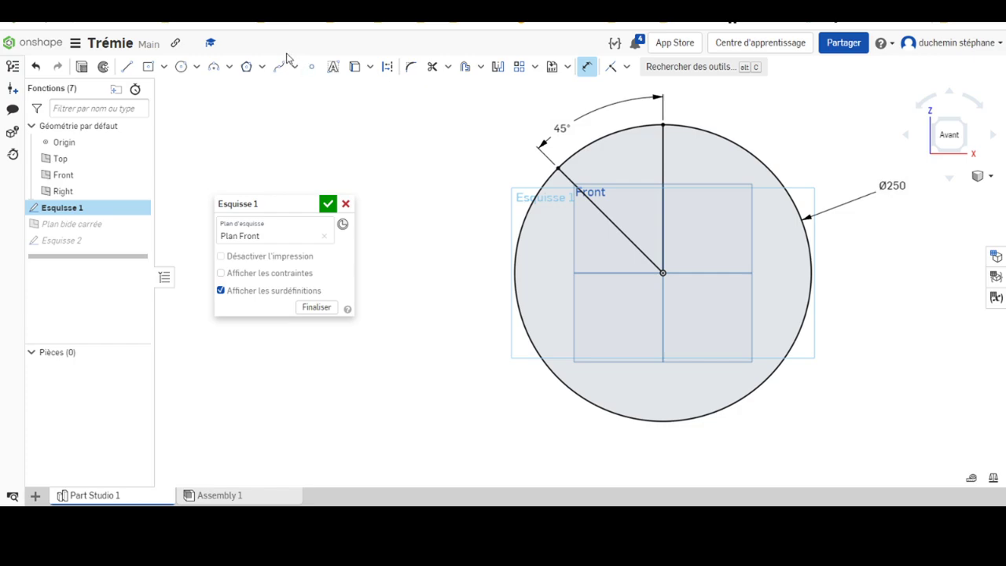
Trim away the Ø250 circle outside the two radii and centre the remaining 45° arc in view
click(432, 69)
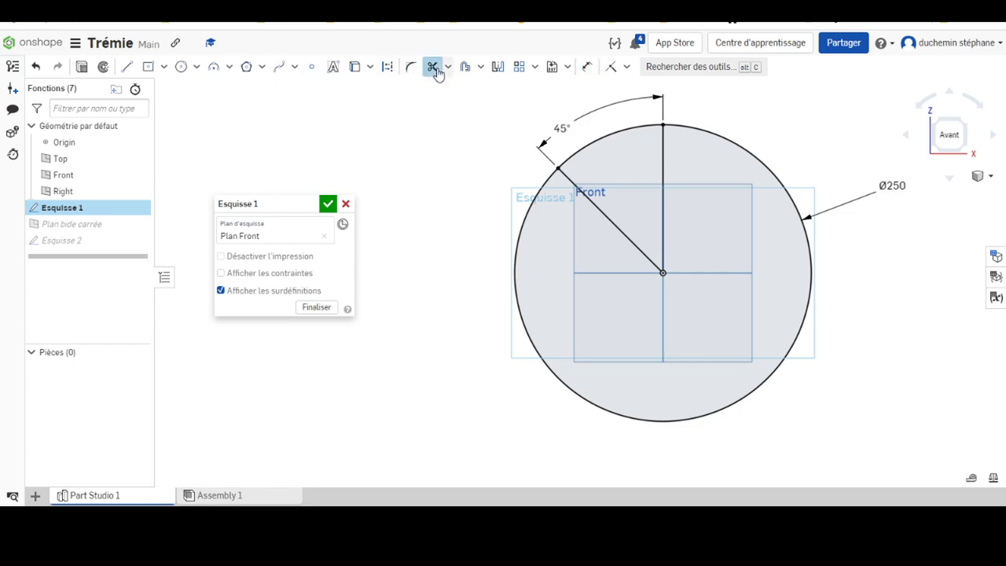
click(723, 138)
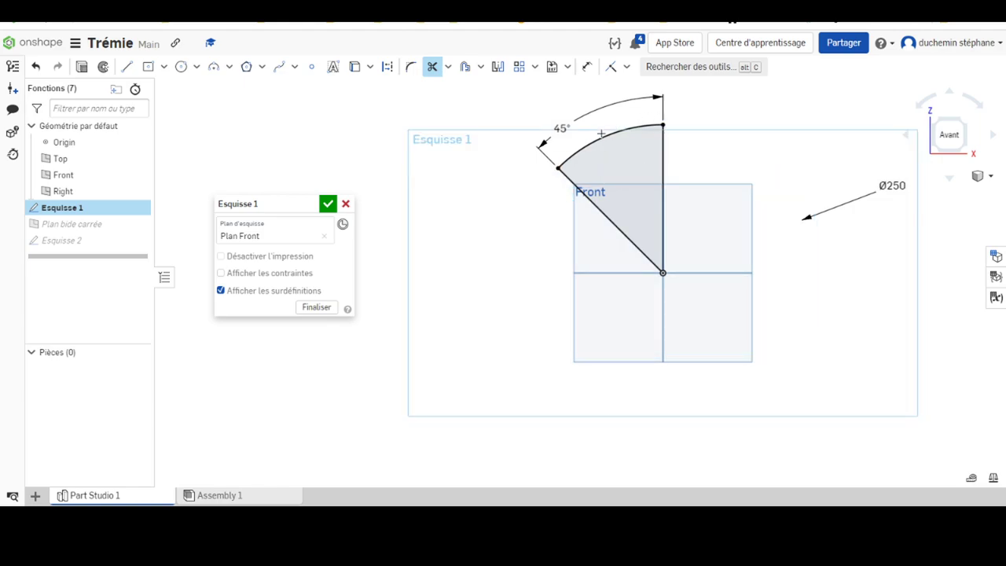
scroll(628, 145, up, 3)
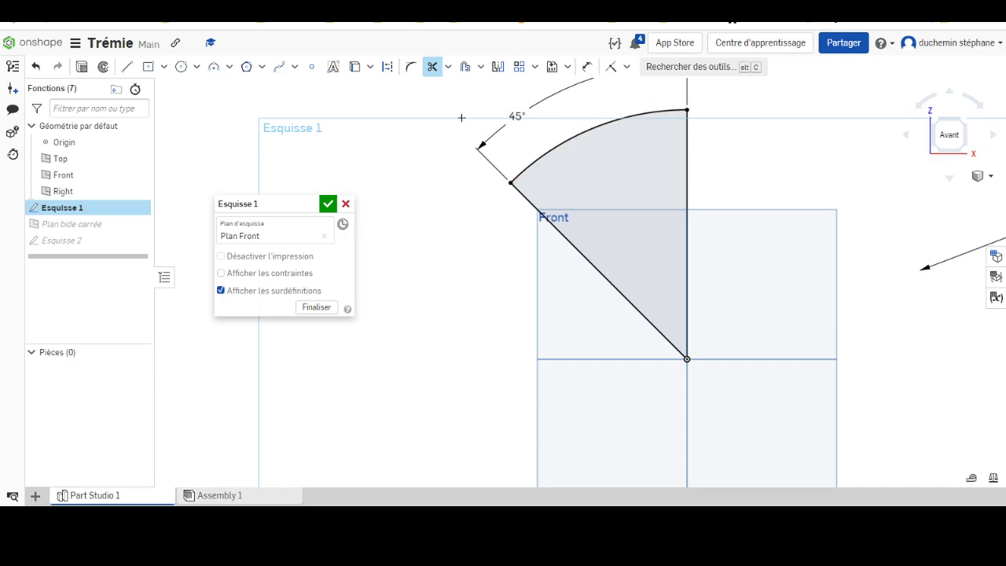
middle_drag(462, 117, 390, 188)
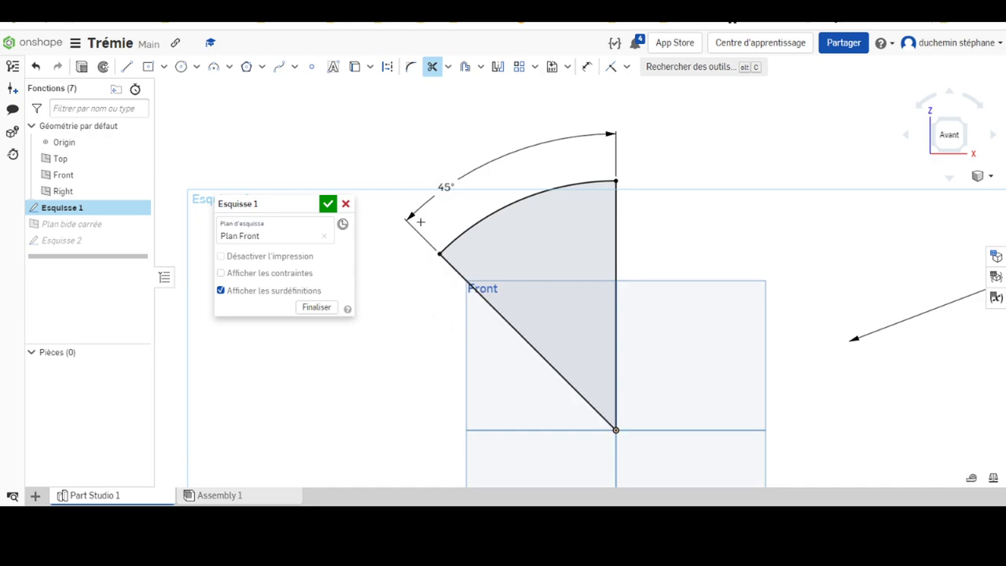
Convert the remaining 45° arc into construction geometry
click(432, 66)
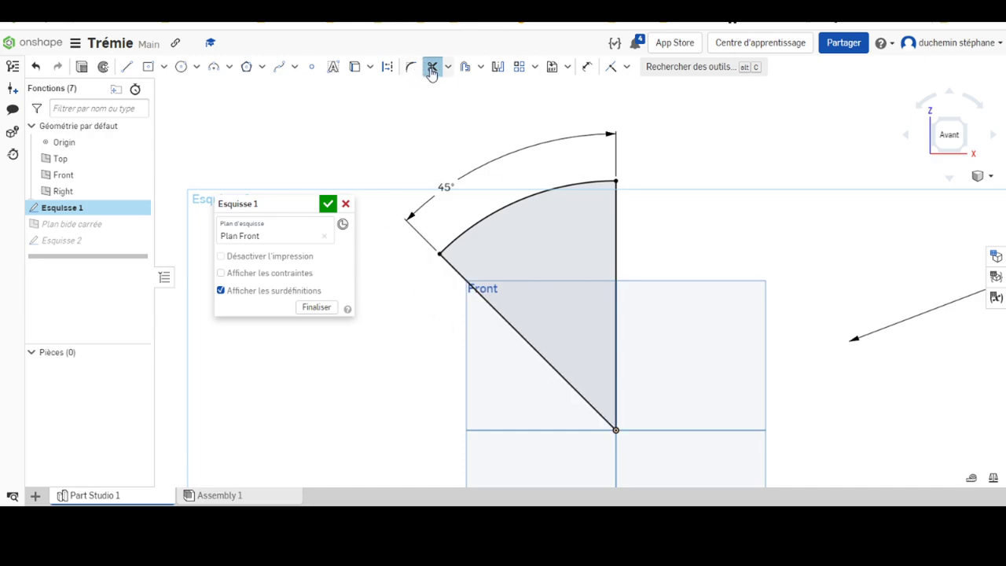
click(483, 224)
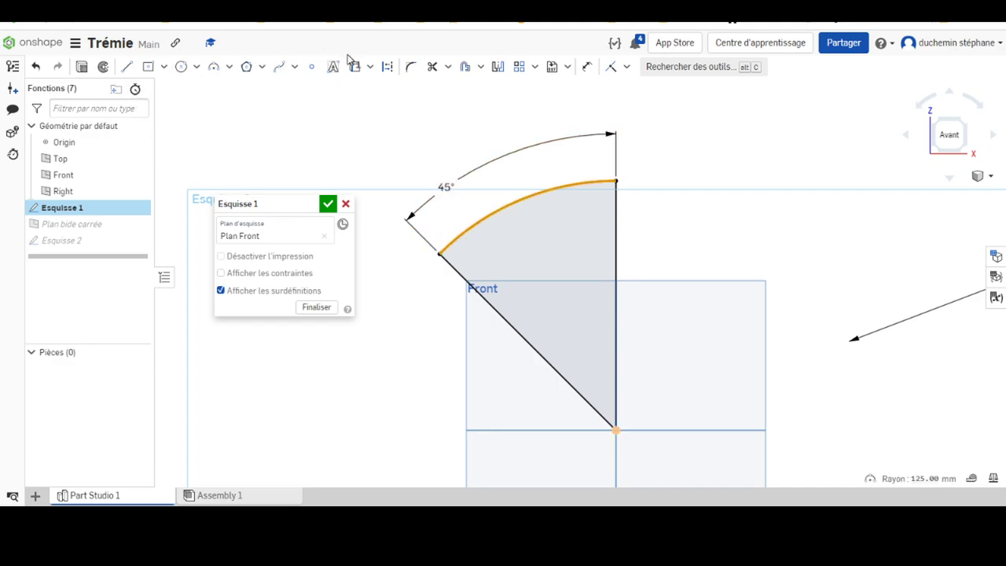
click(389, 68)
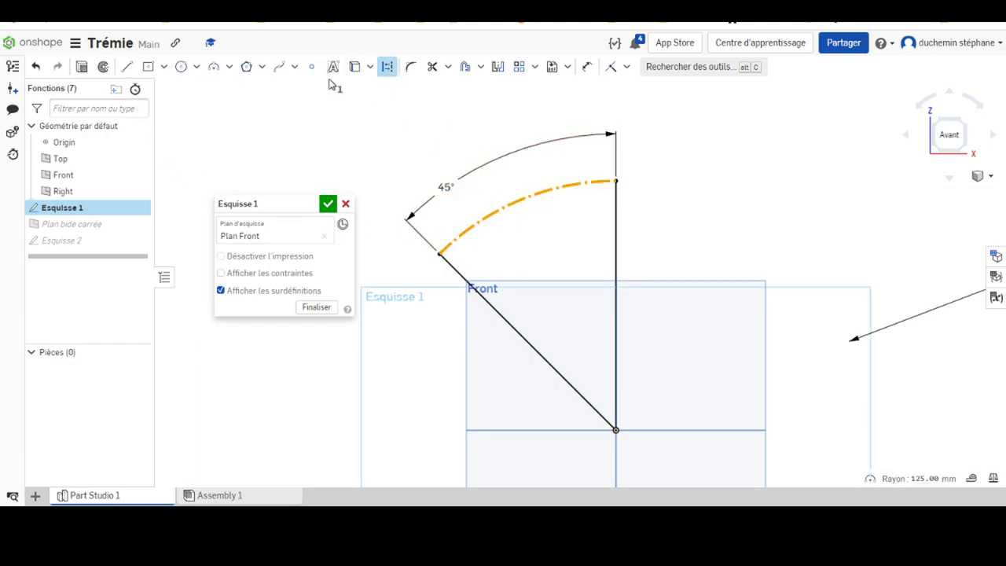
click(126, 66)
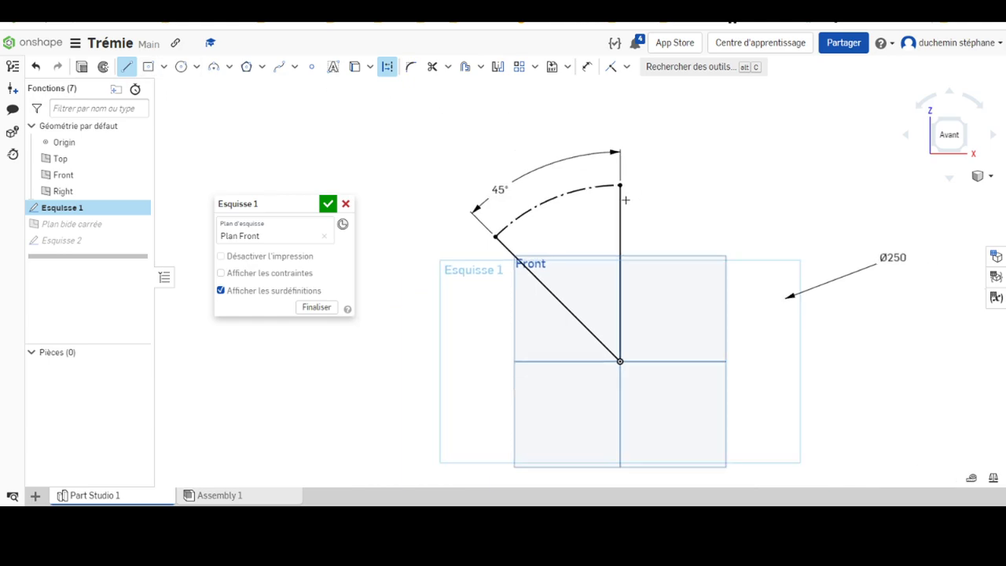
scroll(629, 184, down, 3)
scroll(617, 193, up, 2)
scroll(621, 189, up, 2)
scroll(628, 173, up, 1)
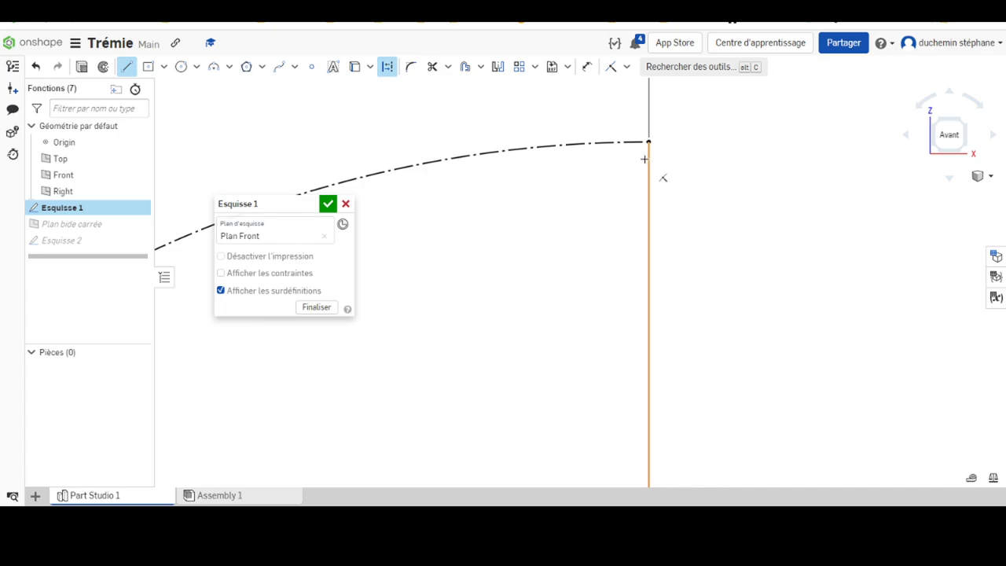
click(649, 153)
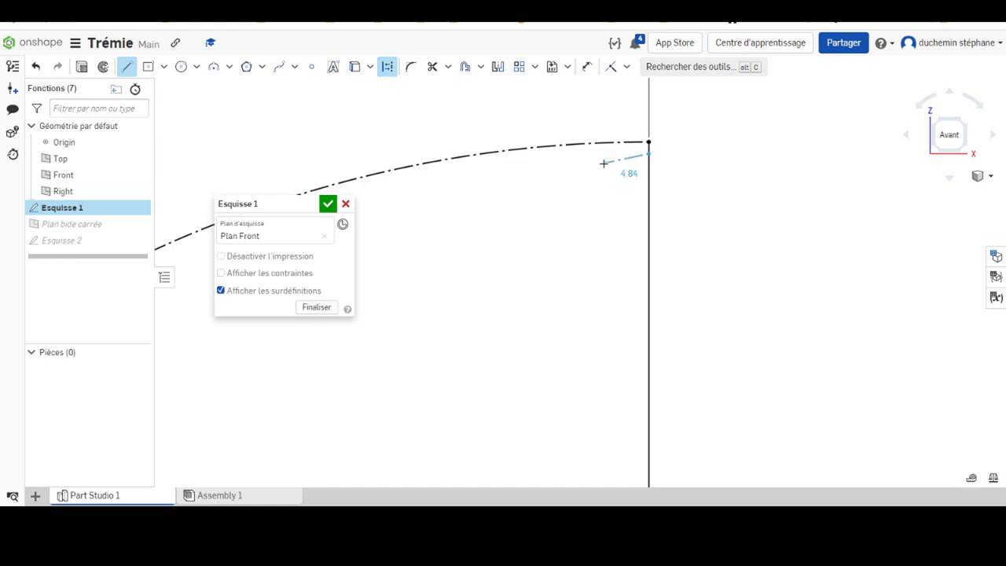
key(Escape)
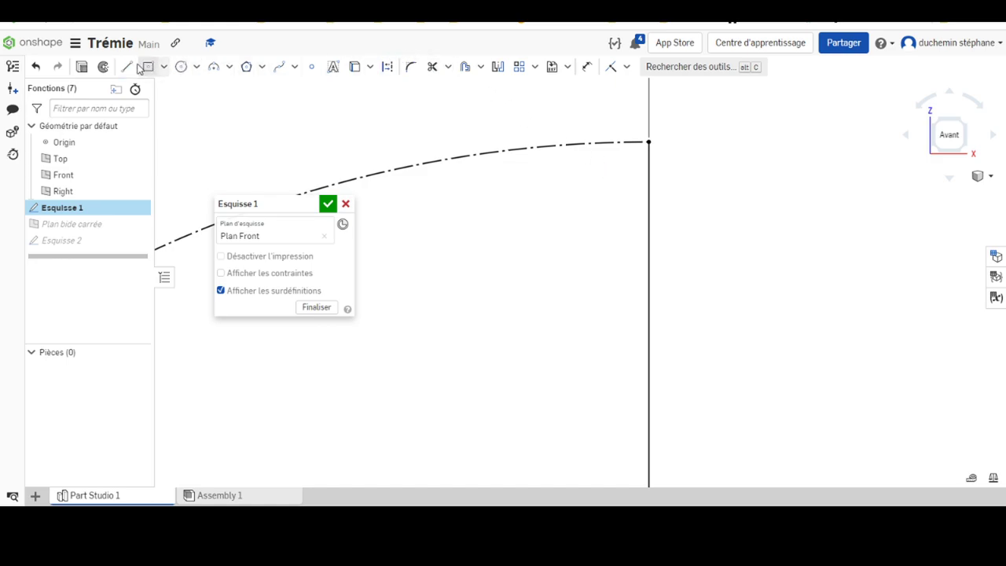
Trace the construction arc with a chain of straight segments from the vertical radius, closing the wedge profile
click(126, 66)
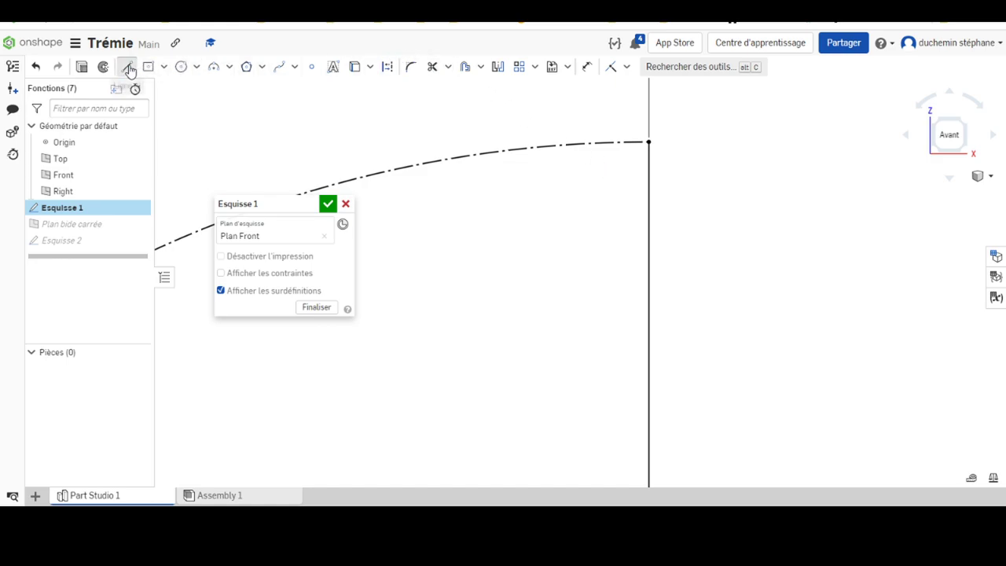
click(647, 158)
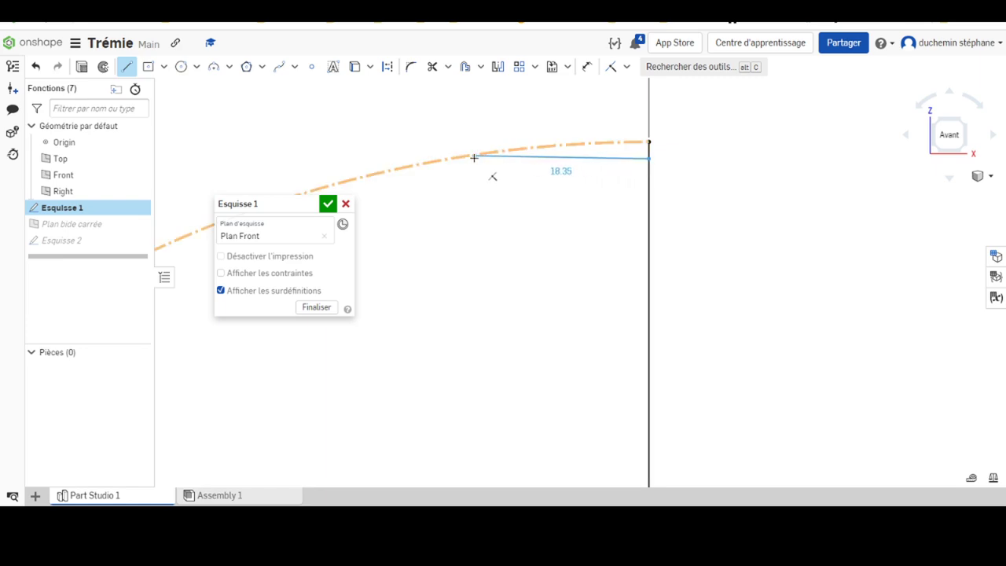
click(488, 154)
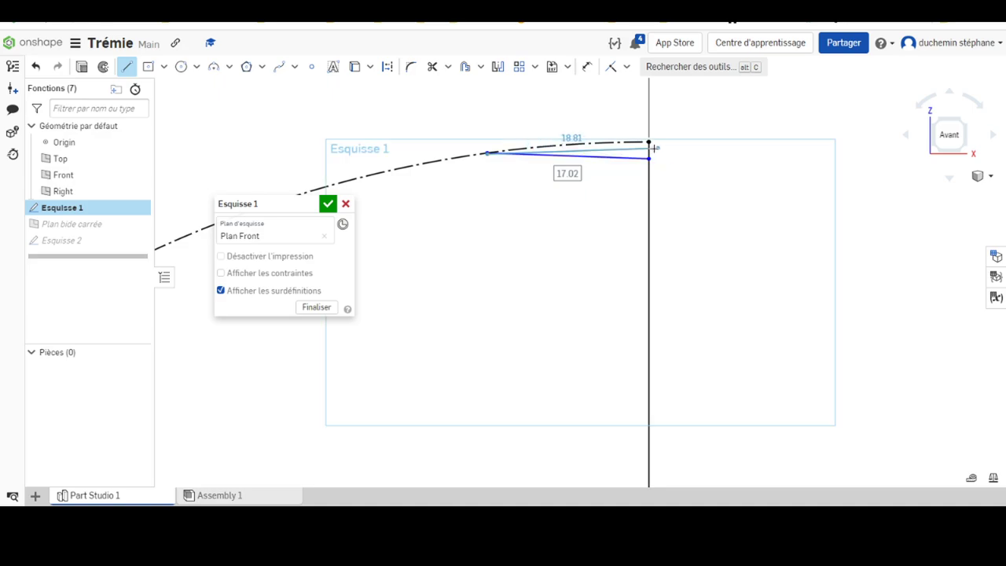
scroll(429, 183, down, 2)
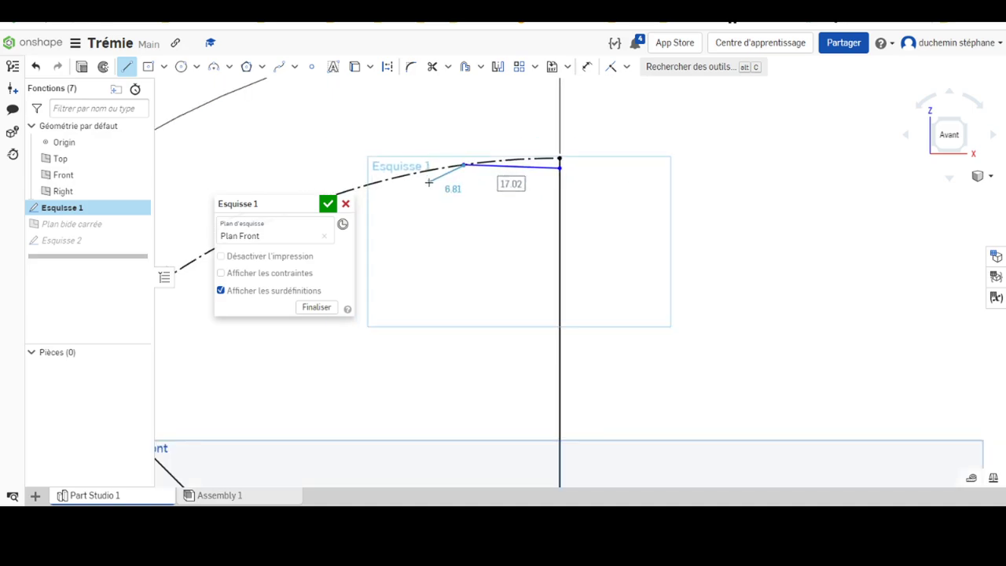
scroll(440, 184, up, 1)
middle_drag(440, 197, 717, 181)
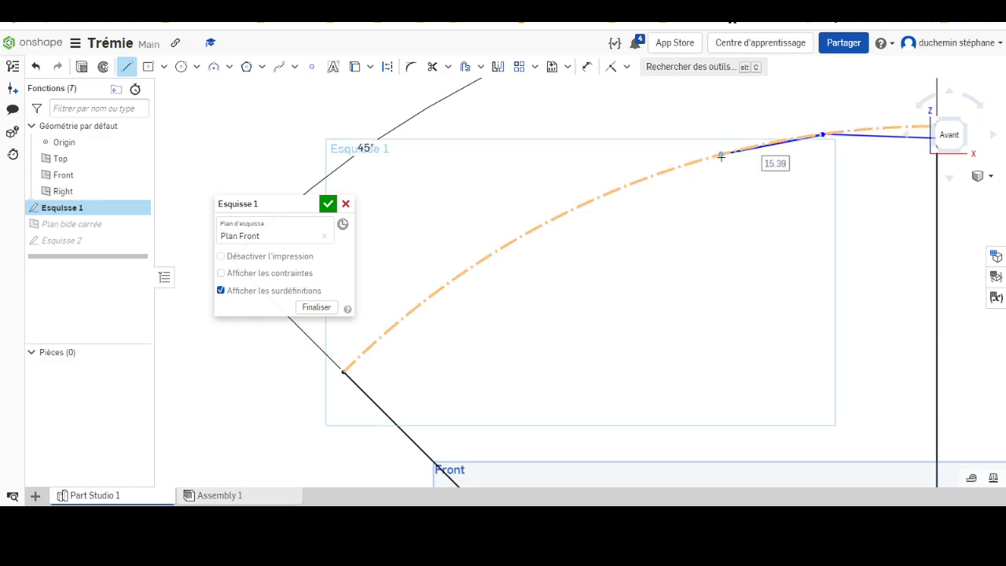
click(721, 157)
click(601, 198)
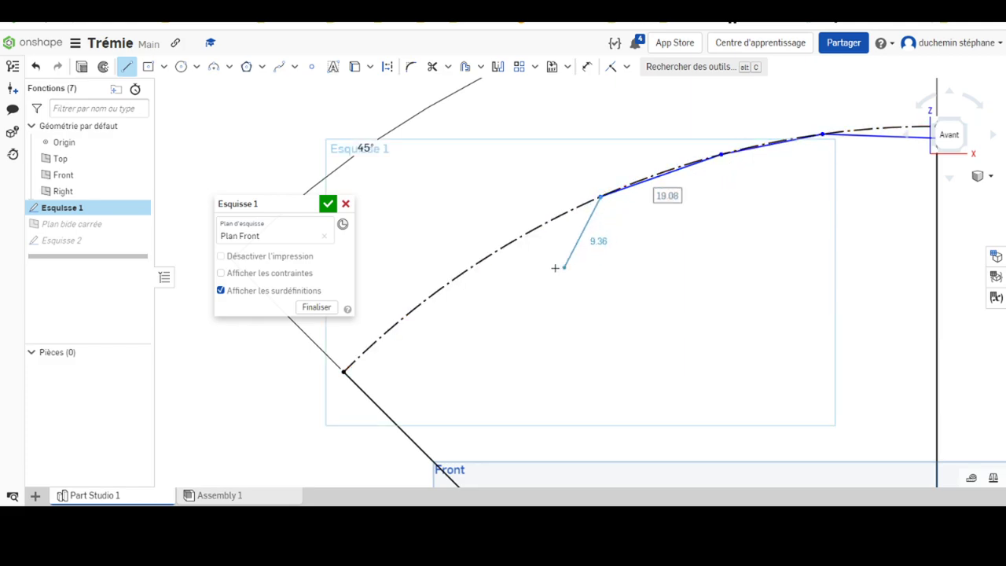
click(507, 244)
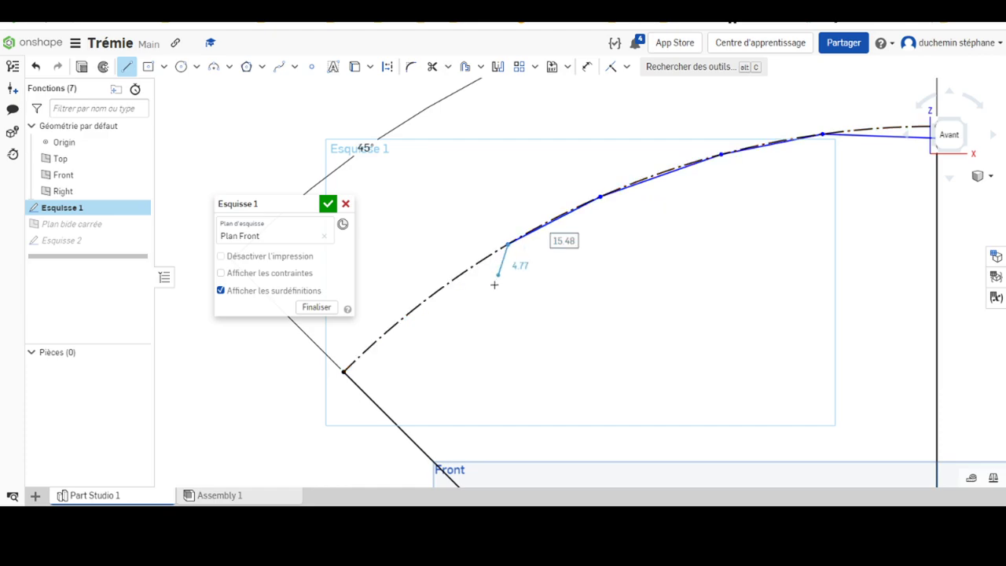
click(404, 315)
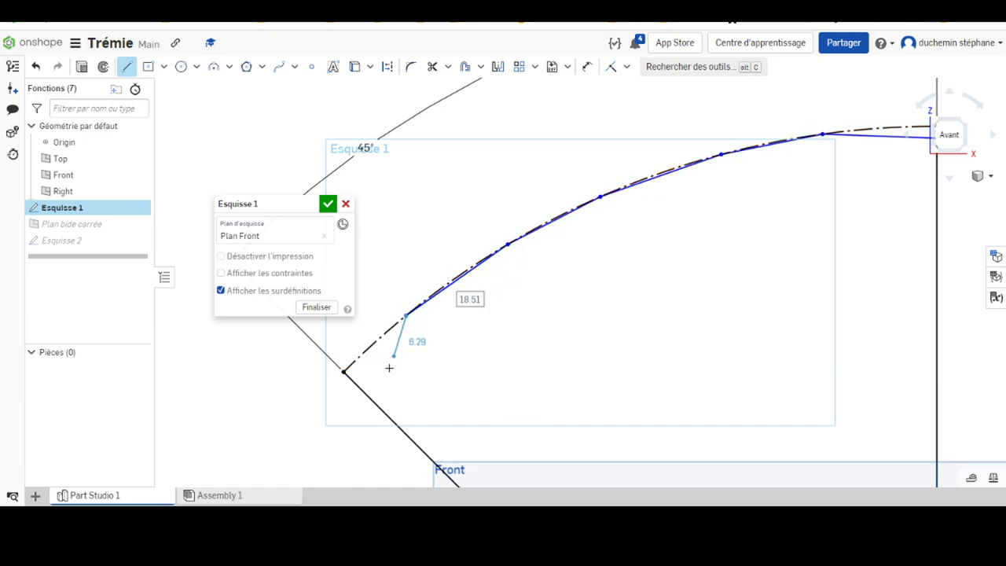
click(355, 382)
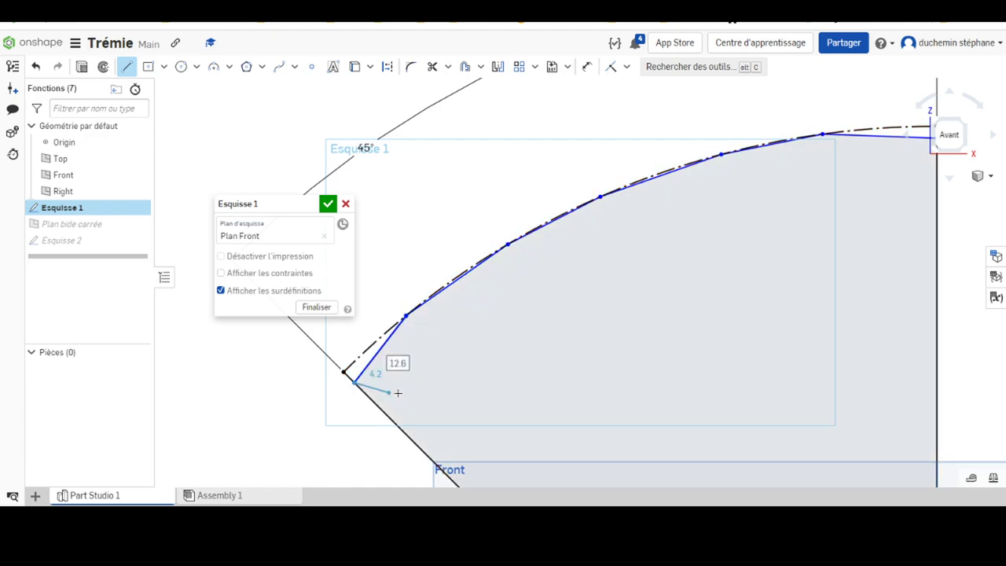
key(Escape)
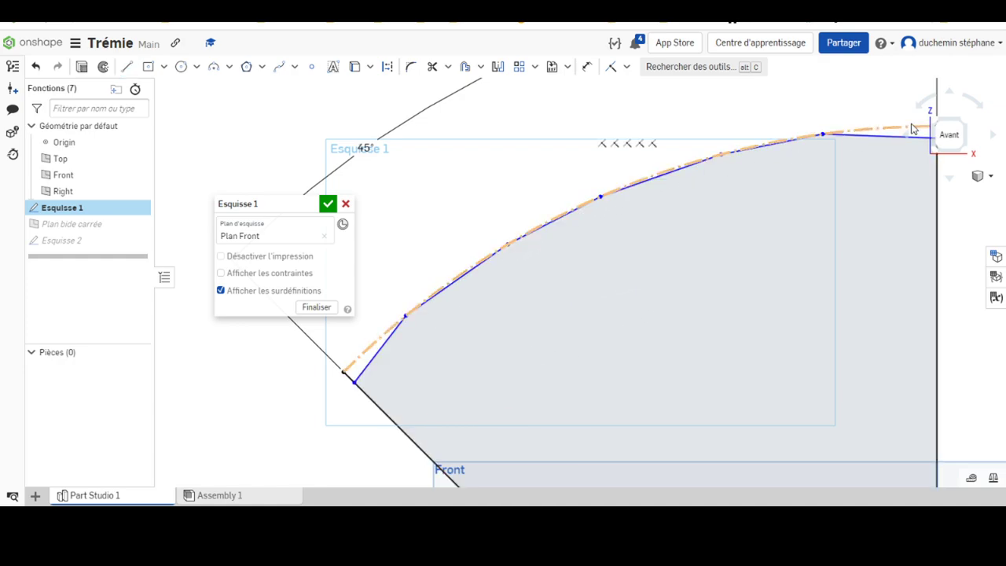
Make the lower end segment perpendicular to the slanted line and the top segment perpendicular to the vertical line
click(624, 69)
click(637, 212)
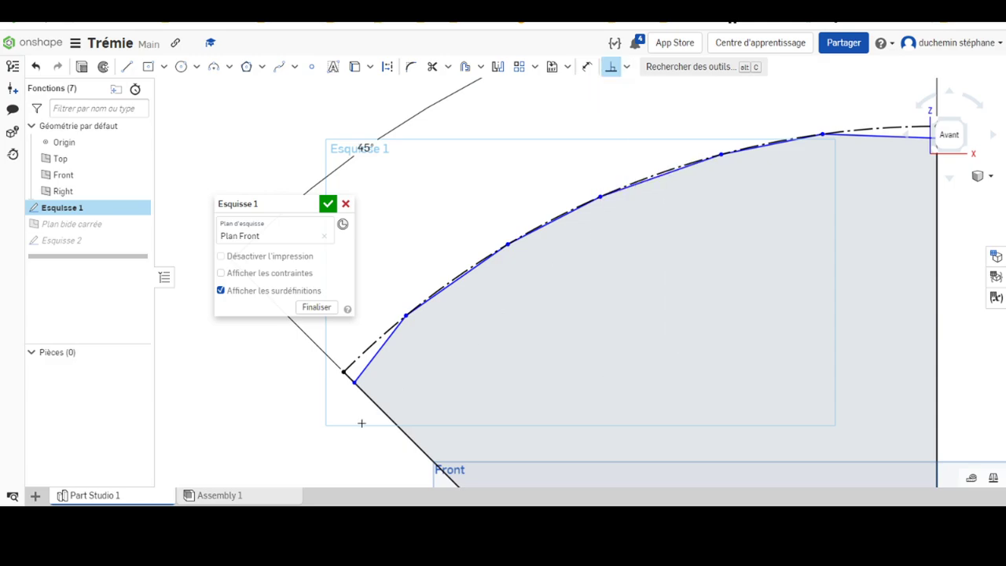
click(368, 399)
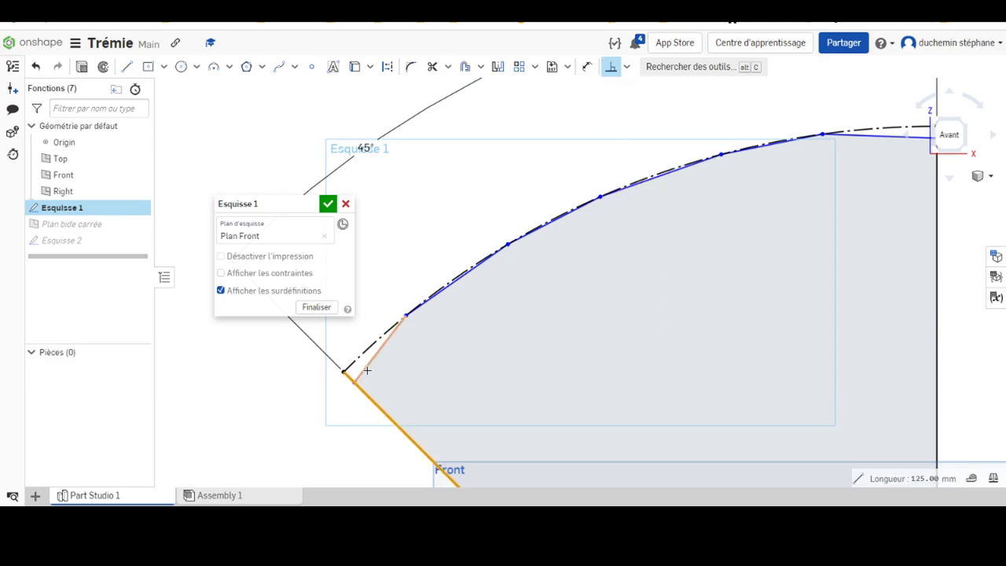
click(367, 369)
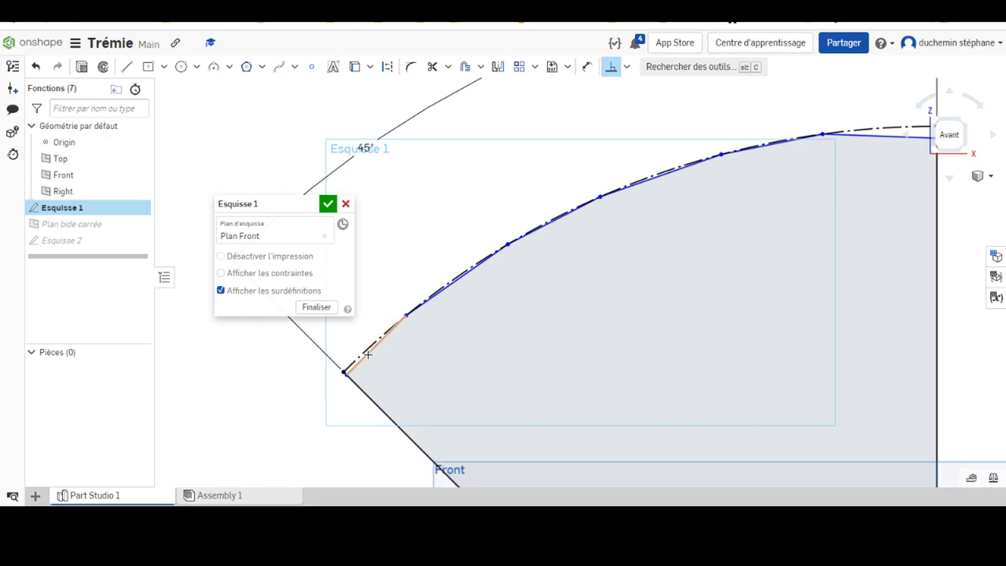
middle_drag(891, 183, 665, 232)
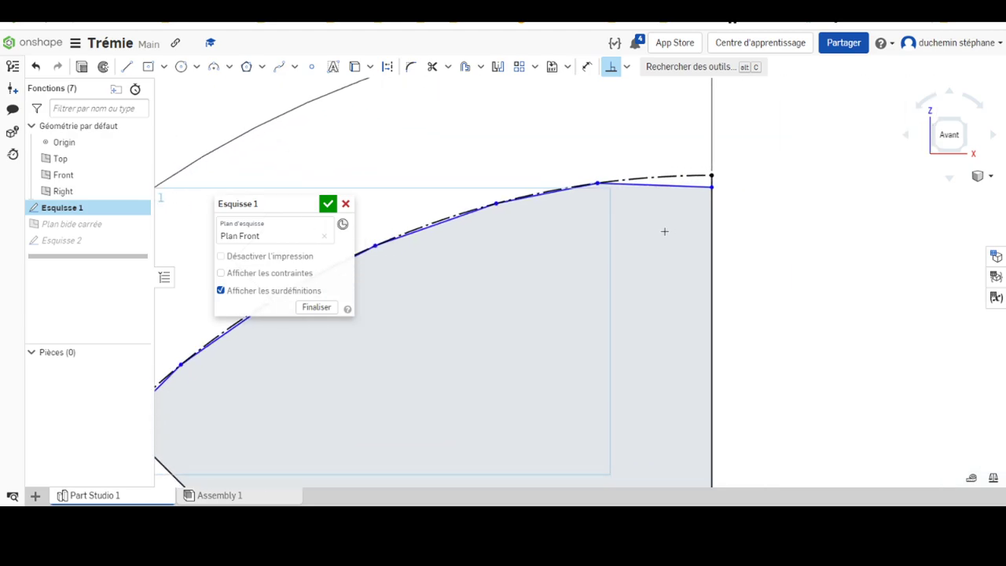
click(677, 219)
click(659, 194)
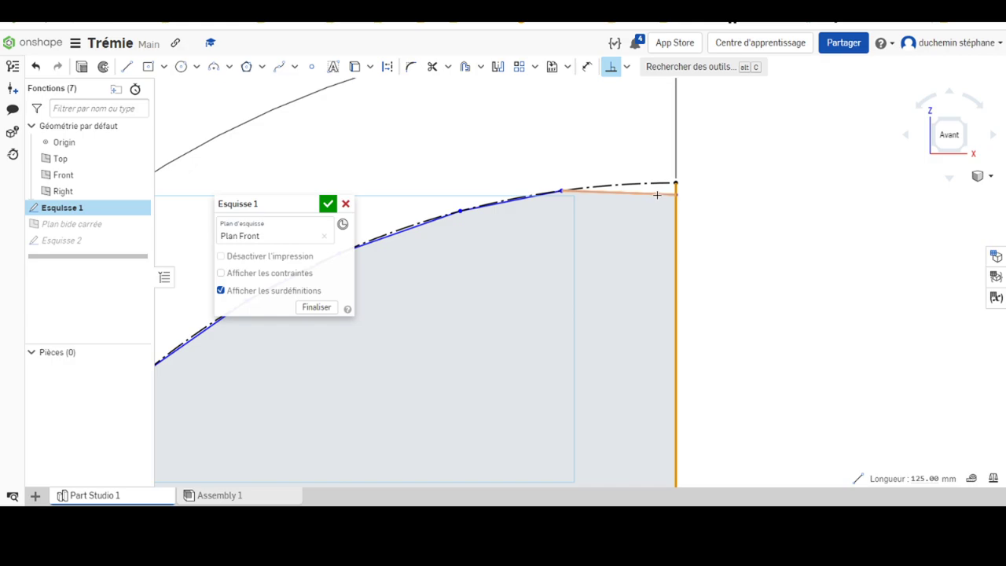
middle_drag(537, 199, 725, 160)
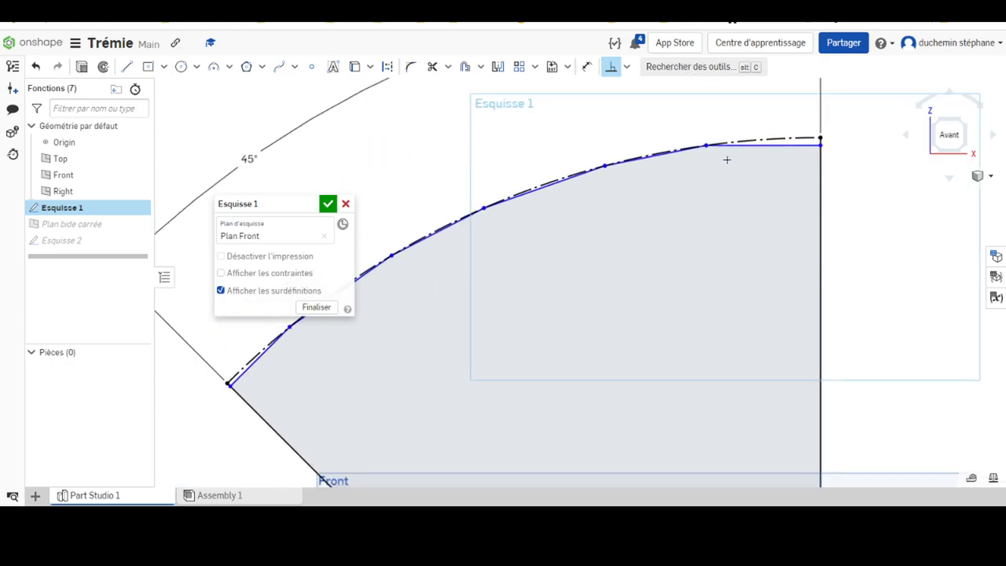
scroll(665, 160, down, 3)
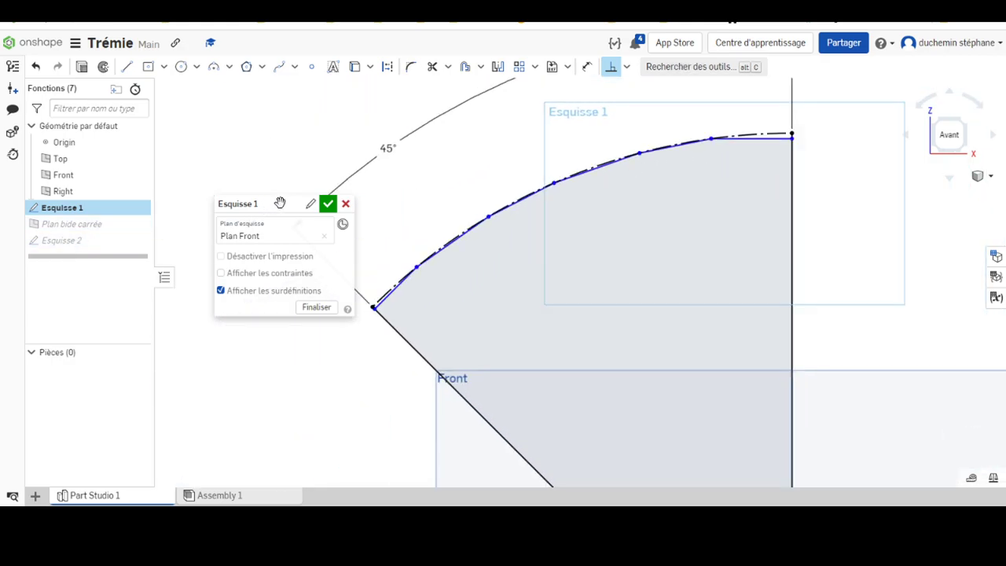
drag(279, 203, 204, 174)
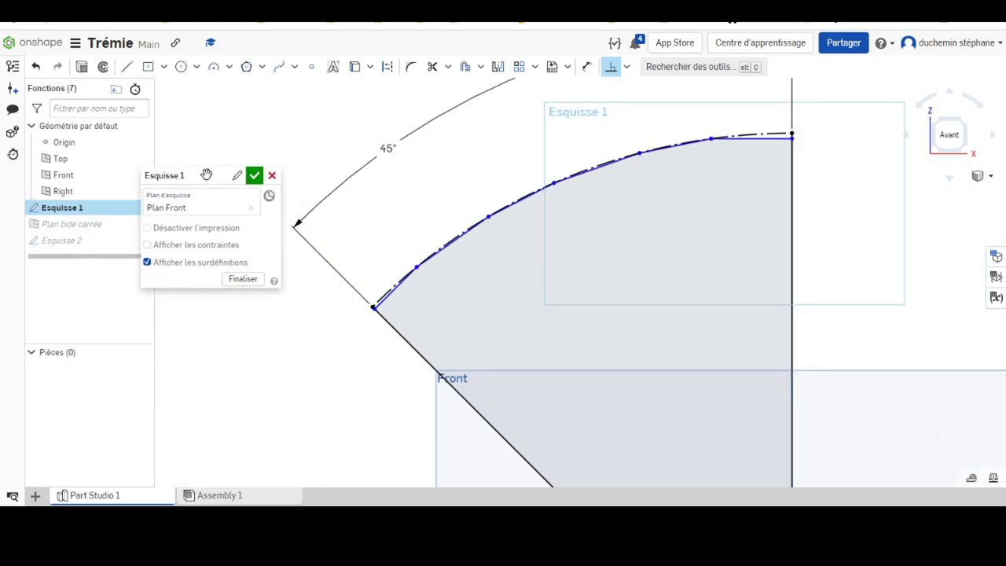
Equalise the arc segments pairwise, from the 15.40 mm, 19.09 mm and 17.89 mm segments to the 13.37 mm top one
click(626, 67)
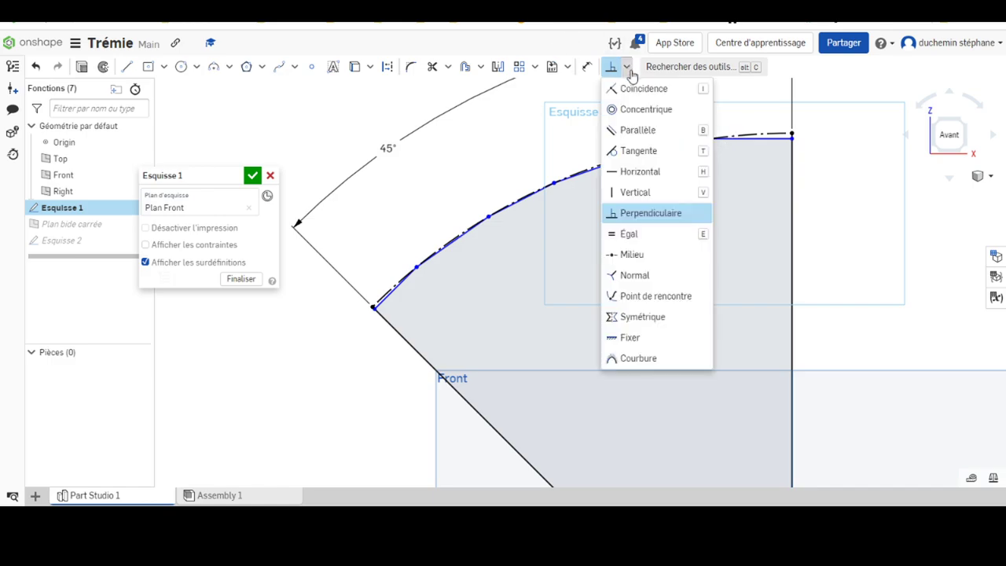
click(633, 233)
click(686, 147)
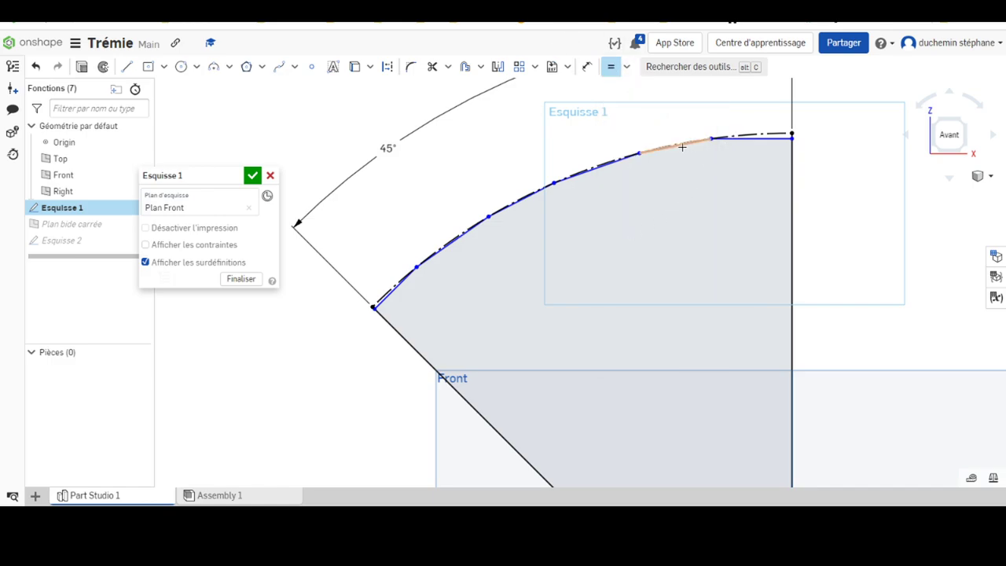
click(595, 169)
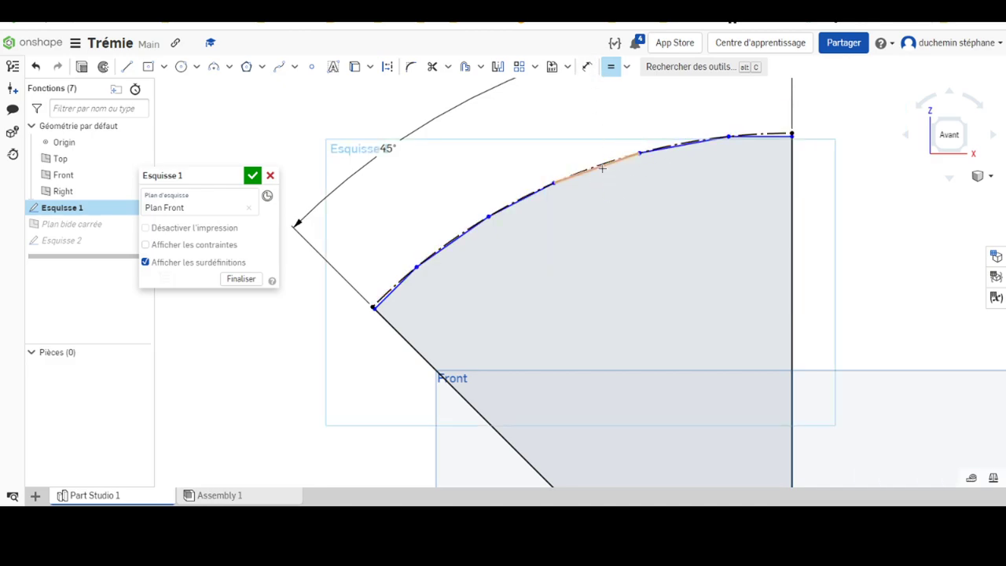
click(601, 168)
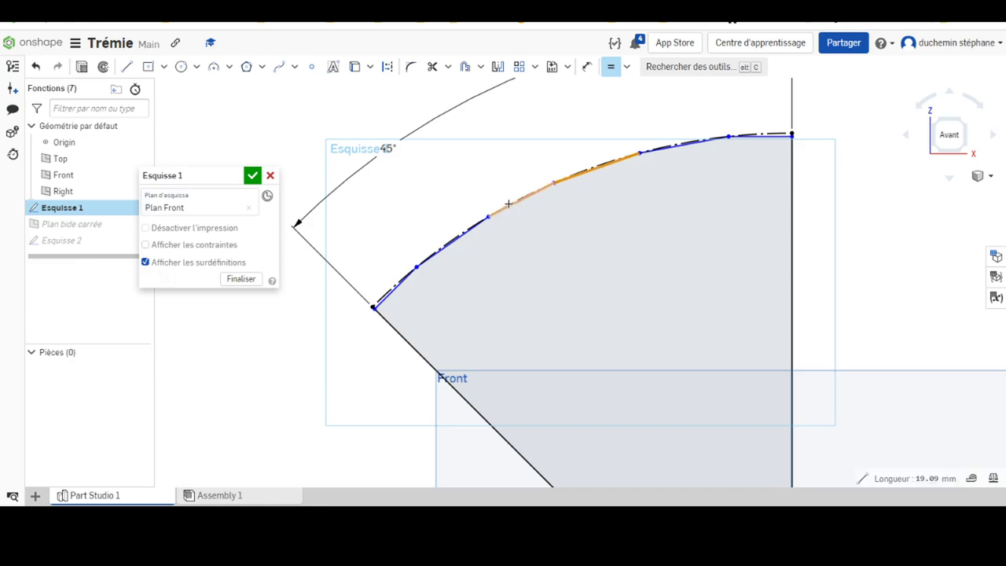
click(519, 202)
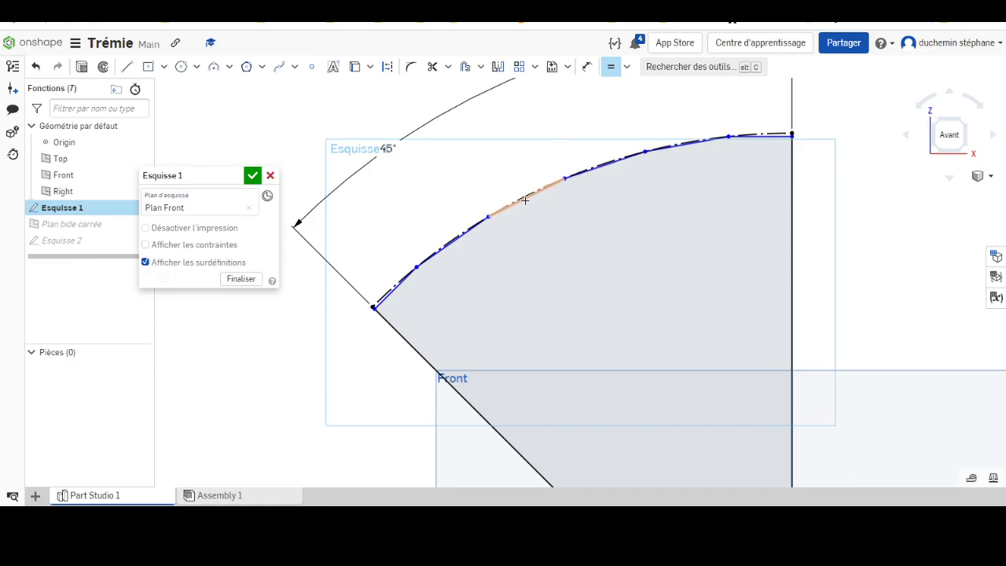
click(522, 199)
click(458, 237)
click(763, 136)
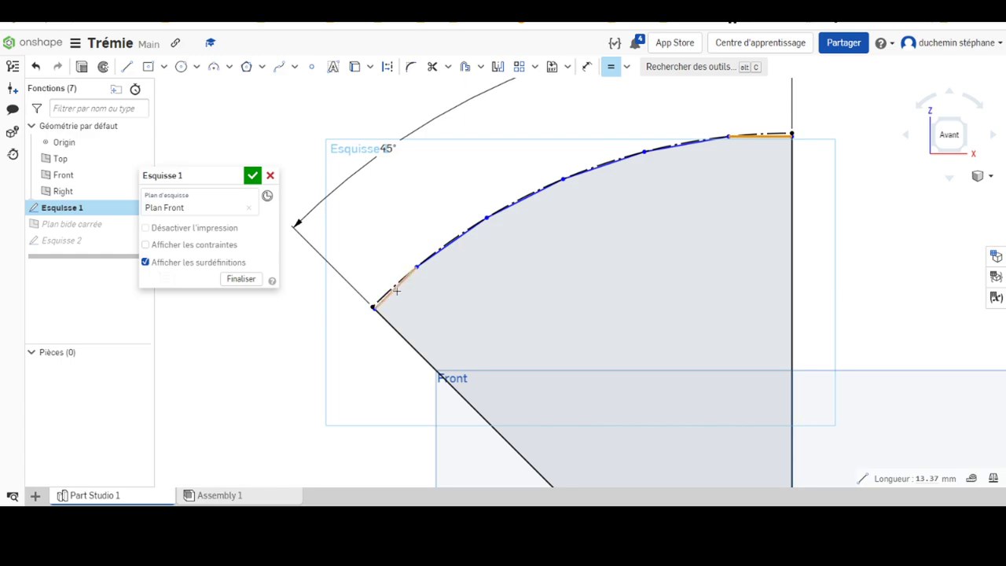
click(393, 287)
key(Escape)
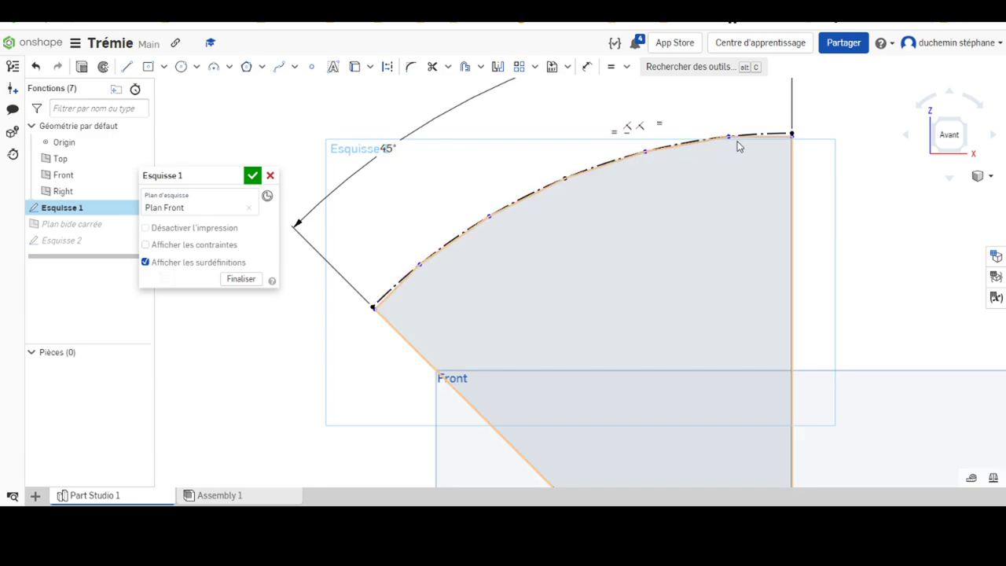
drag(421, 267, 409, 282)
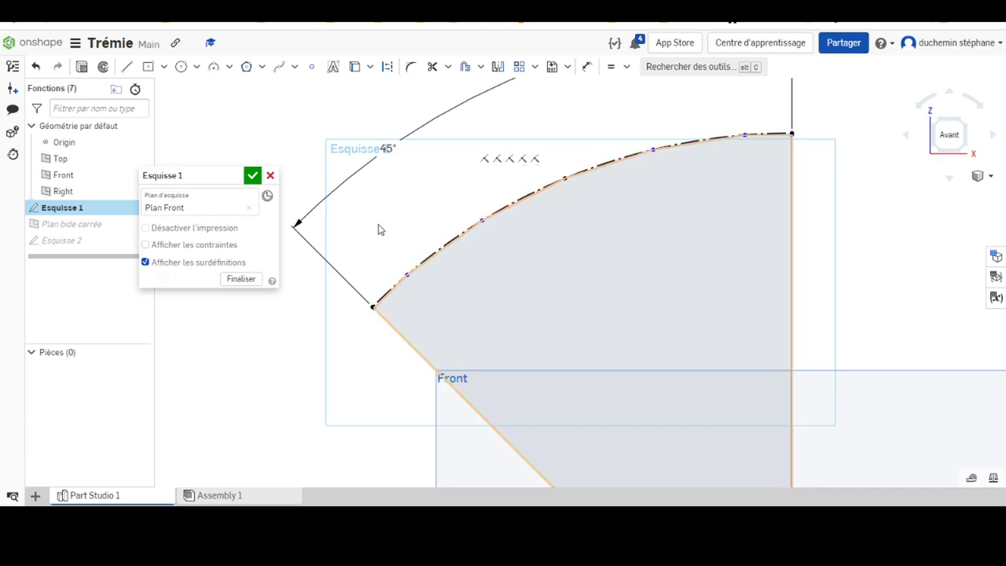
Finish Esquisse 1, hide it, and display Esquisse 2's 300 × 300 square
click(251, 176)
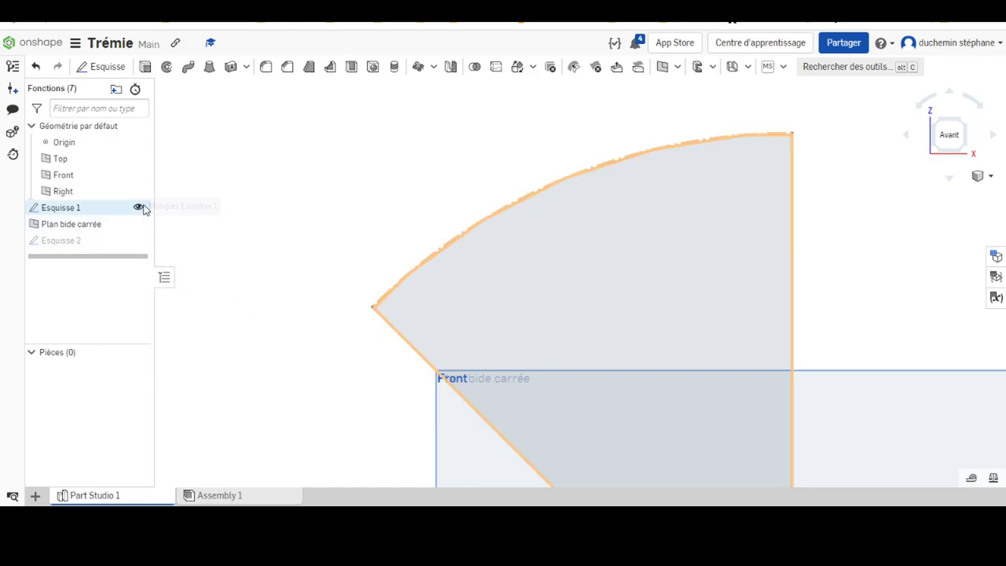
click(138, 207)
click(139, 241)
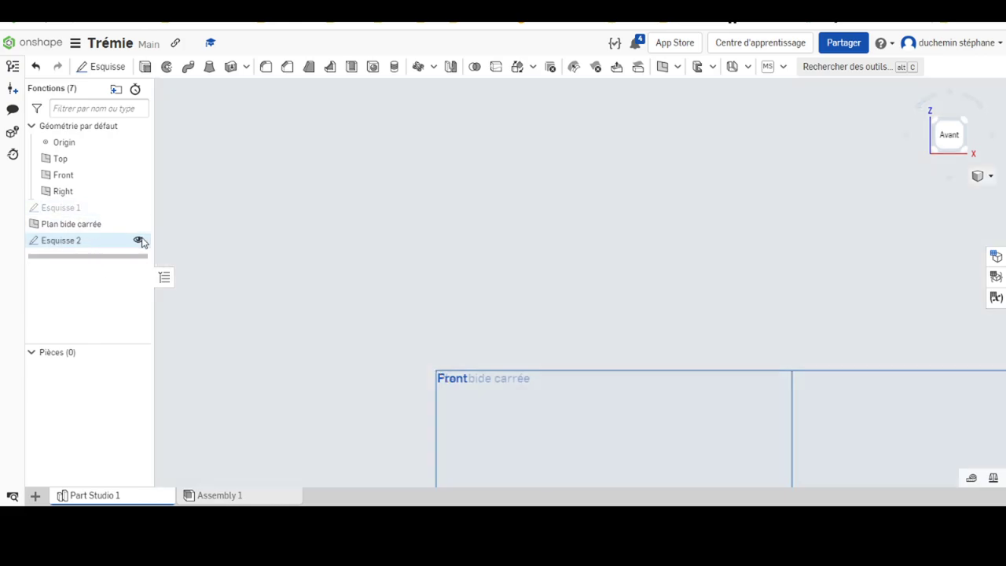
scroll(382, 259, down, 4)
scroll(394, 252, down, 2)
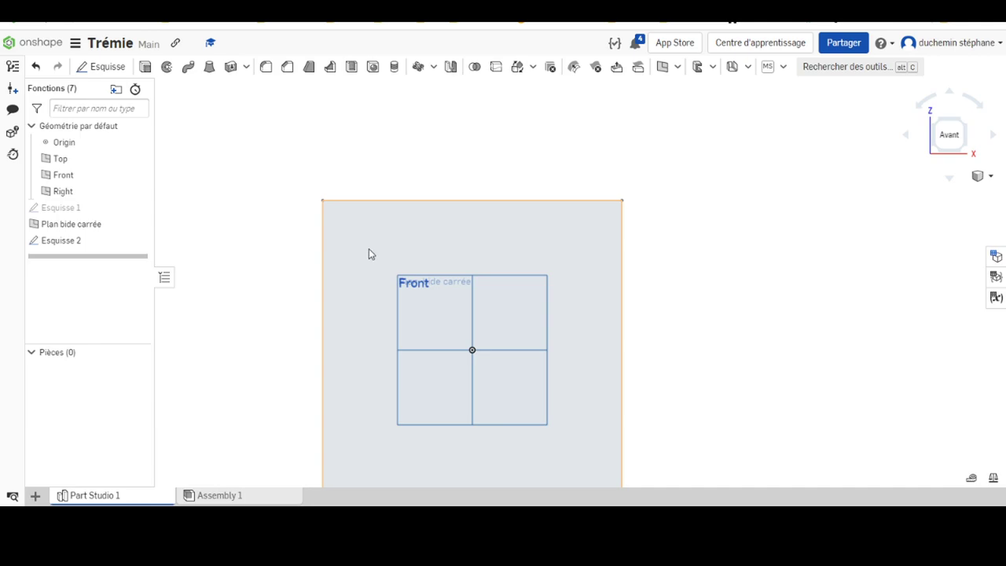
right_click(63, 243)
Edit Esquisse 2 and draw a vertical line from the square's centre to its top edge
click(98, 269)
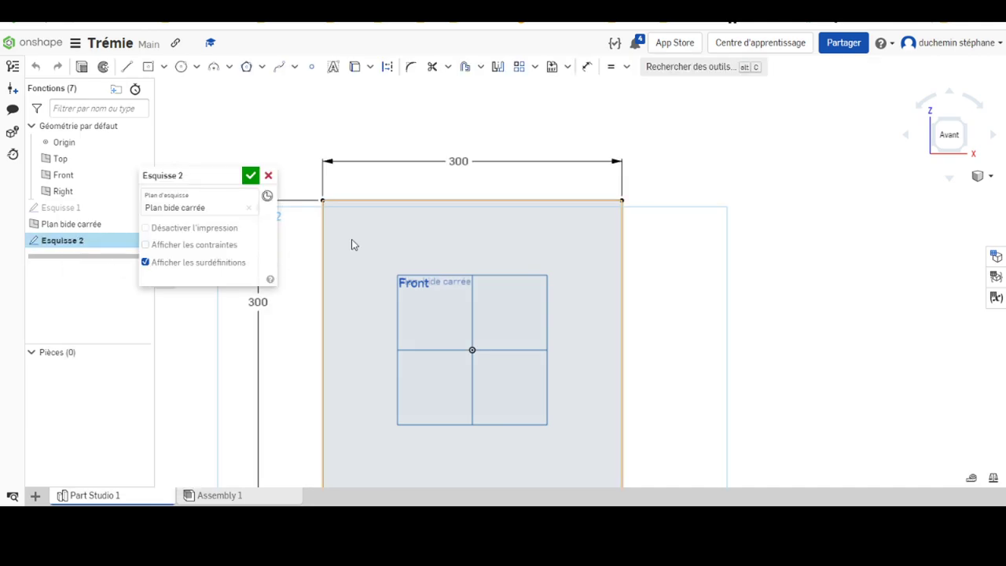
click(127, 66)
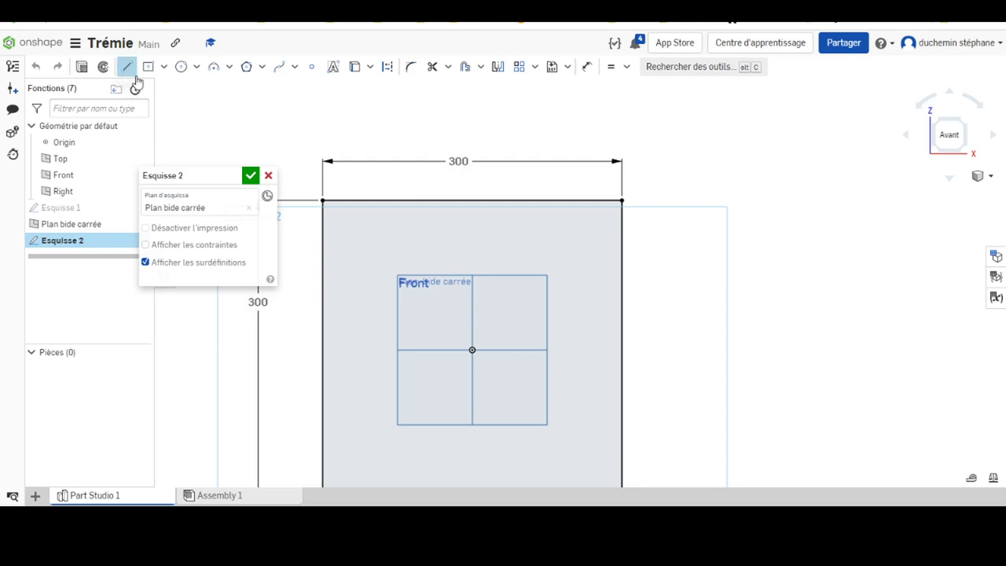
click(473, 348)
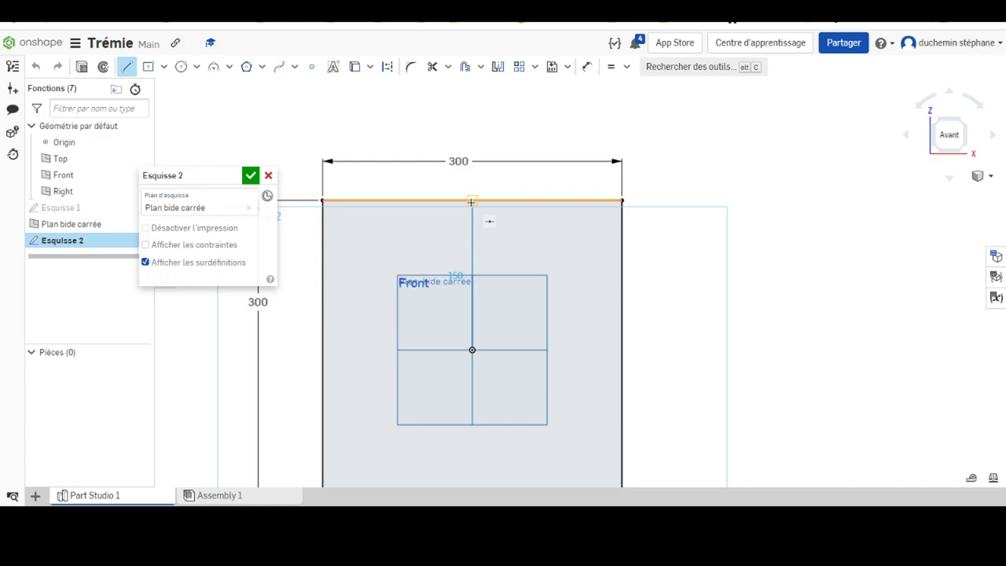
click(471, 201)
key(Escape)
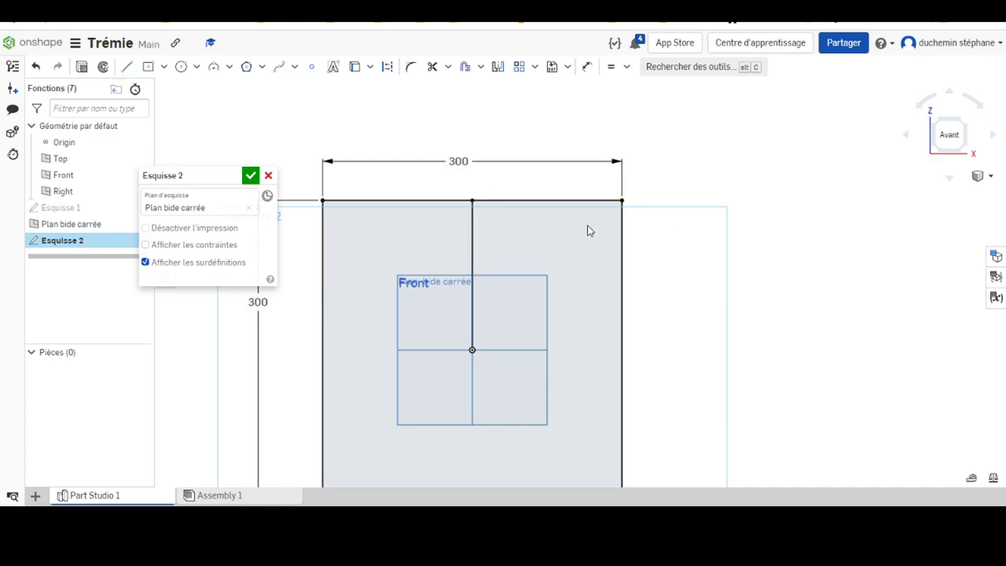
Draw a diagonal line from the square's centre to its top-left corner
click(127, 66)
click(471, 350)
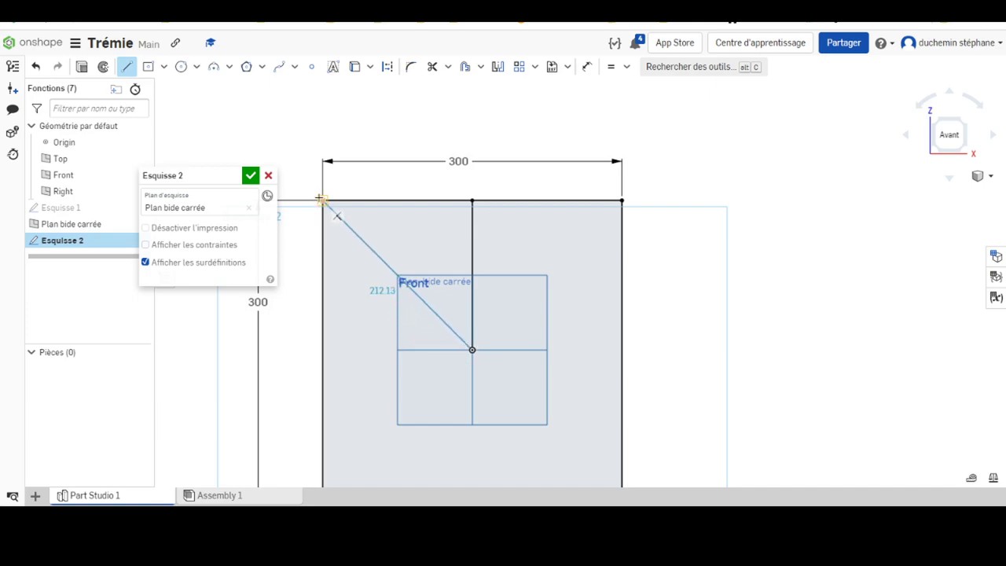
click(322, 200)
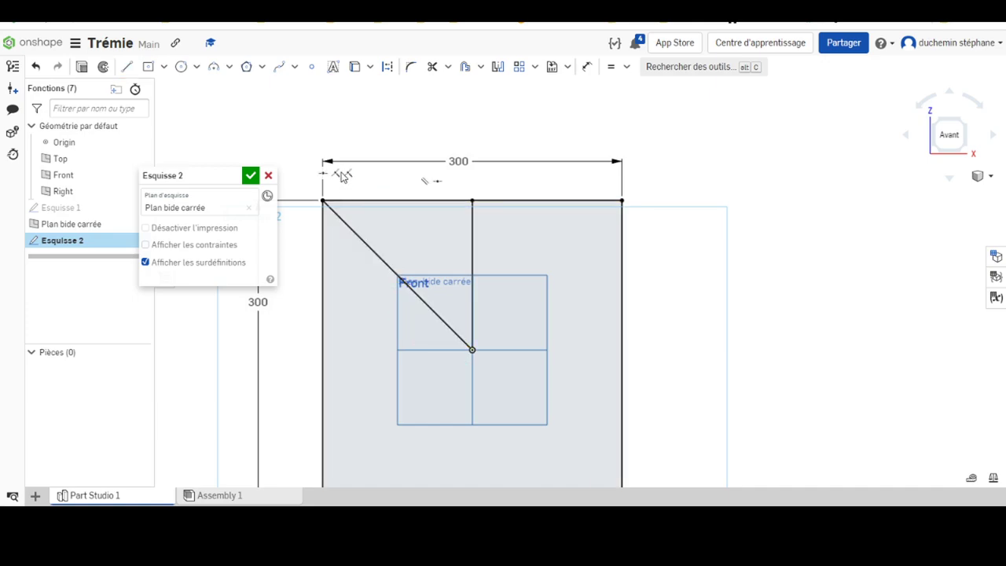
middle_drag(367, 220, 516, 243)
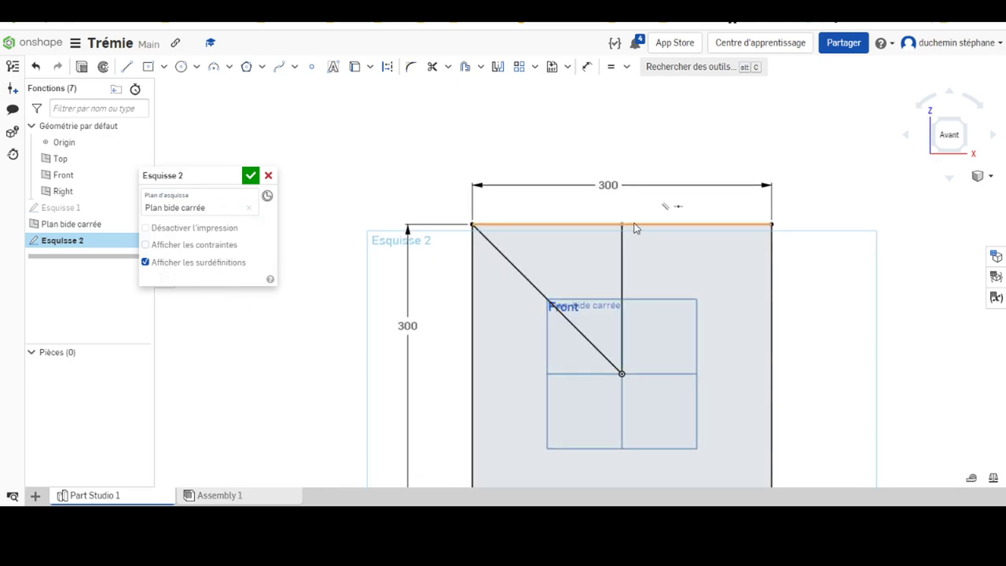
scroll(618, 228, up, 3)
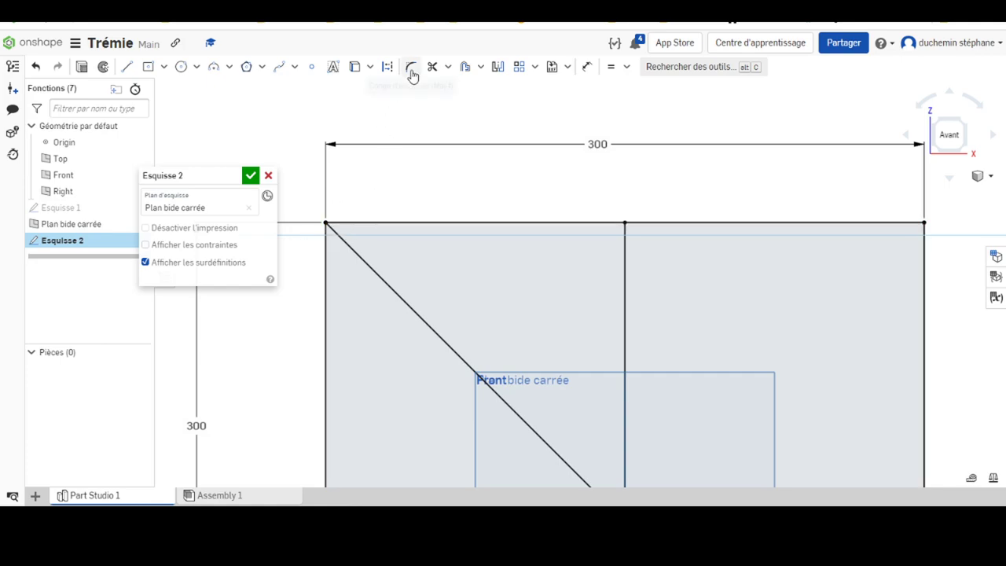
Round the square's top-left corner with a 10 mm sketch fillet
click(410, 68)
click(348, 224)
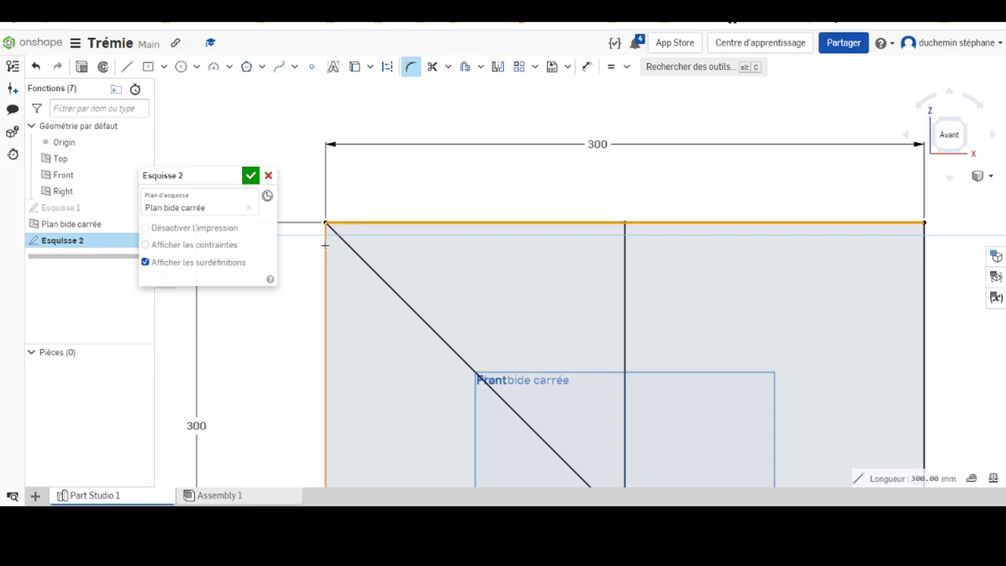
click(324, 250)
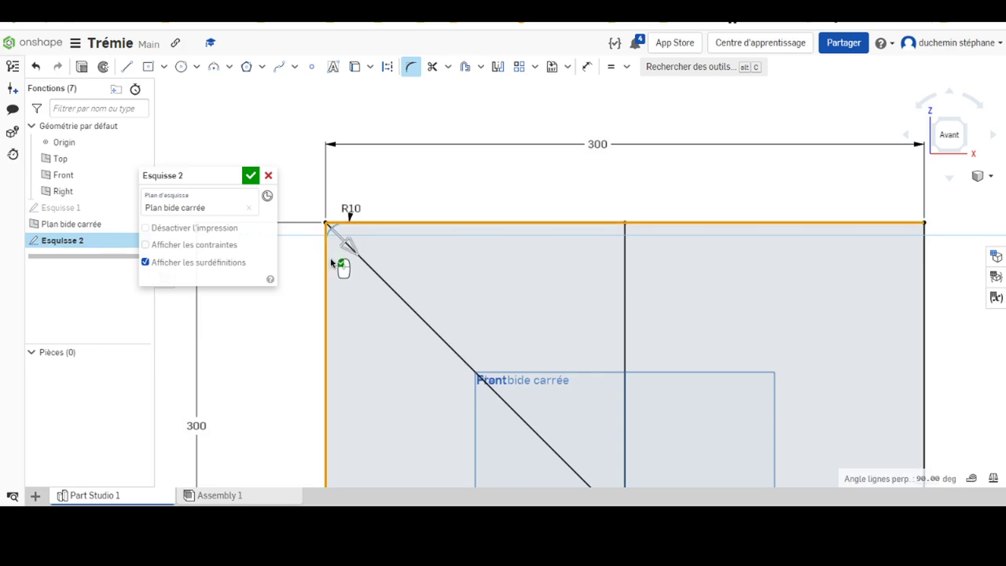
click(361, 182)
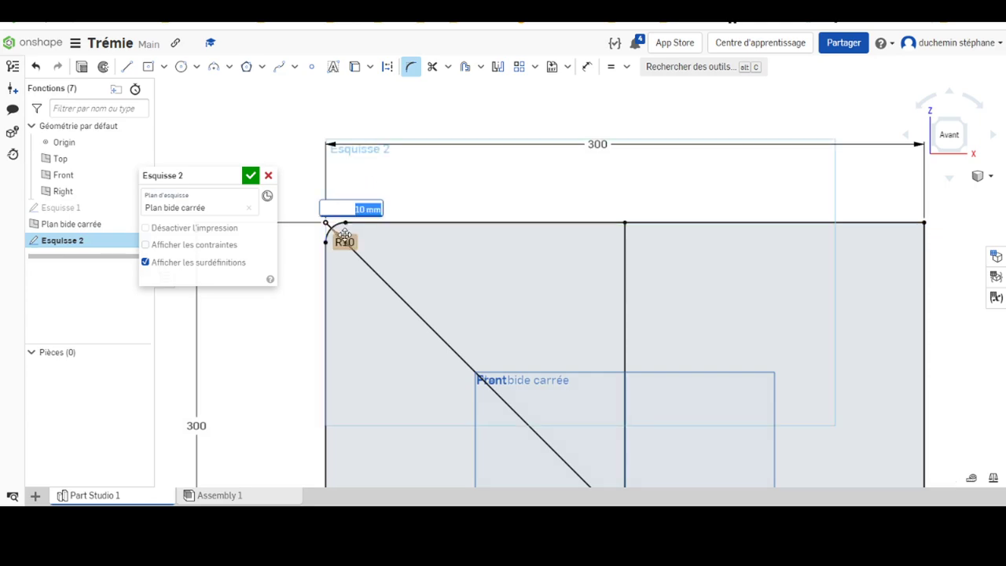
key(Return)
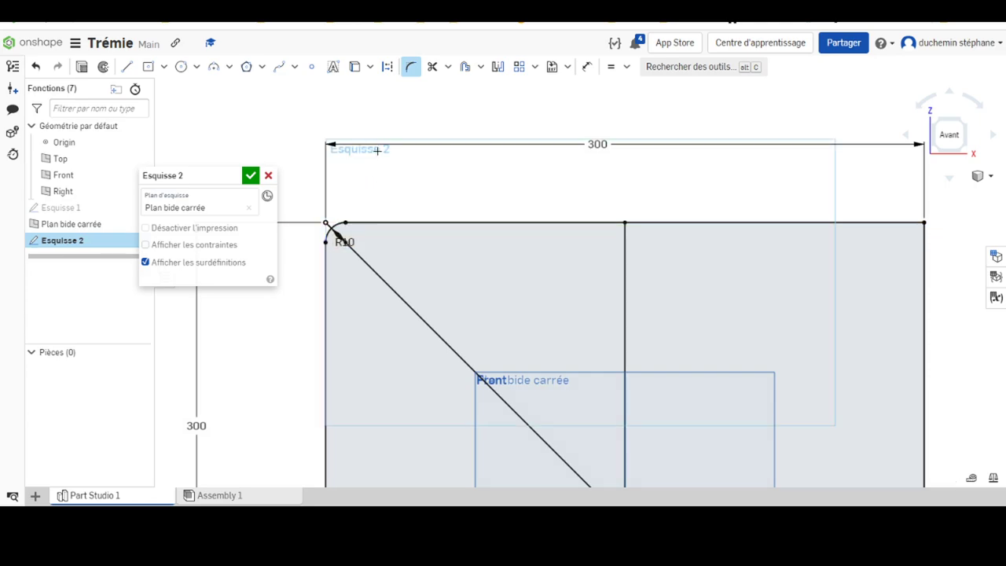
Convert the R10 fillet arc into construction geometry
scroll(411, 186, up, 2)
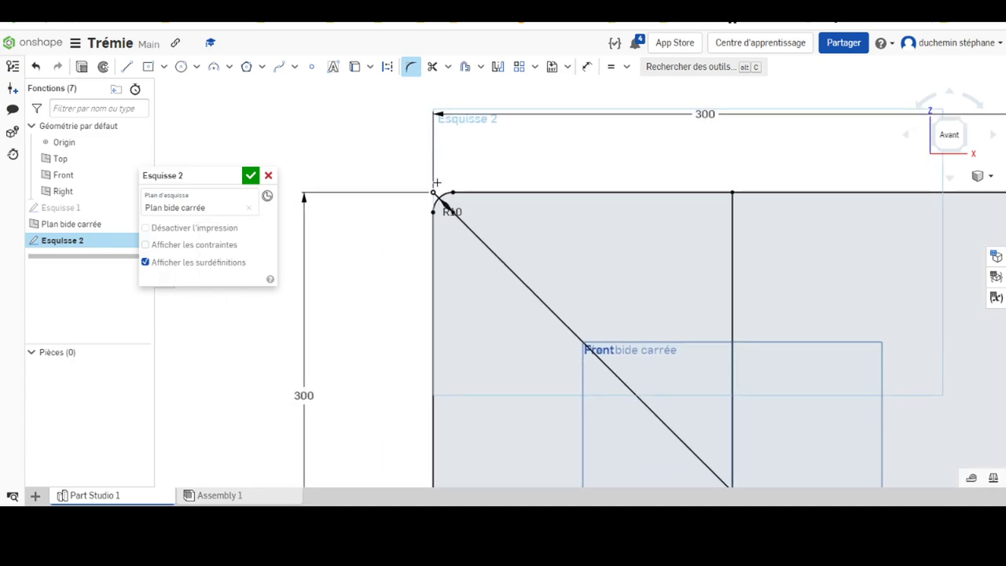
scroll(438, 184, up, 2)
scroll(419, 170, up, 2)
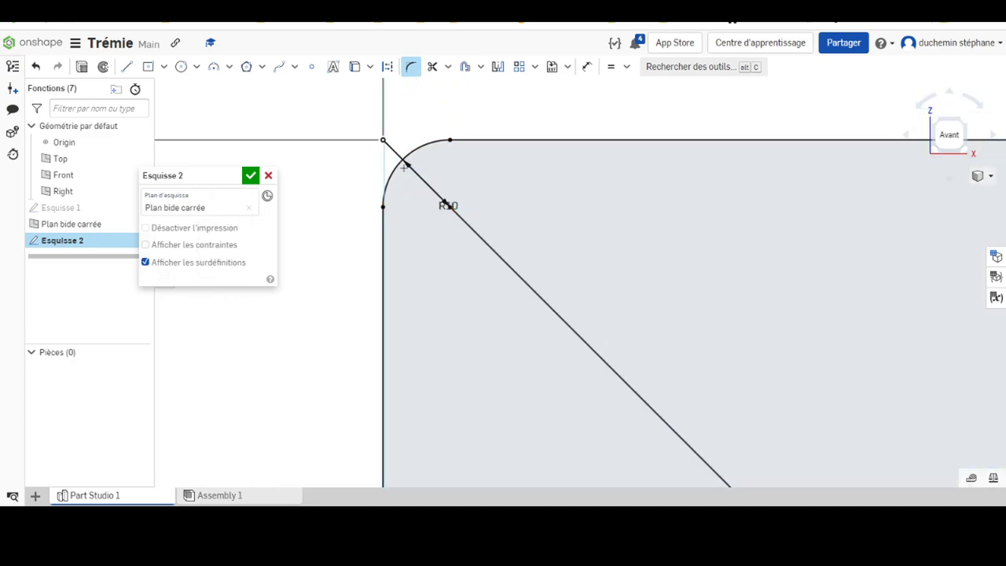
click(388, 67)
click(422, 147)
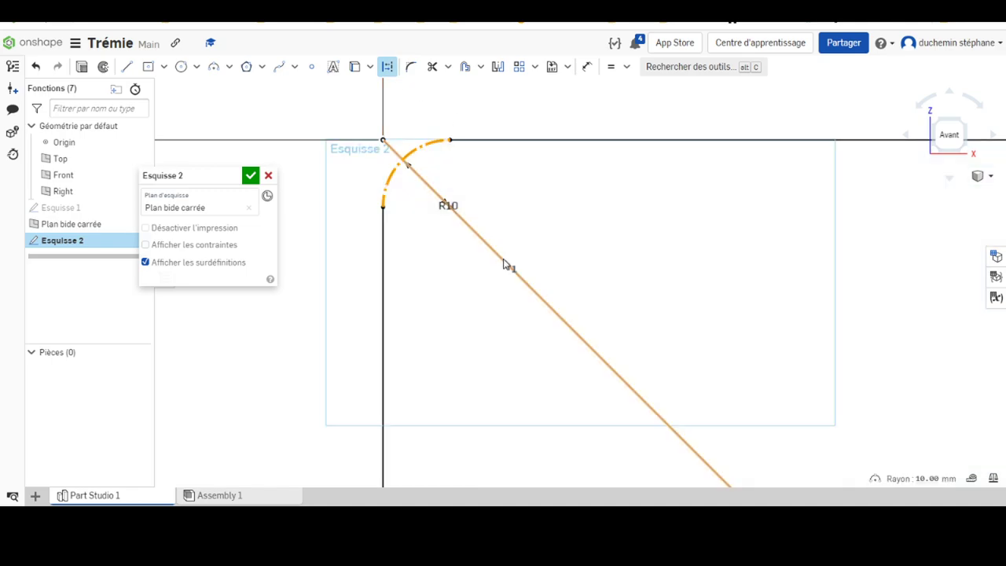
scroll(487, 179, up, 3)
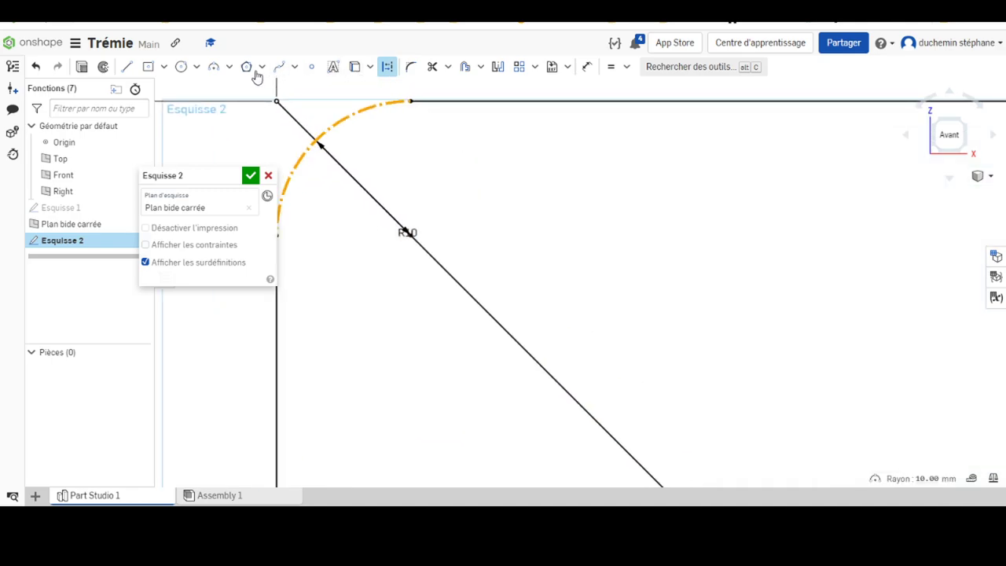
click(126, 66)
Trace the R10 arc with a chain of short line segments from its upper end to the diagonal
scroll(540, 204, up, 1)
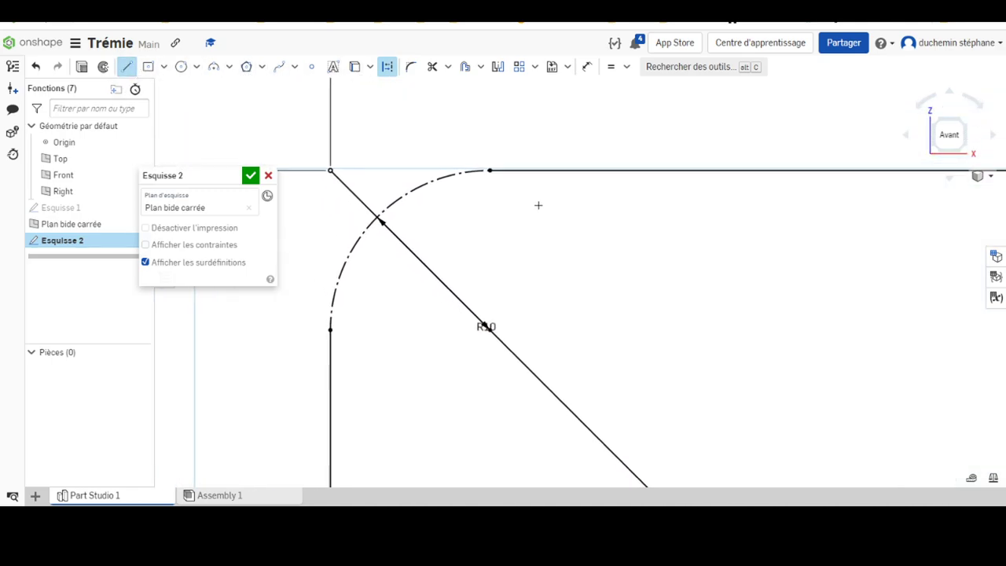
scroll(523, 200, up, 3)
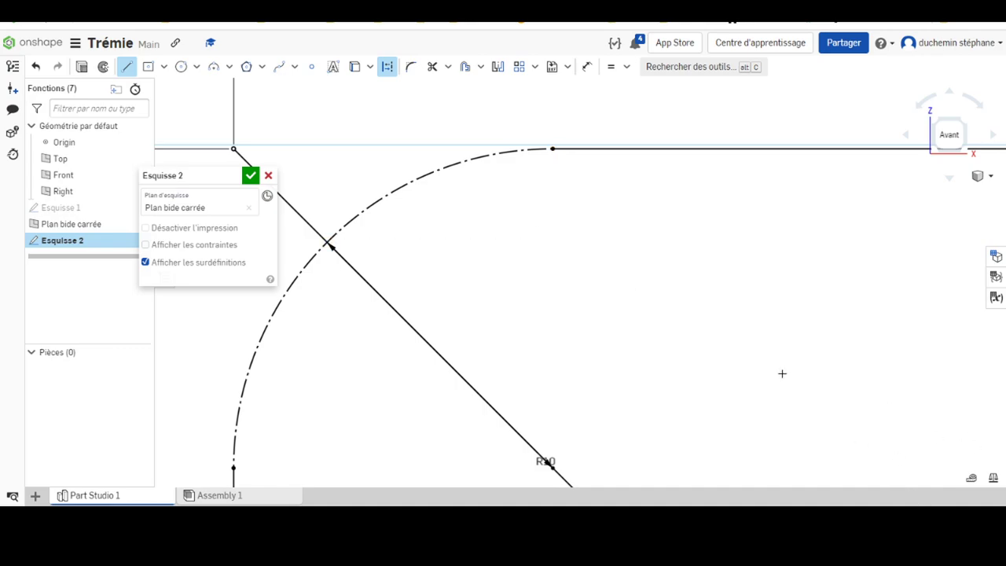
click(553, 150)
key(Escape)
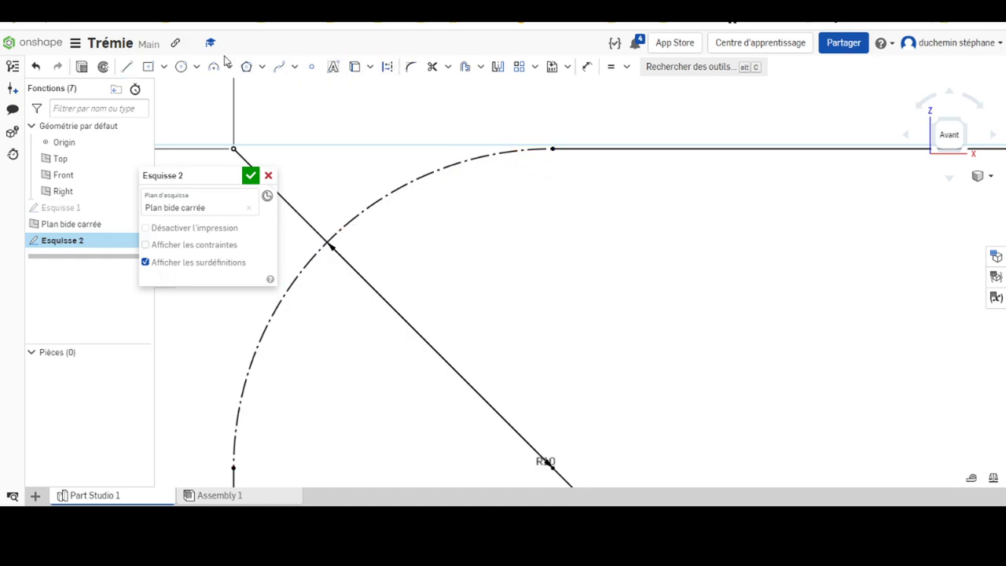
click(127, 67)
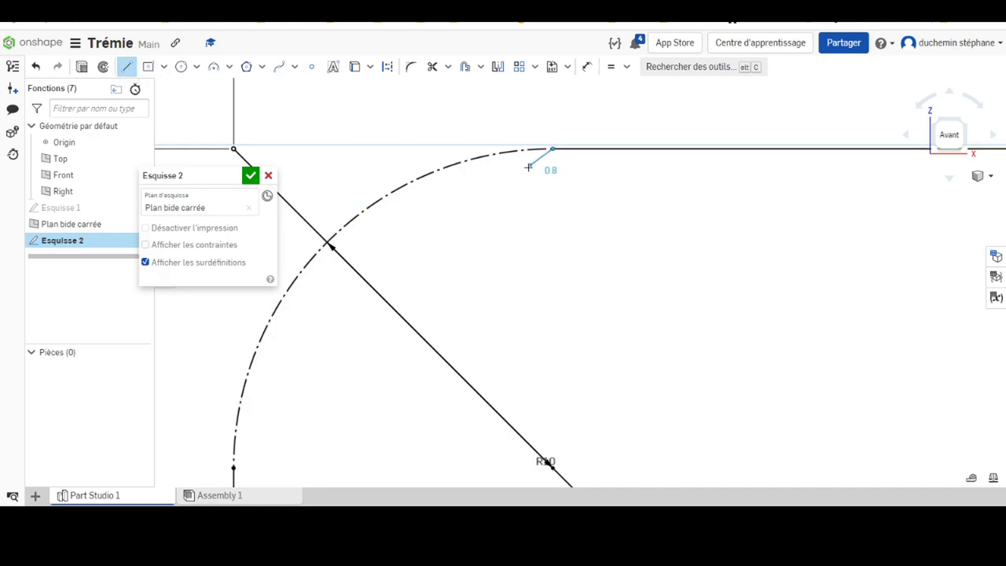
click(501, 169)
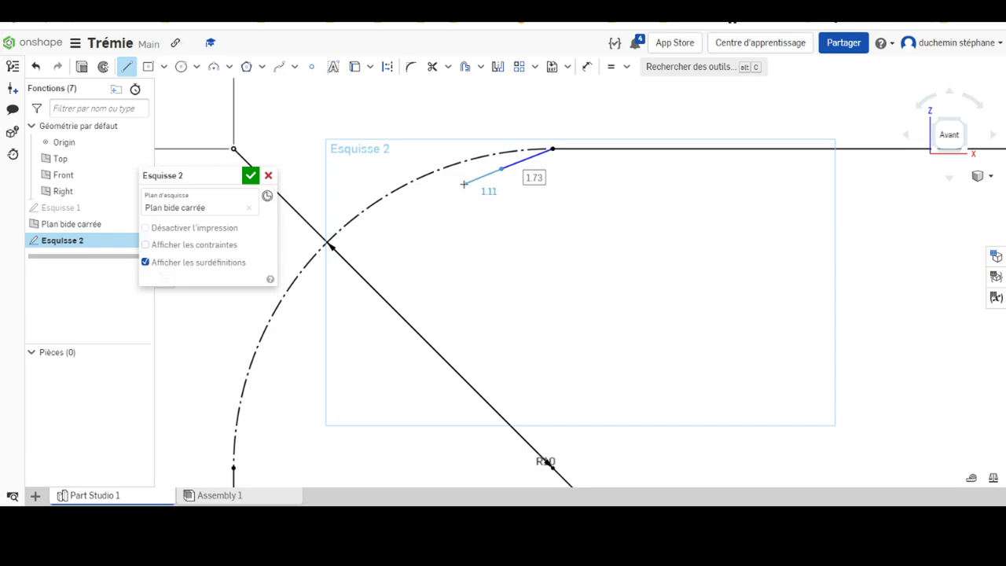
click(465, 184)
click(428, 197)
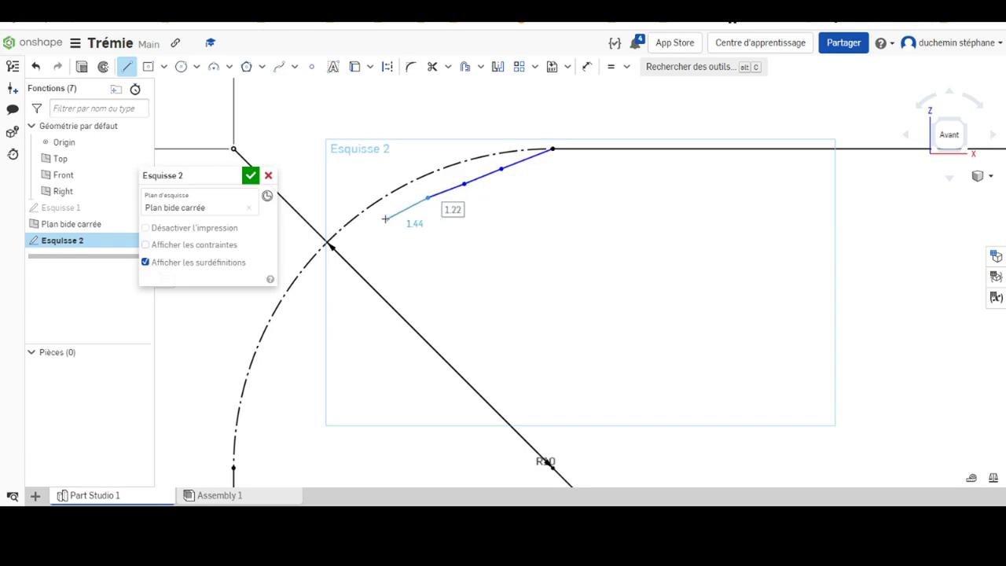
click(386, 216)
click(343, 256)
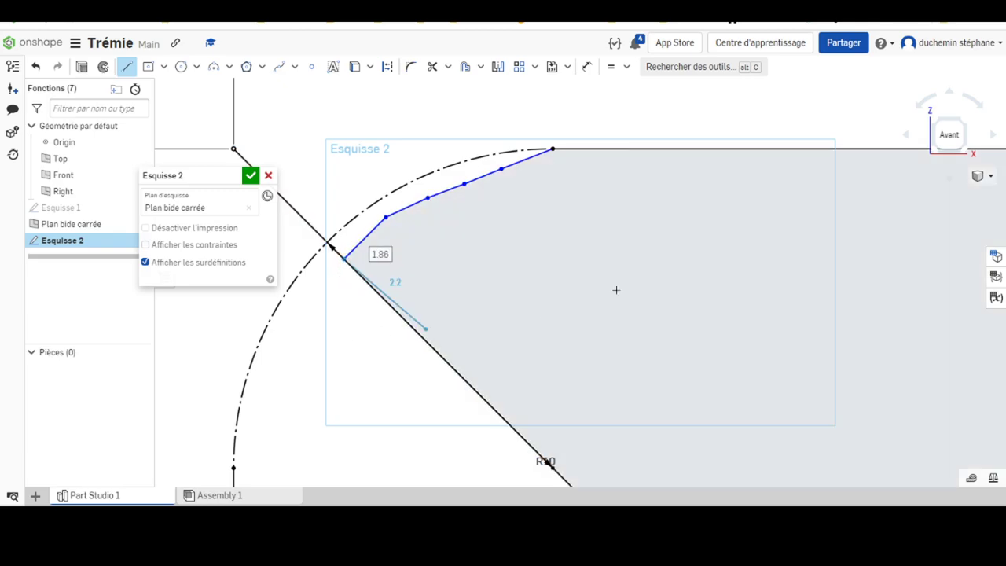
key(Escape)
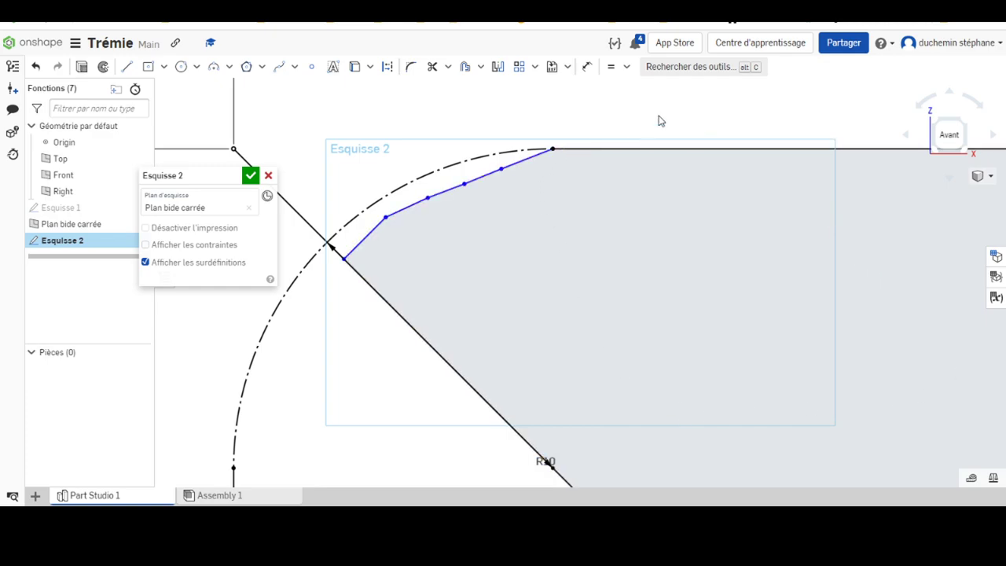
Make the last arc segment perpendicular to the diagonal line
click(626, 66)
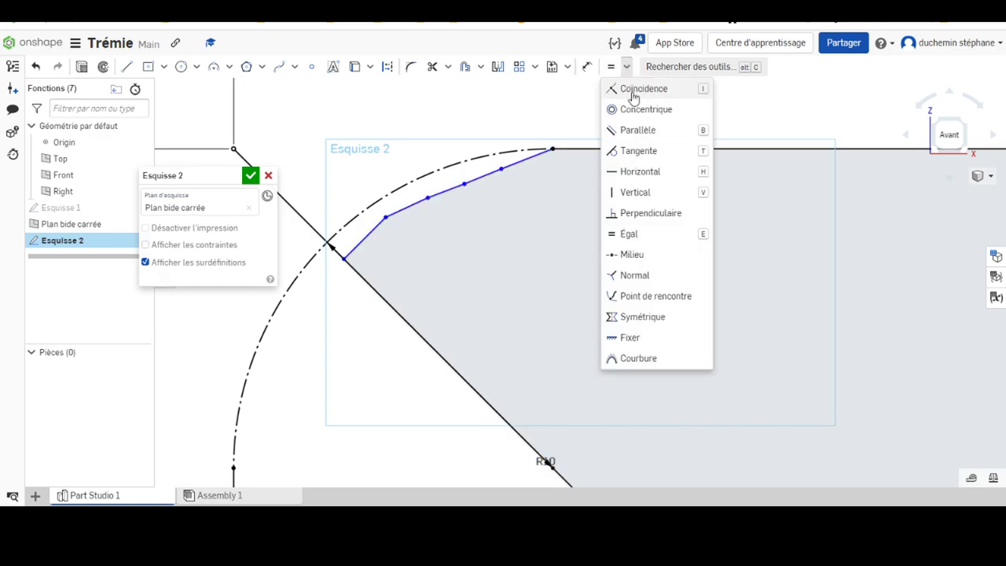
click(646, 216)
click(358, 271)
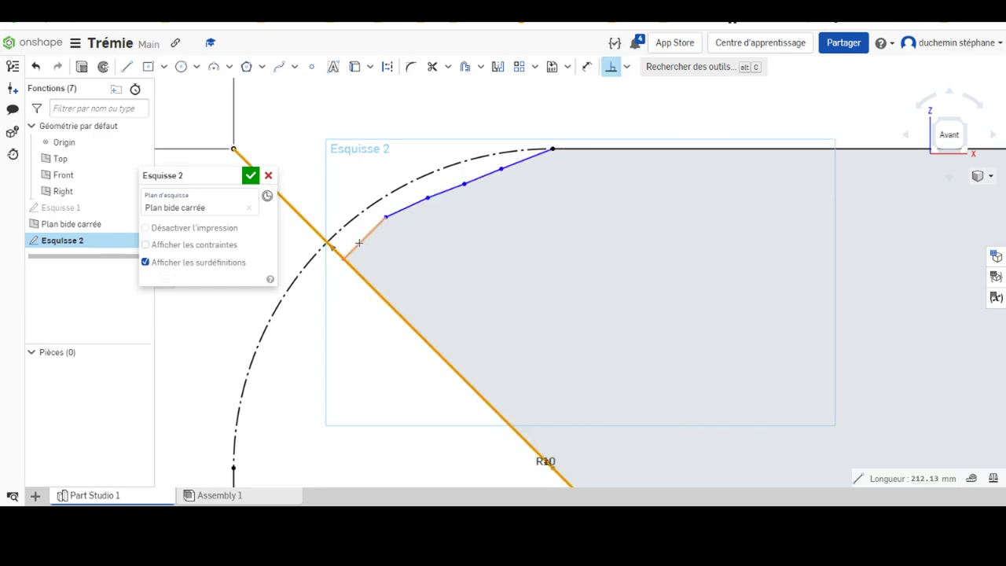
click(360, 241)
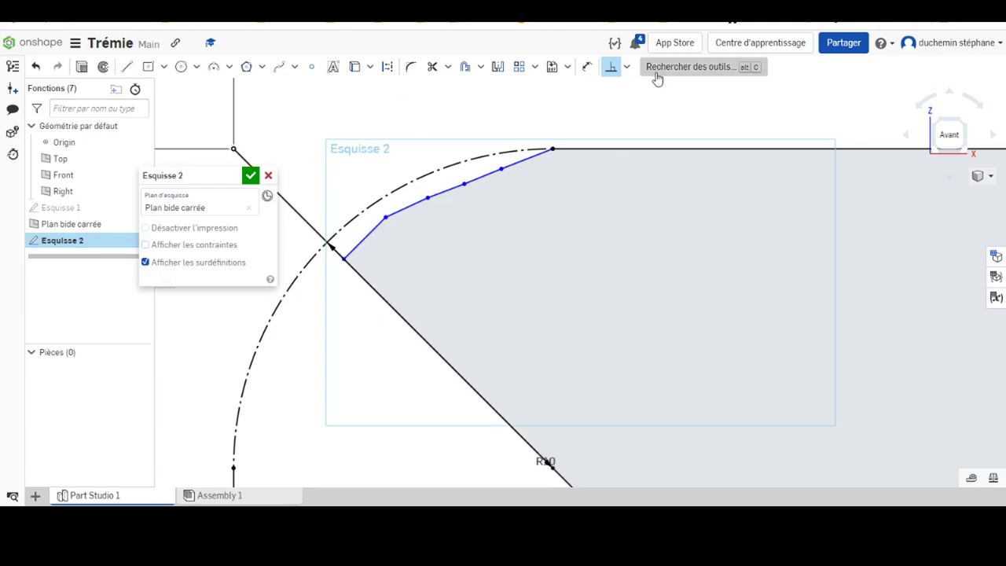
Select the parallel constraint and reframe the view around the filleted corner
click(626, 68)
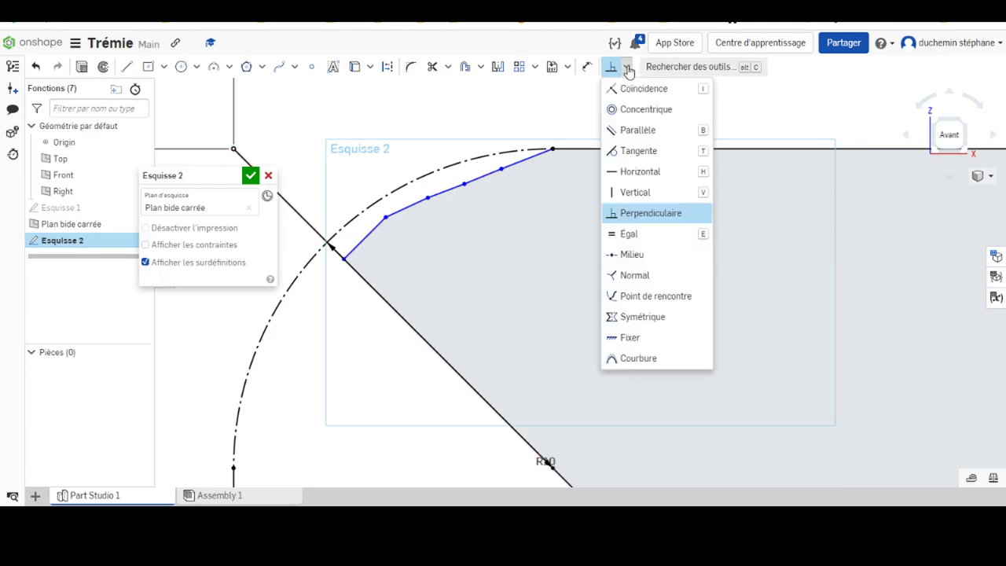
click(625, 131)
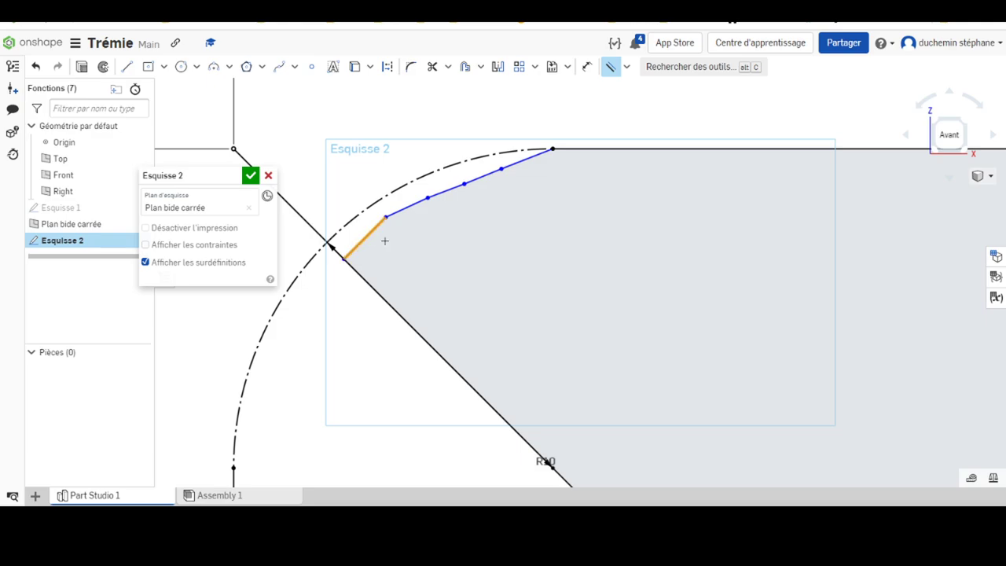
scroll(385, 241, up, 3)
scroll(516, 312, down, 3)
scroll(571, 321, down, 3)
scroll(558, 393, down, 2)
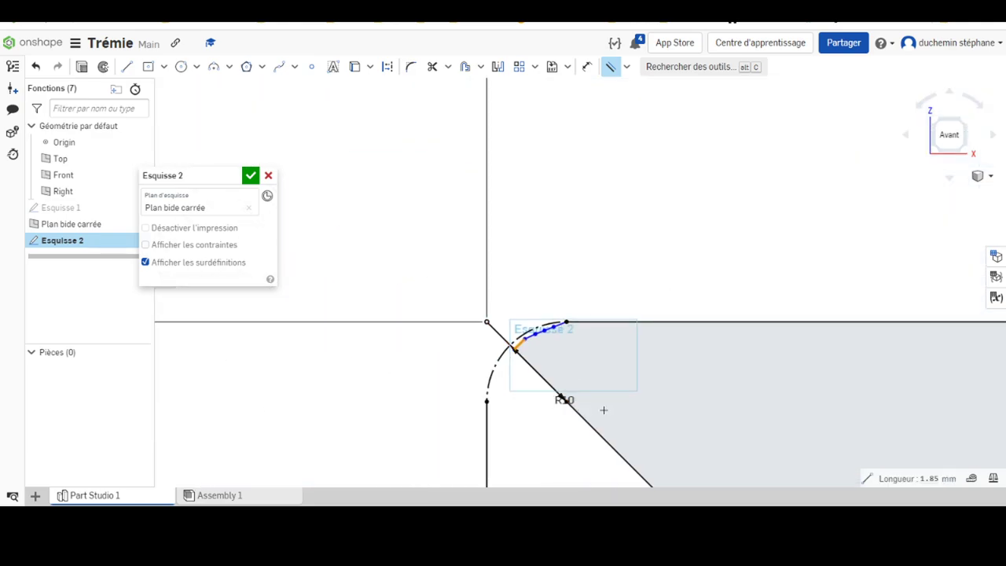
scroll(621, 328, down, 3)
mouse_move(615, 164)
middle_down()
mouse_move(840, 359)
mouse_move(619, 225)
middle_up()
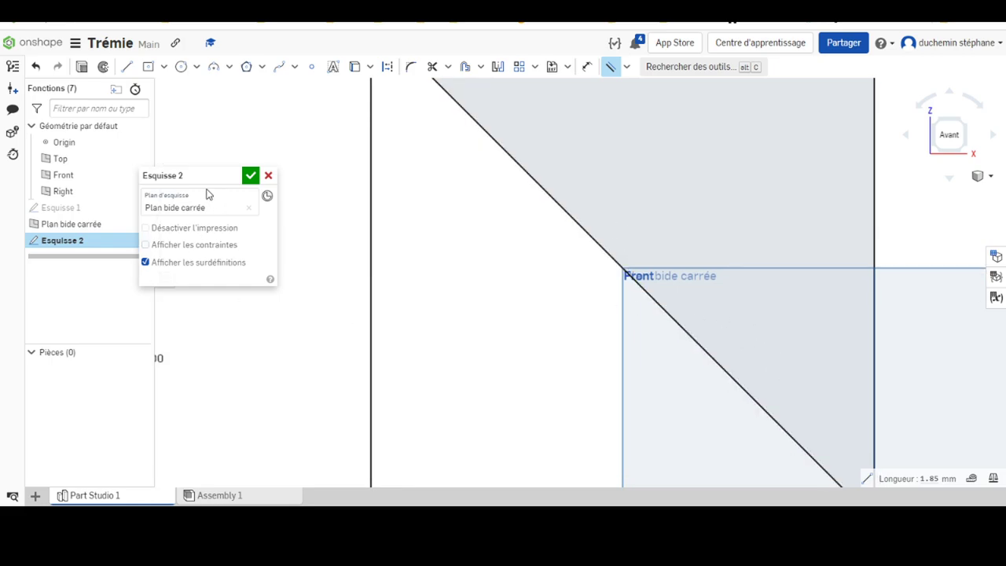
drag(208, 194, 186, 355)
mouse_move(79, 208)
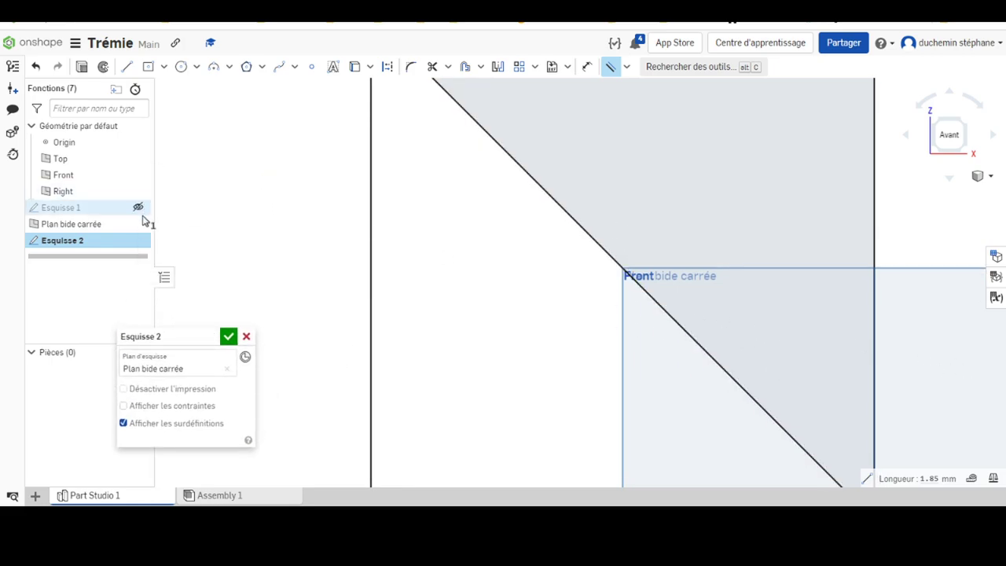
Make Esquisse 1's segmented arc profile visible again alongside Esquisse 2
click(139, 207)
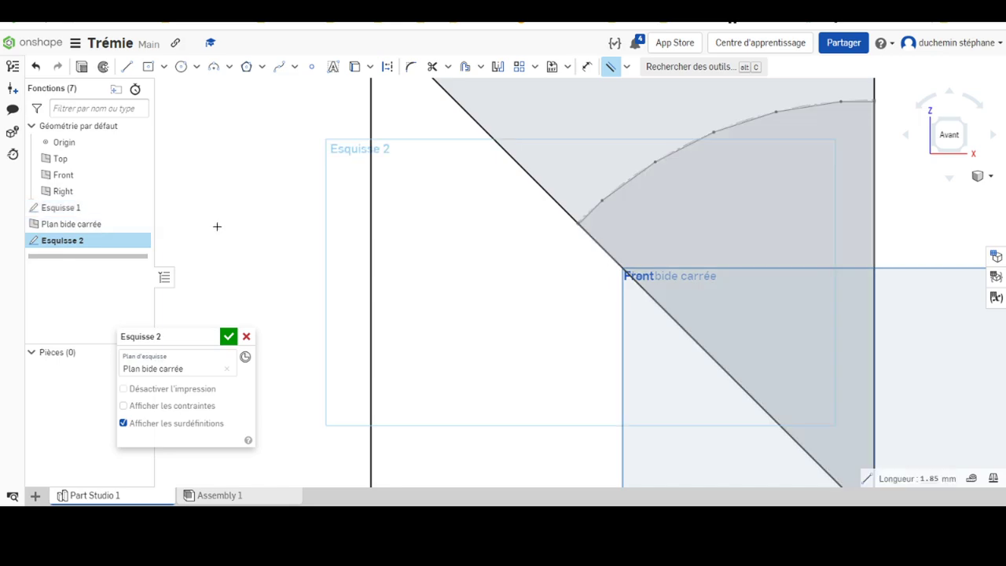
scroll(575, 220, up, 3)
scroll(561, 218, up, 3)
scroll(550, 204, up, 2)
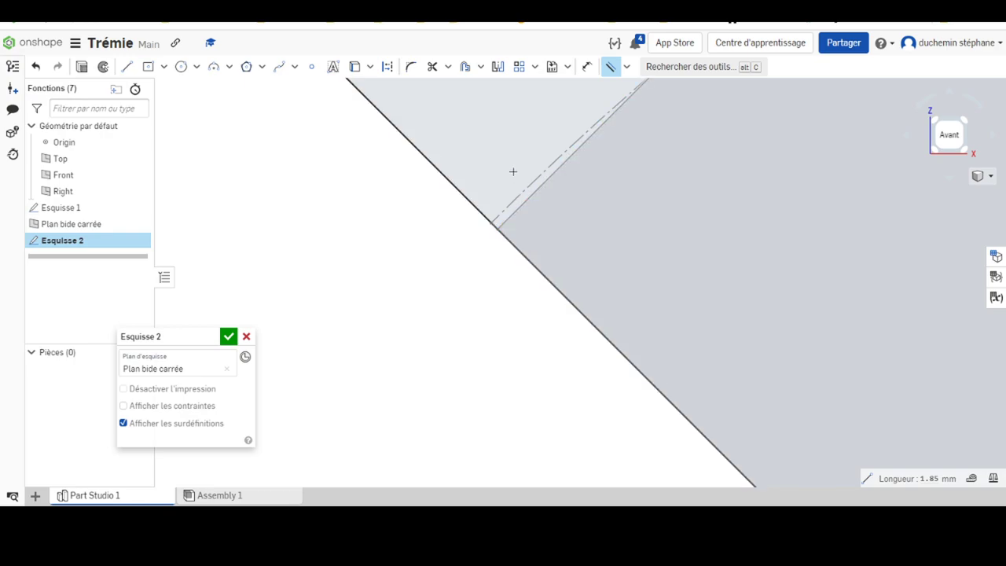
scroll(512, 171, down, 2)
scroll(472, 174, down, 2)
scroll(452, 157, down, 2)
scroll(507, 319, down, 2)
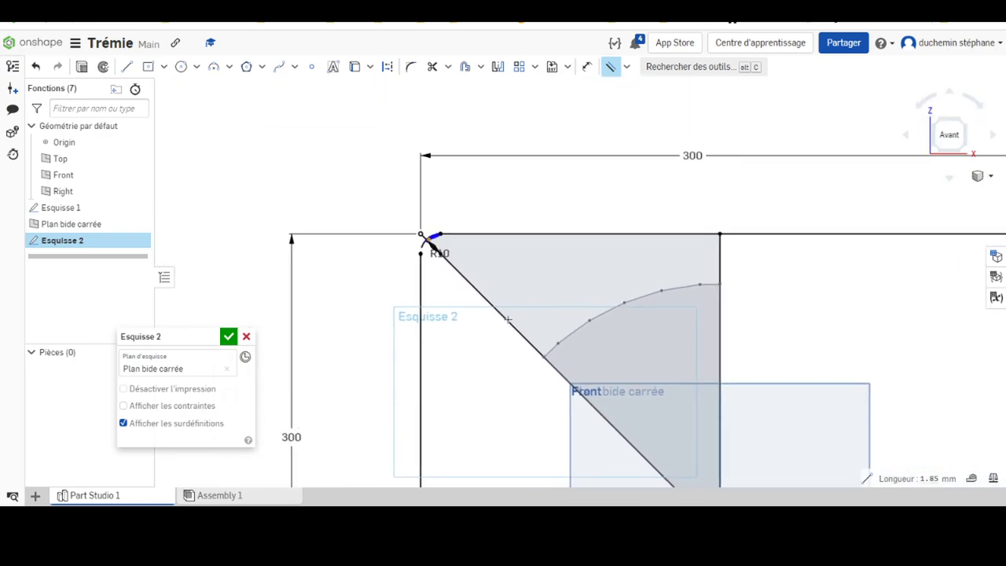
click(611, 67)
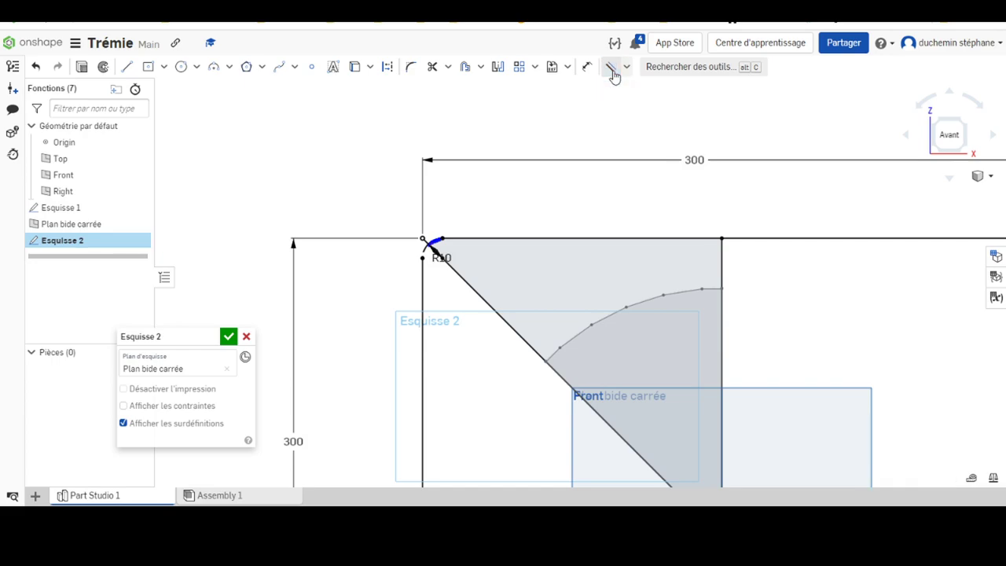
scroll(399, 243, up, 5)
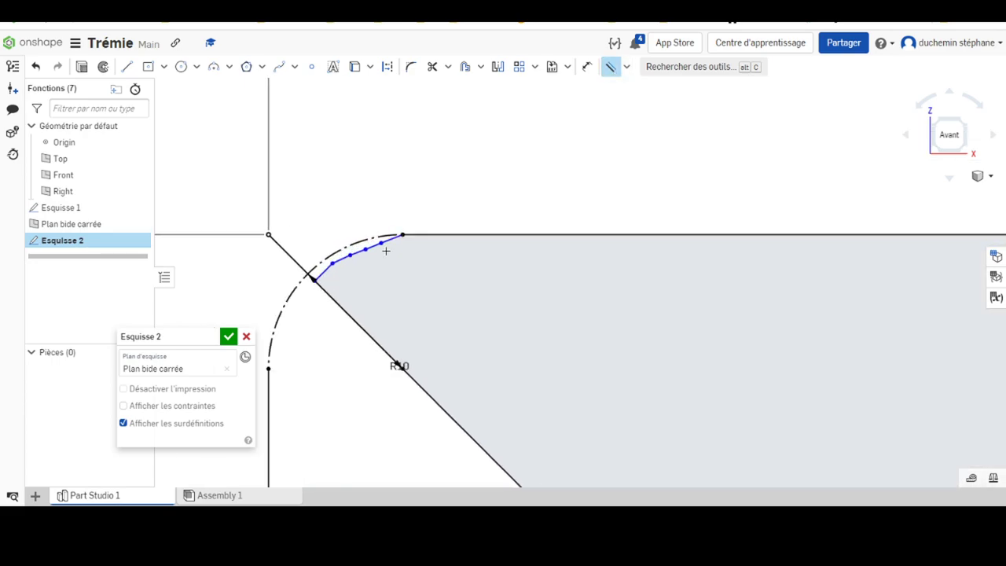
scroll(386, 250, up, 3)
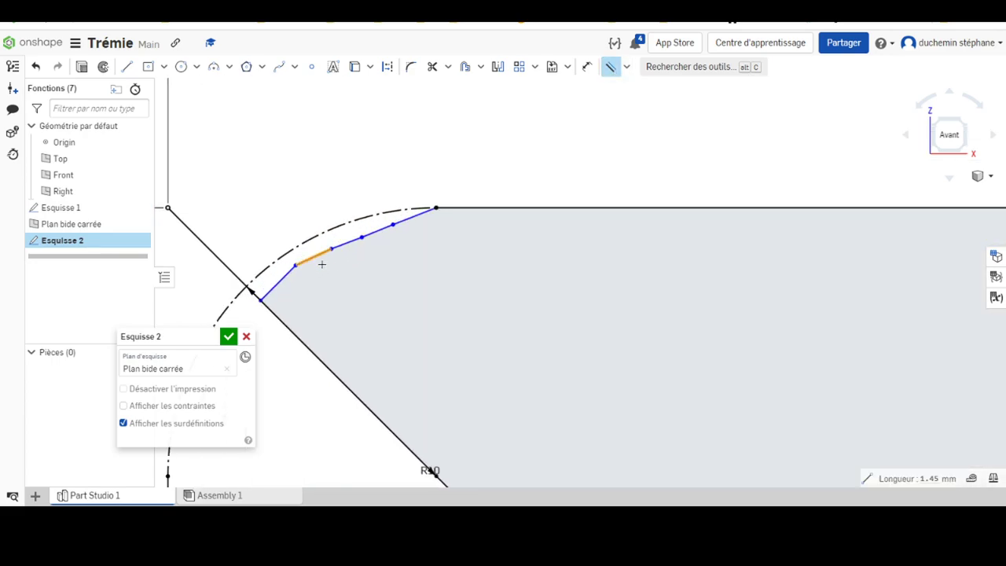
scroll(534, 330, down, 3)
scroll(728, 388, down, 2)
scroll(775, 400, down, 2)
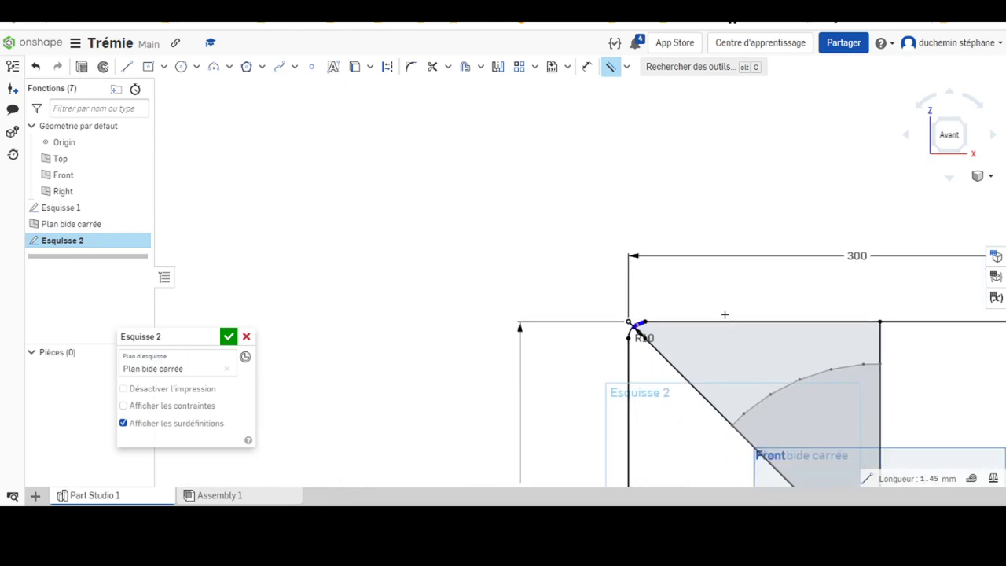
scroll(723, 314, up, 3)
scroll(638, 204, up, 2)
scroll(632, 235, up, 2)
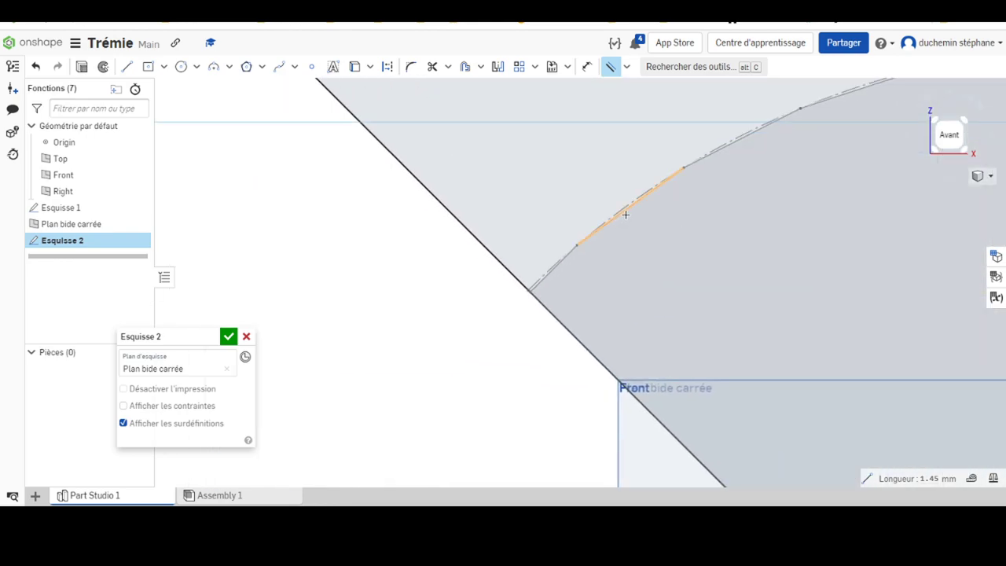
scroll(464, 147, down, 2)
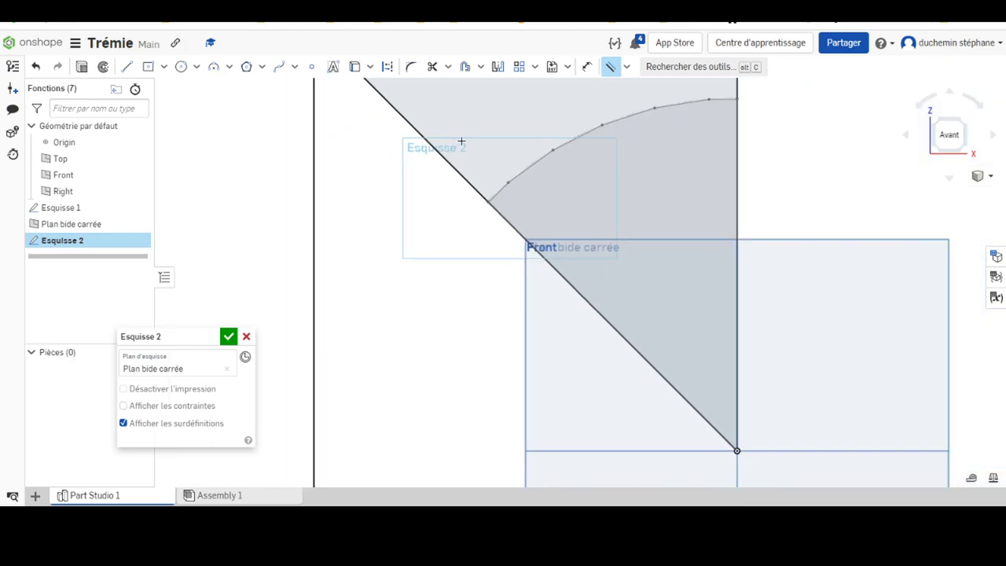
scroll(460, 149, down, 3)
scroll(440, 157, up, 1)
scroll(426, 163, up, 2)
scroll(425, 163, up, 2)
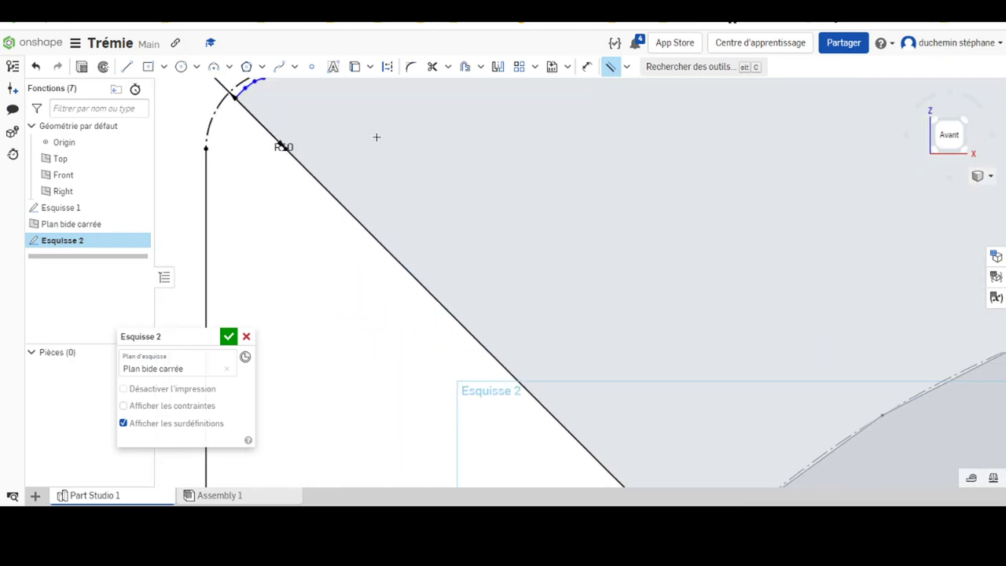
scroll(375, 137, up, 2)
scroll(478, 249, down, 1)
scroll(377, 227, up, 2)
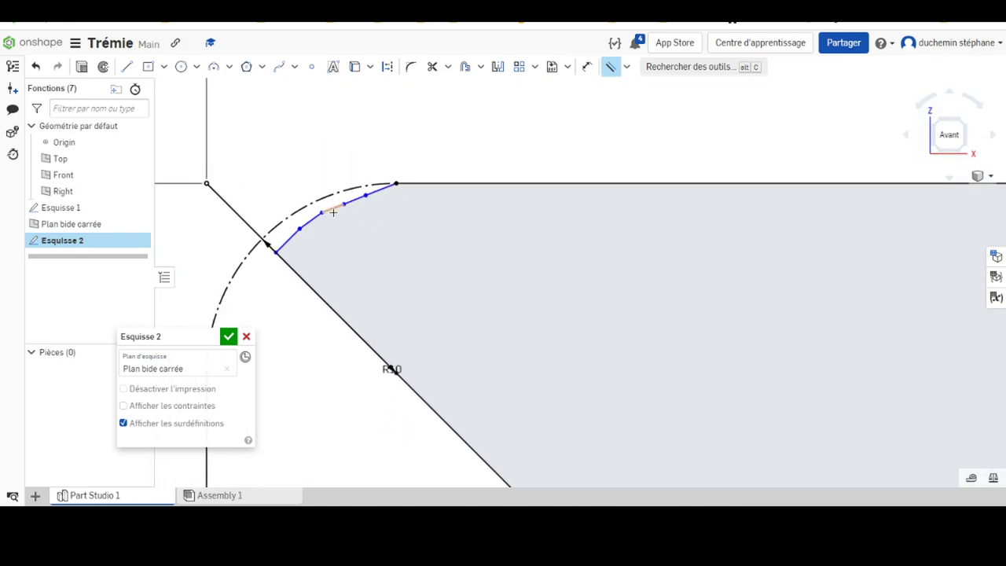
scroll(592, 310, down, 2)
scroll(778, 350, down, 2)
scroll(789, 358, down, 1)
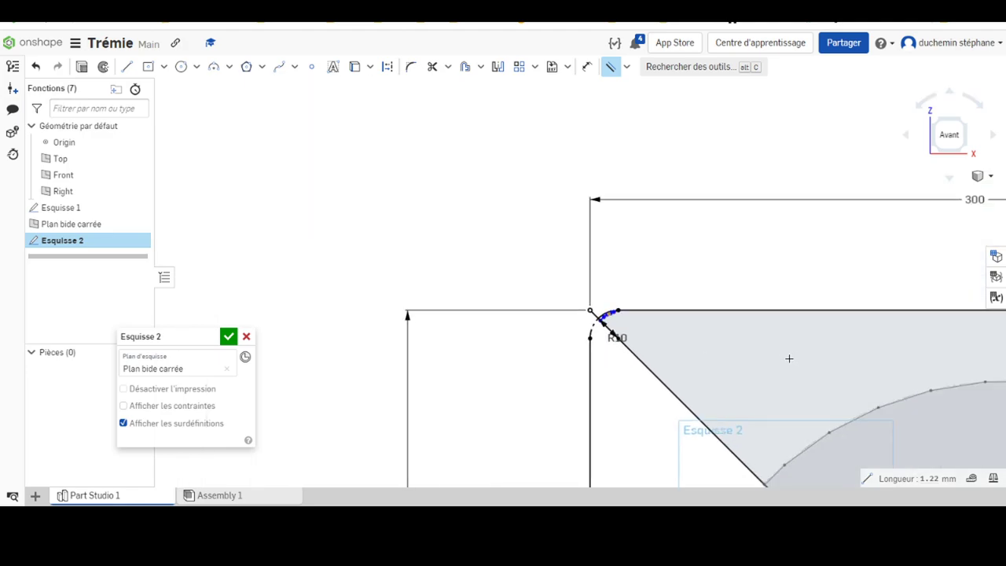
middle_drag(789, 358, 625, 192)
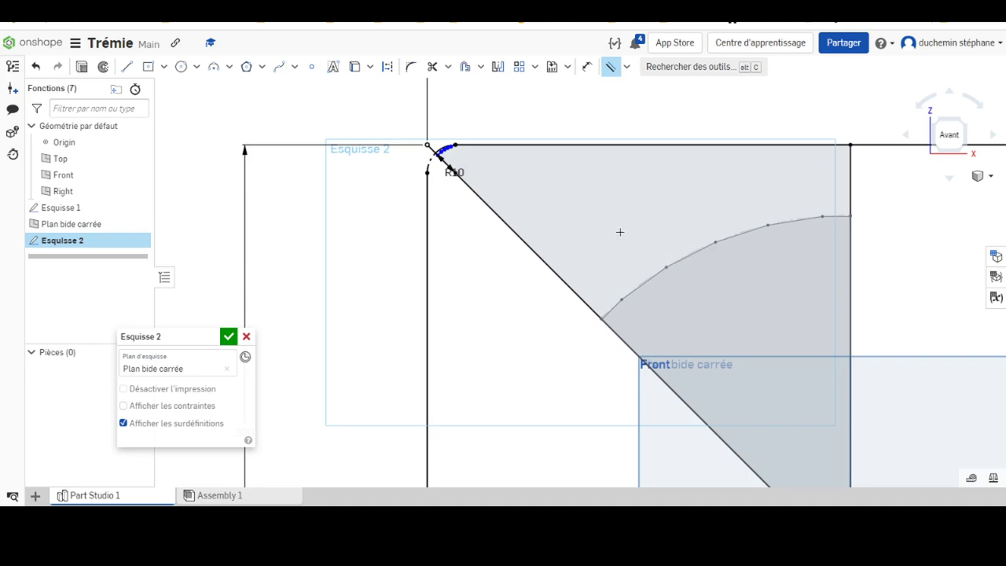
scroll(440, 153, up, 3)
scroll(393, 185, up, 2)
scroll(419, 336, up, 1)
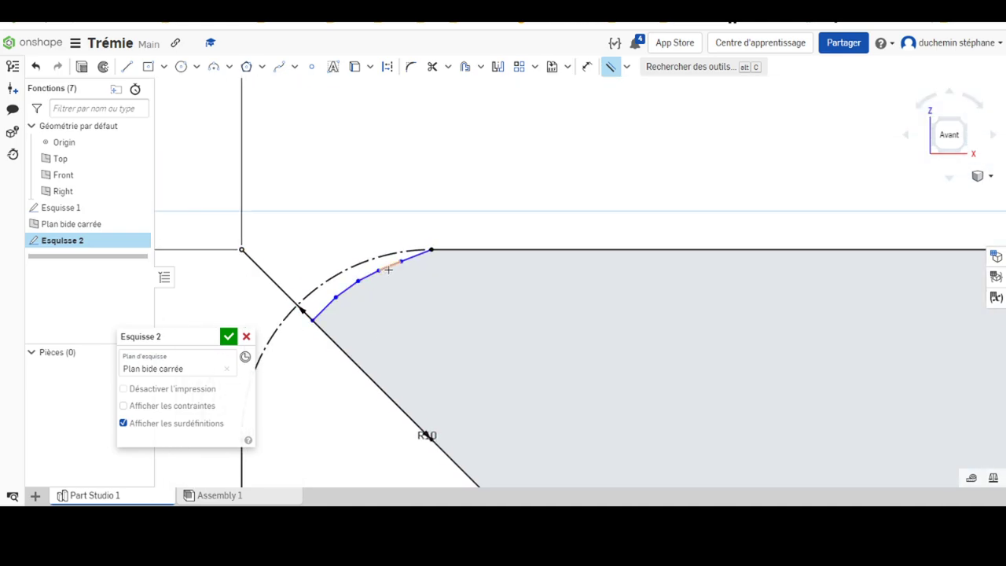
scroll(644, 378, down, 3)
mouse_move(862, 406)
middle_down()
mouse_move(692, 279)
mouse_move(510, 184)
middle_up()
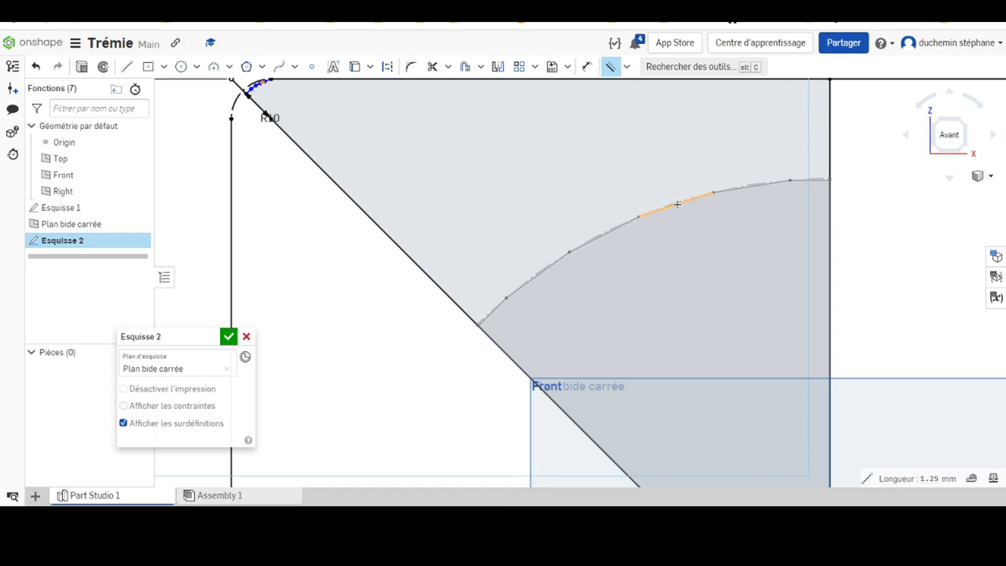
middle_drag(561, 146, 658, 269)
scroll(348, 188, up, 2)
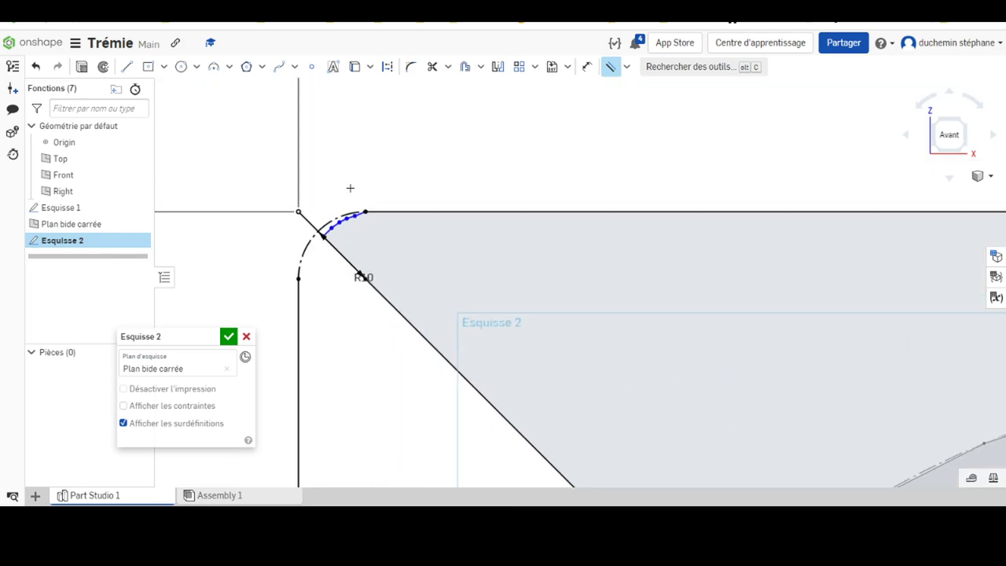
scroll(361, 205, up, 2)
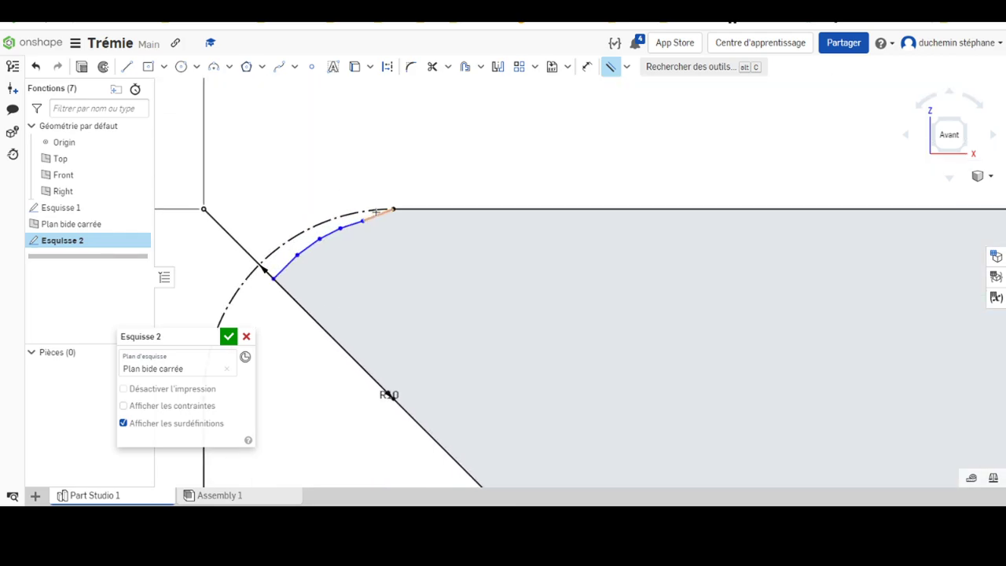
scroll(581, 280, down, 2)
scroll(738, 319, down, 2)
middle_drag(815, 337, 517, 171)
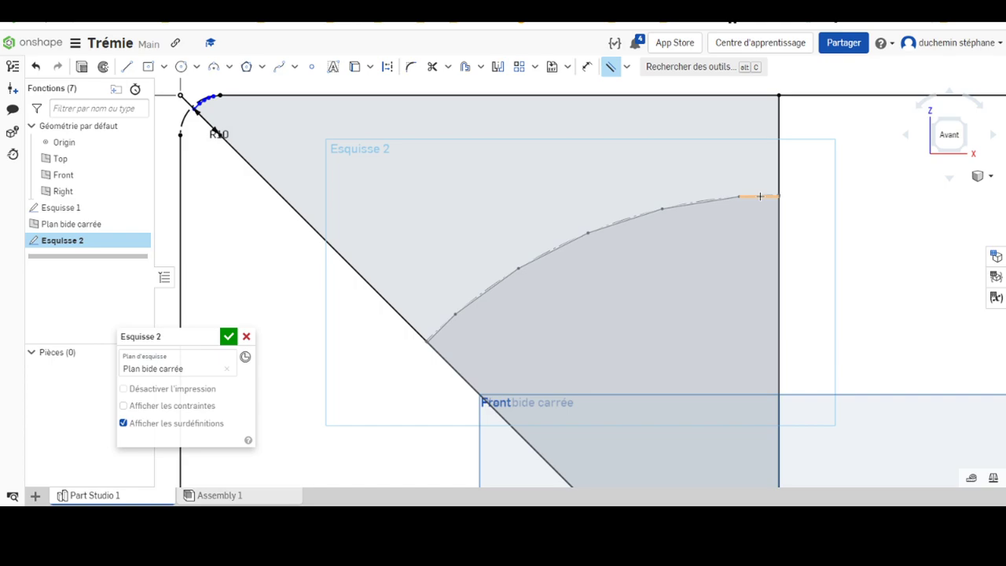
middle_drag(277, 133, 382, 206)
scroll(353, 198, up, 2)
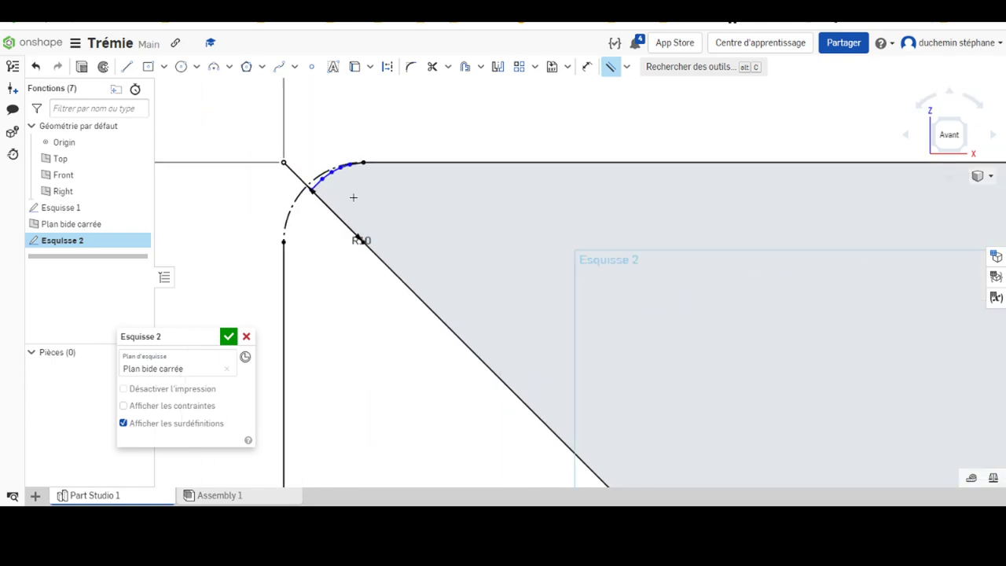
scroll(383, 166, up, 3)
scroll(383, 167, up, 2)
scroll(321, 168, up, 2)
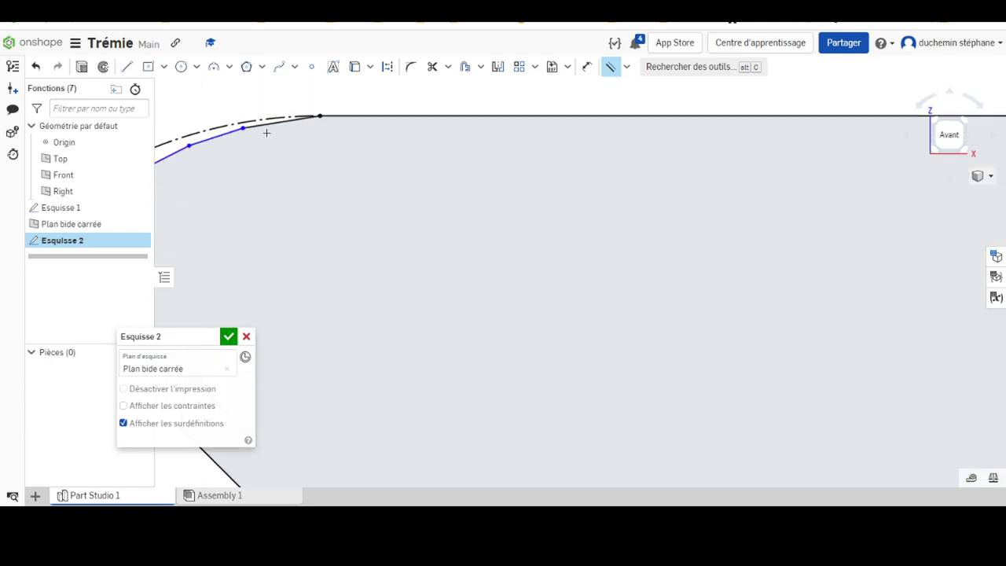
scroll(301, 156, down, 2)
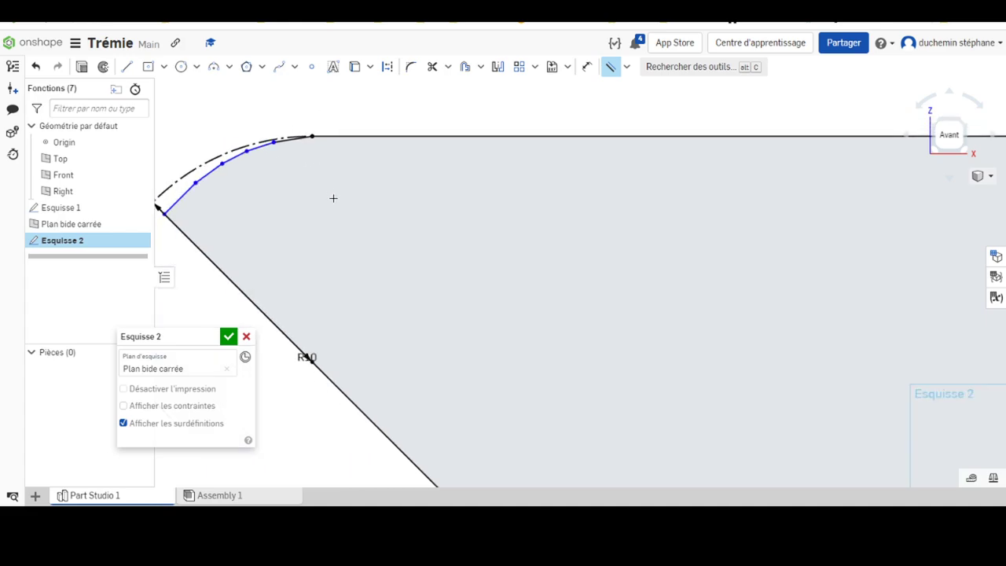
scroll(299, 260, down, 2)
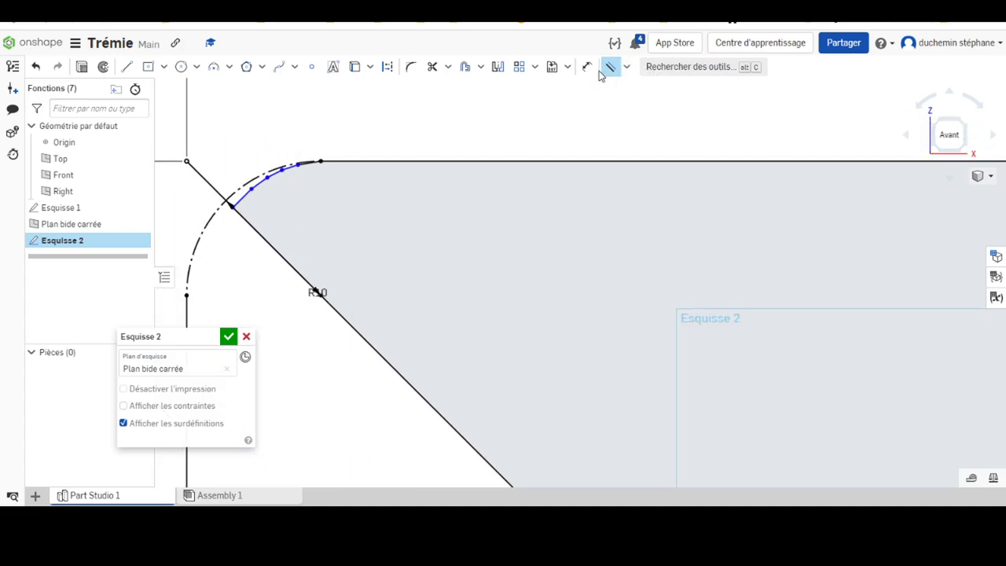
scroll(251, 181, down, 3)
Reshape the fillet-tracing polyline by dragging one of its vertices
scroll(247, 188, up, 2)
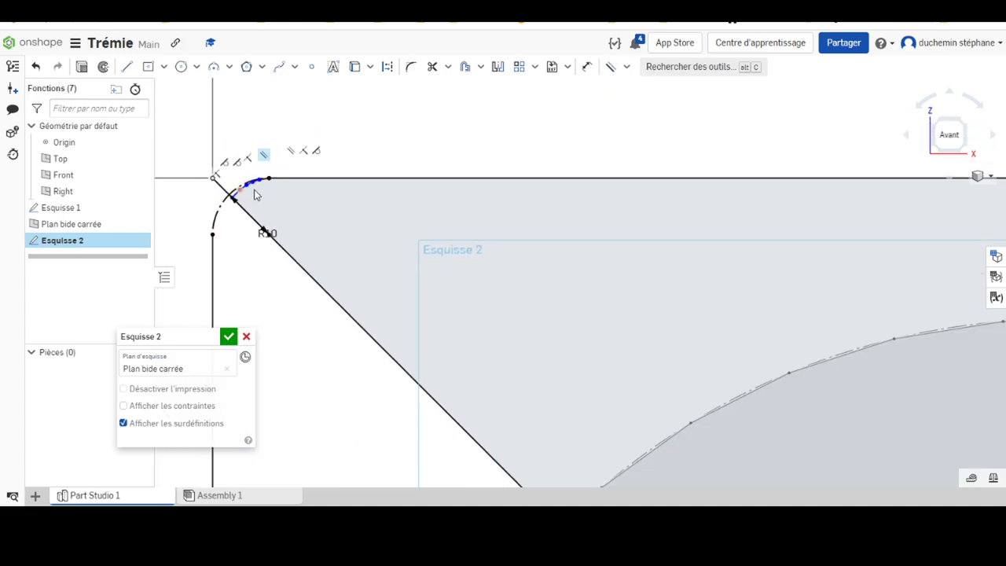
scroll(245, 196, up, 3)
middle_drag(245, 195, 541, 198)
scroll(541, 197, up, 3)
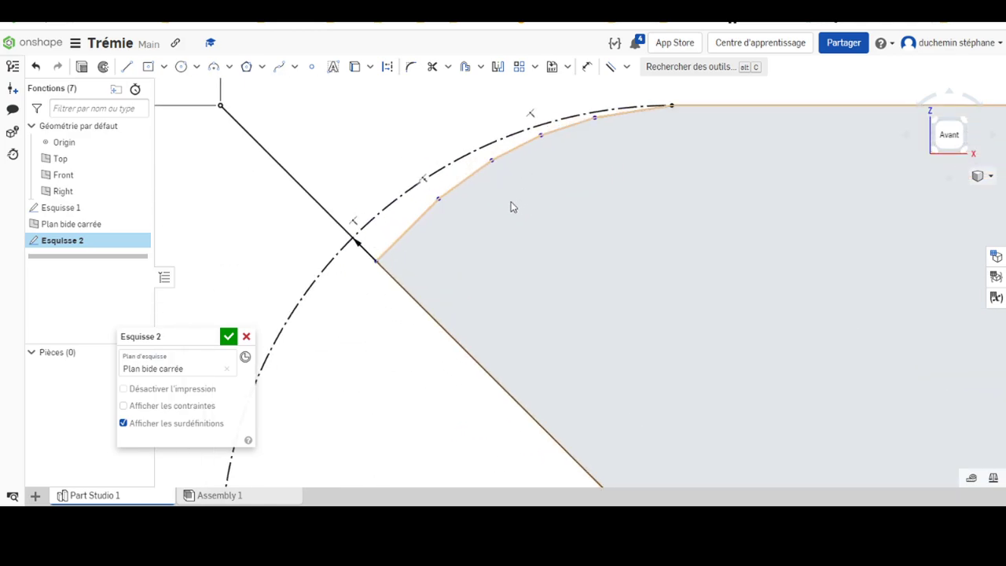
click(444, 198)
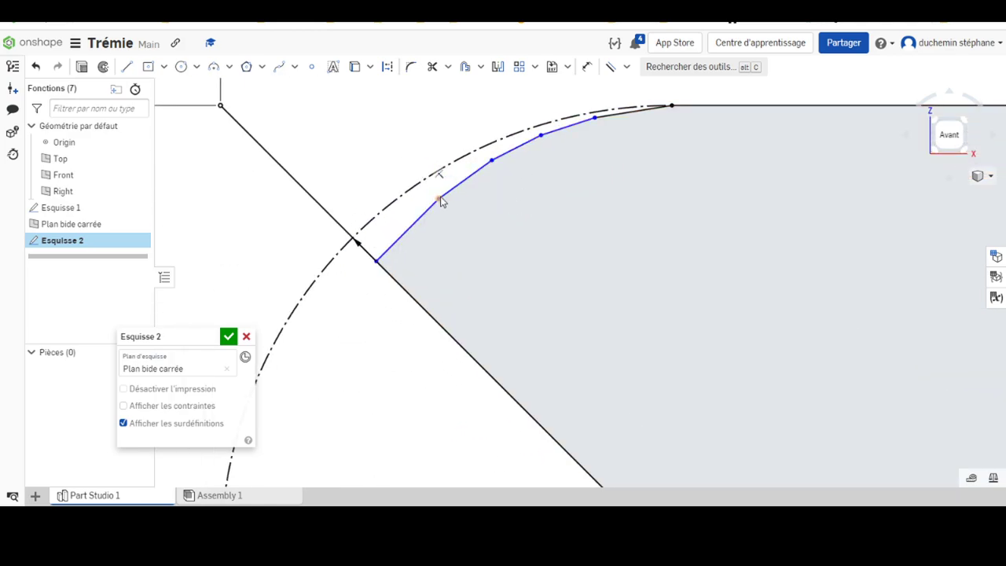
drag(441, 199, 410, 220)
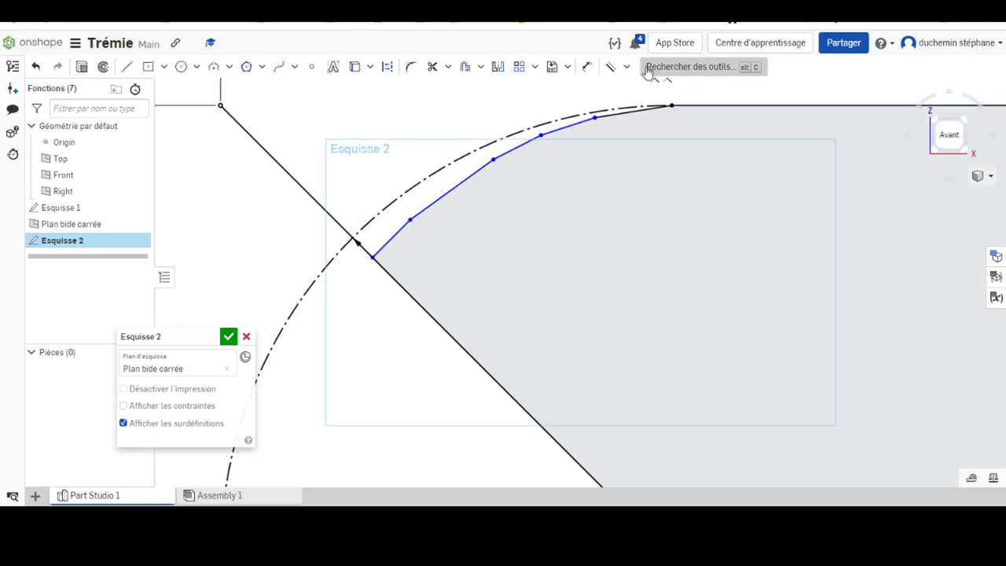
Apply equal length to the fillet segments and delete the surplus short ones
click(627, 66)
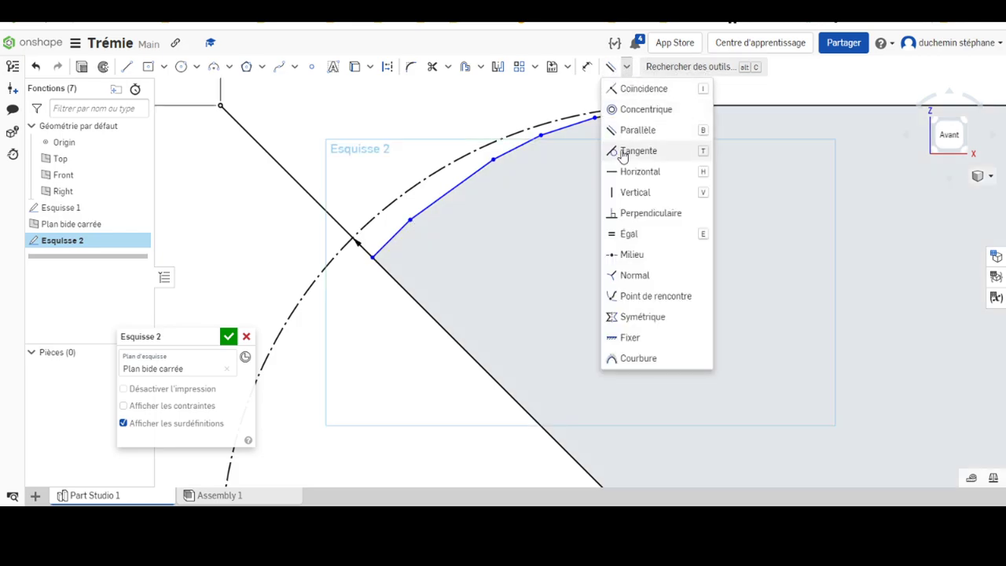
click(629, 233)
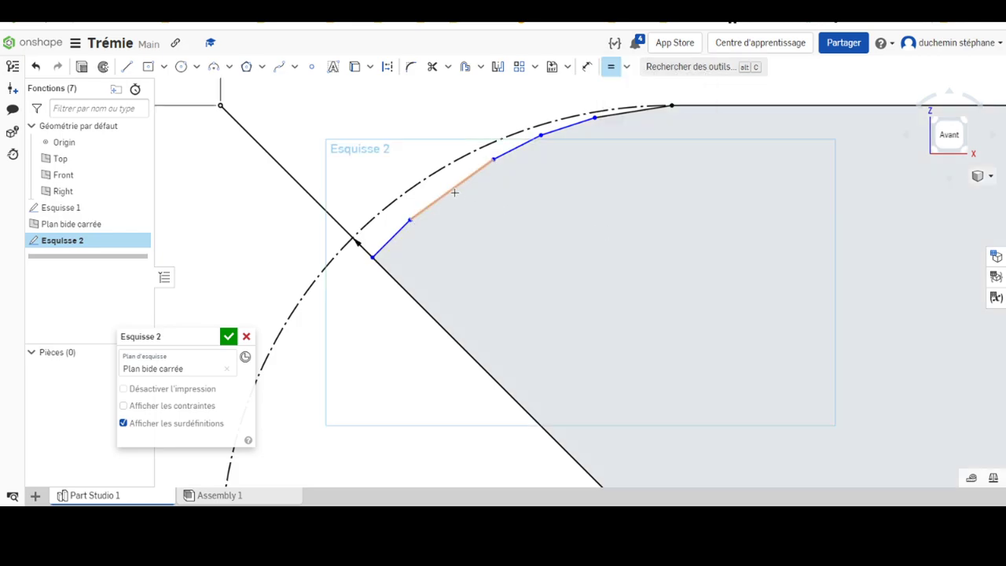
click(575, 124)
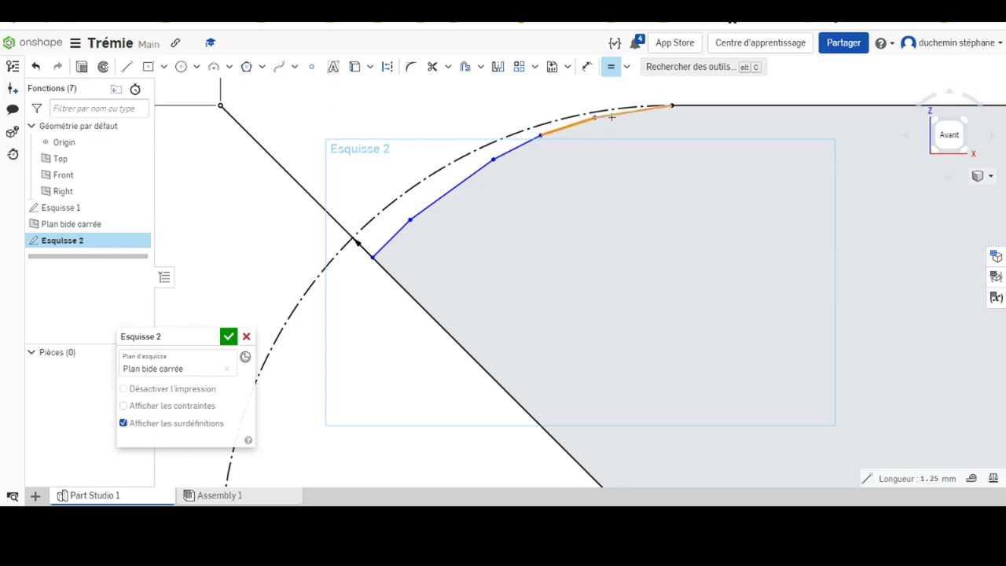
key(Delete)
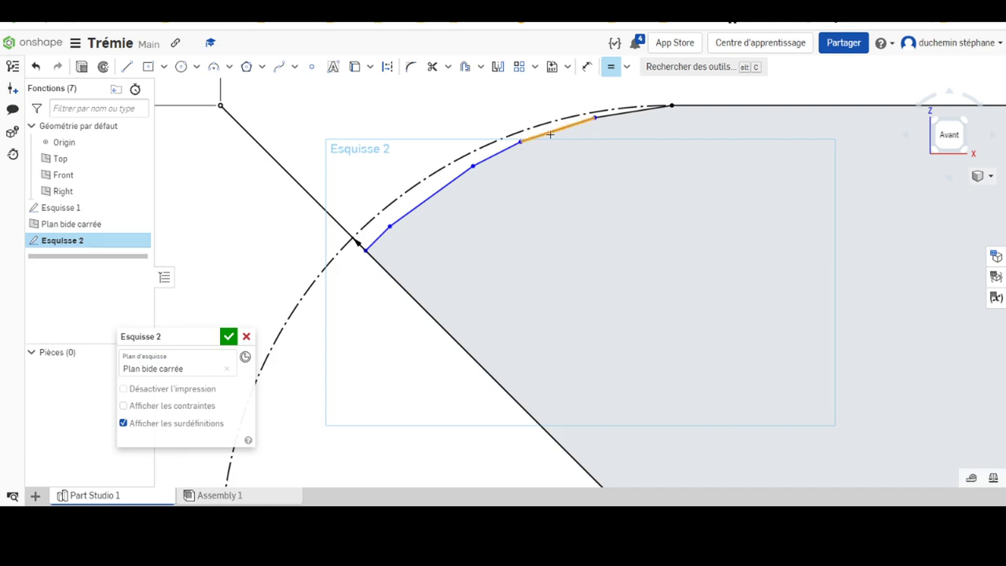
click(550, 134)
key(Delete)
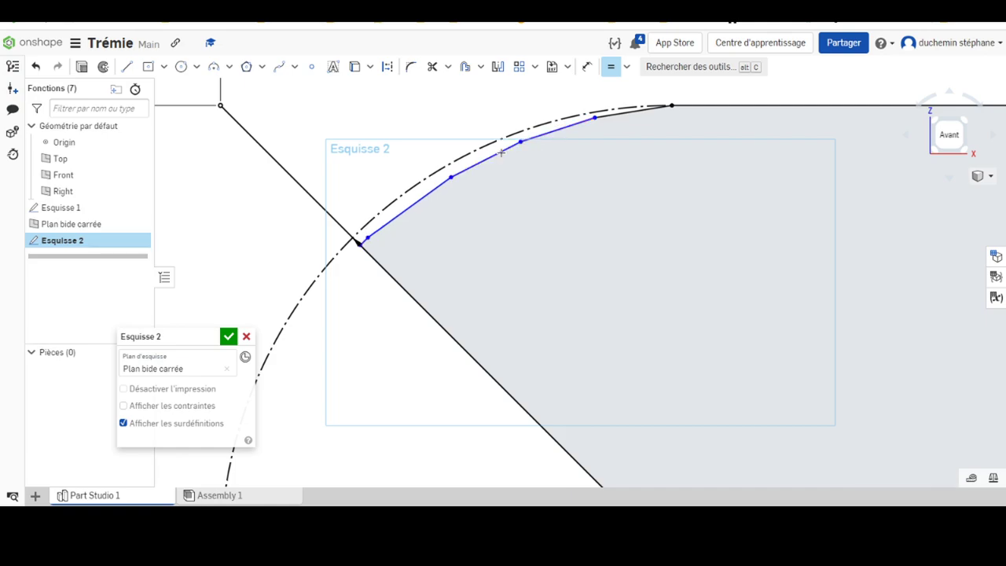
click(475, 167)
click(426, 192)
key(Delete)
click(609, 66)
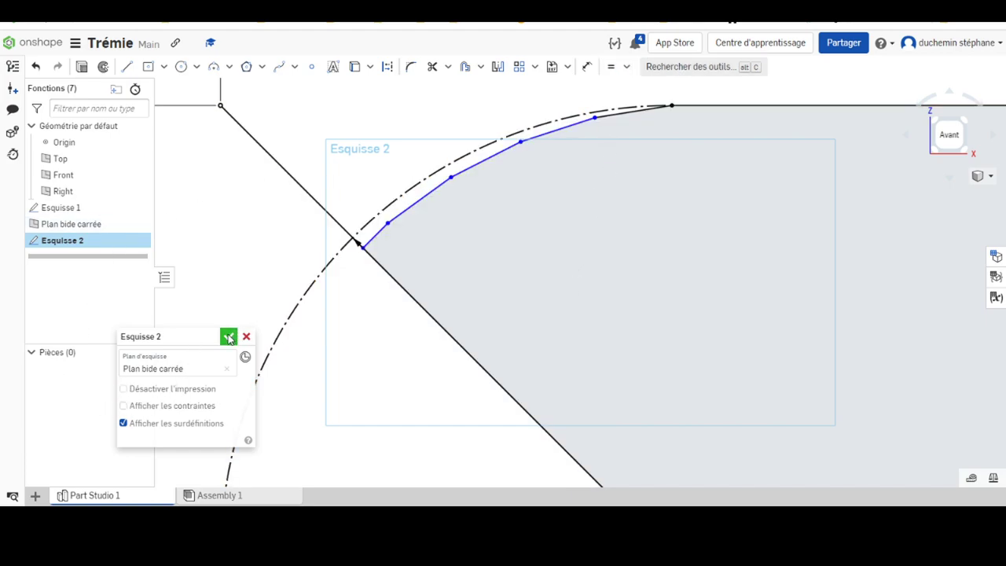
Close Esquisse 2 and orbit the view to see the wedge and corner triangle together in 3-D
click(229, 337)
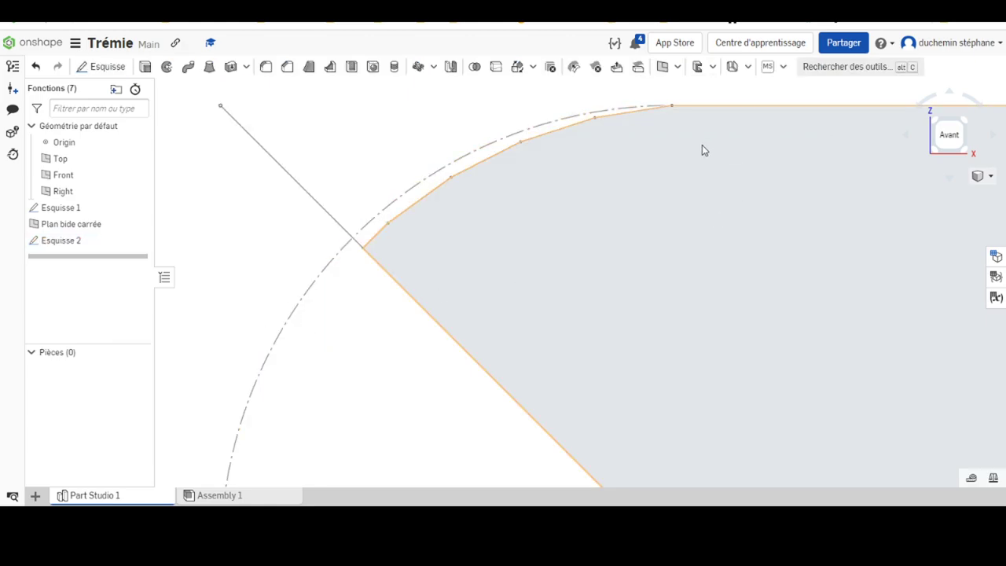
scroll(703, 146, down, 3)
middle_drag(930, 285, 483, 166)
scroll(487, 169, down, 3)
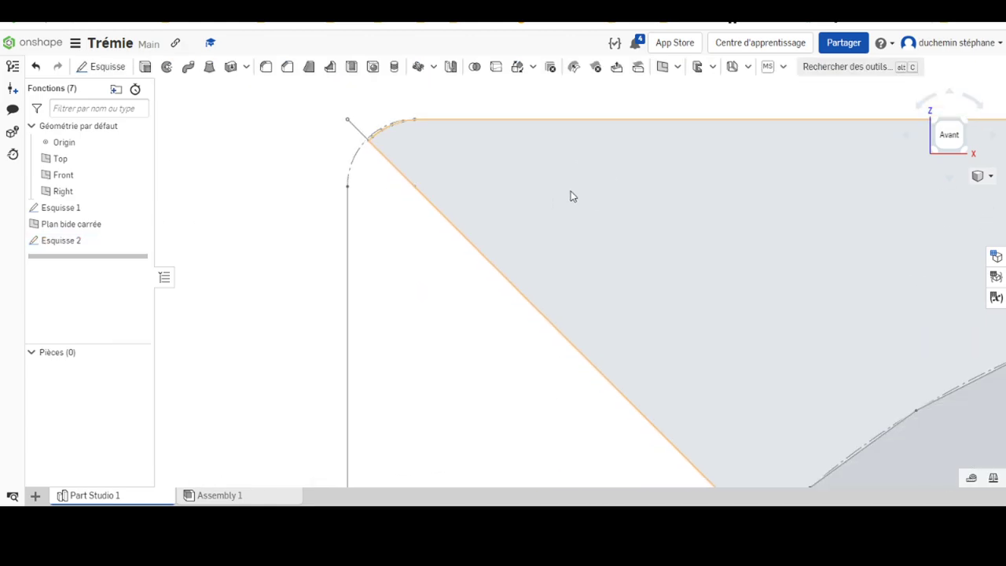
scroll(601, 228, down, 2)
mouse_move(631, 260)
middle_down()
mouse_move(617, 176)
mouse_move(437, 202)
middle_up()
mouse_move(438, 202)
right_down()
mouse_move(451, 182)
mouse_move(482, 234)
mouse_move(476, 265)
mouse_move(491, 251)
mouse_move(483, 267)
right_up()
scroll(487, 219, up, 1)
scroll(469, 207, down, 4)
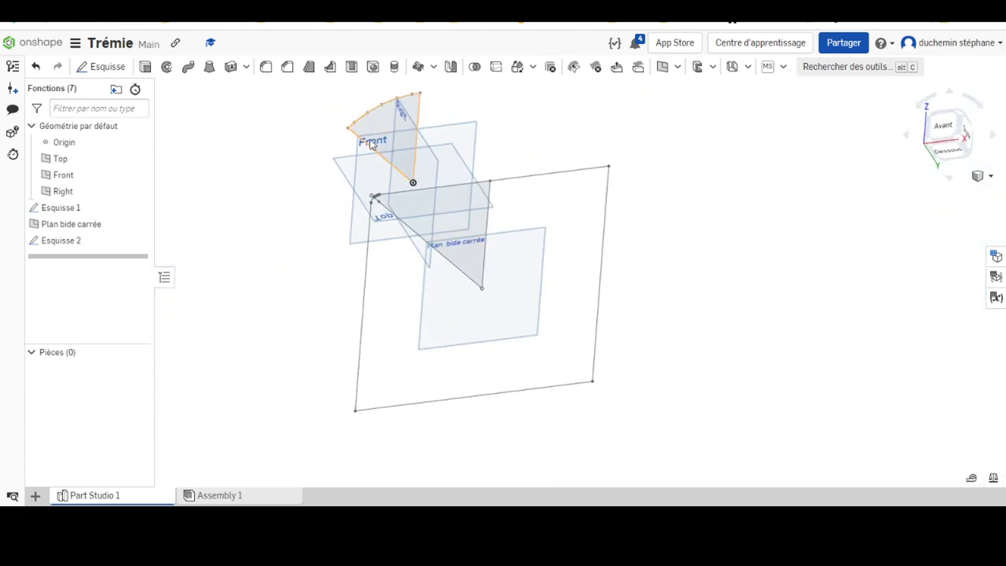
click(747, 67)
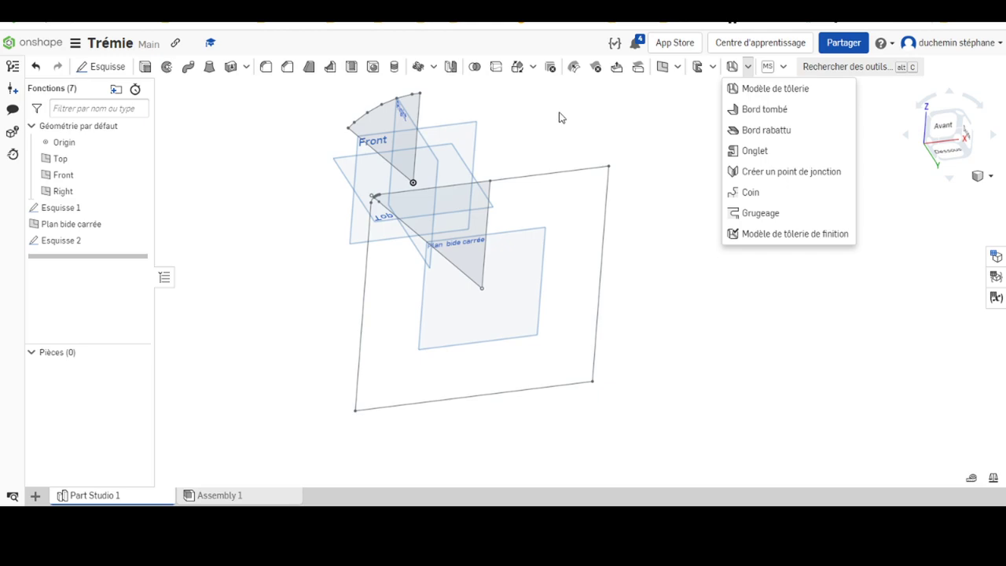
key(Right)
key(Right)
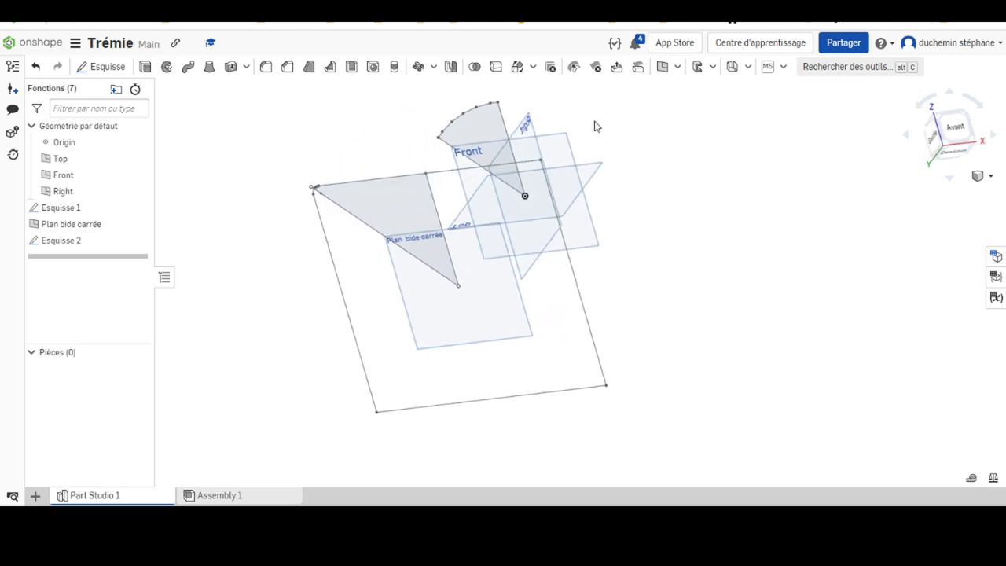
key(Down)
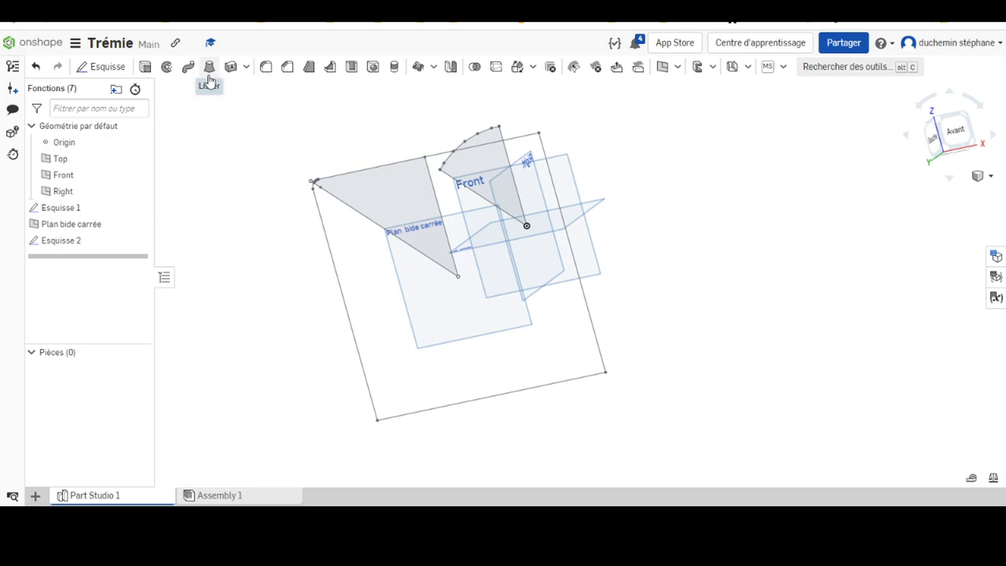
Loft between the Esquisse 2 and Esquisse 1 faces to create Part 1, then orbit around it
click(209, 68)
click(369, 198)
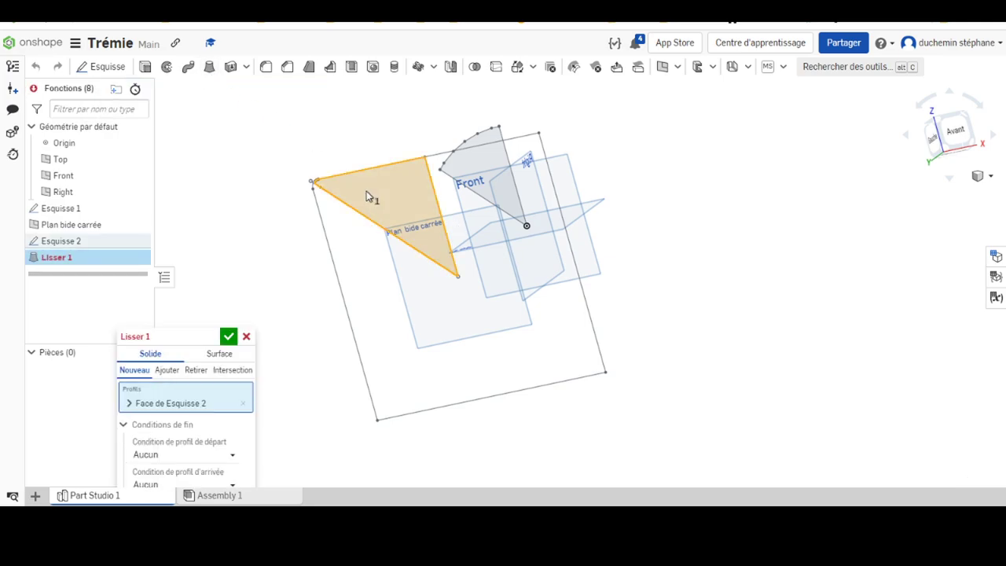
click(463, 163)
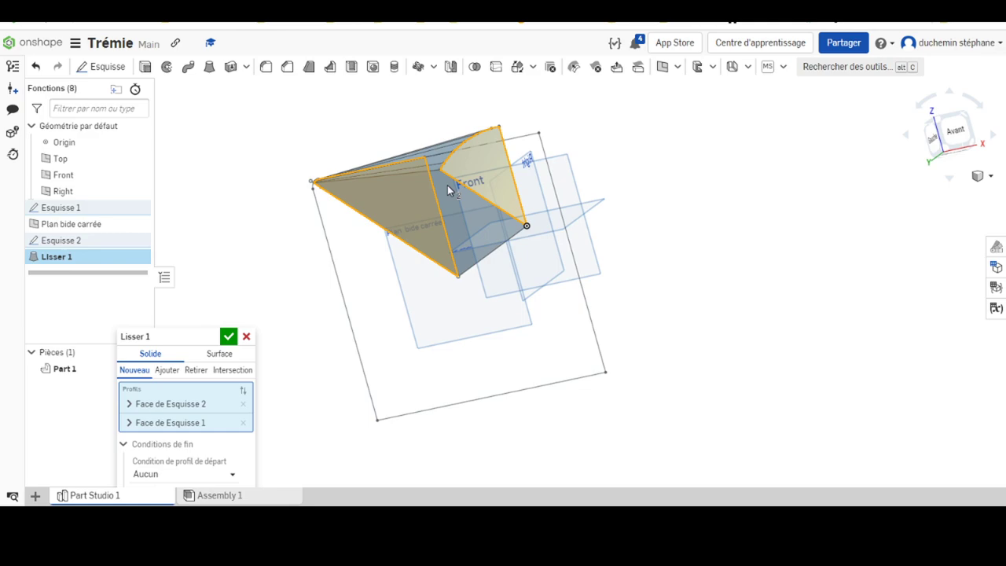
right_drag(491, 177, 494, 191)
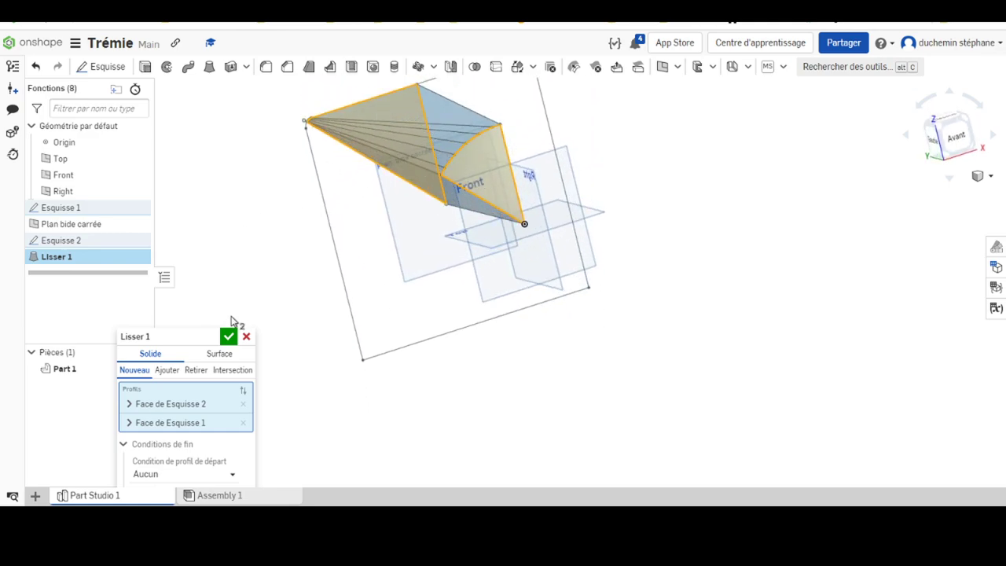
click(228, 338)
mouse_move(404, 263)
right_down()
mouse_move(482, 269)
mouse_move(458, 154)
right_up()
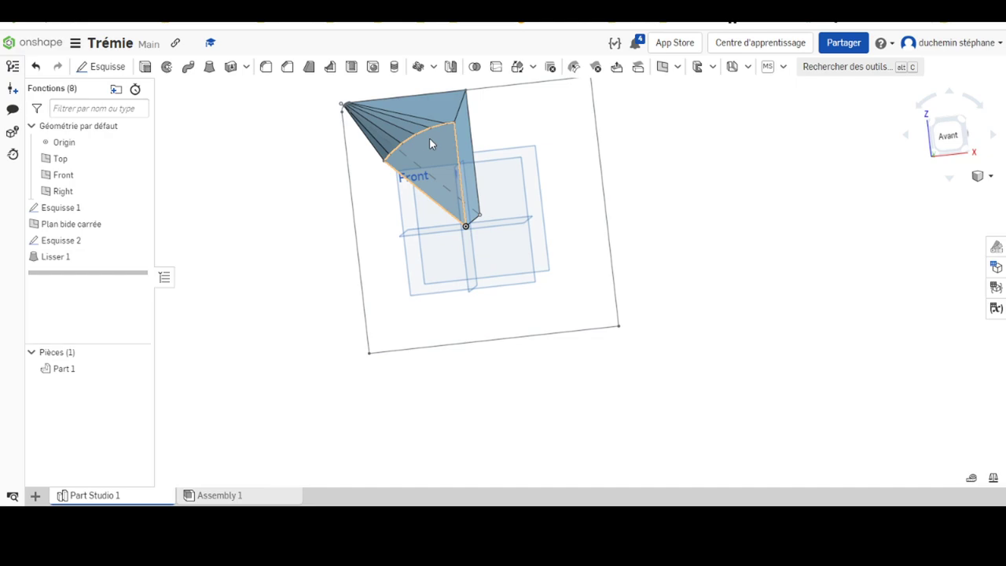
mouse_move(346, 203)
right_down()
mouse_move(422, 149)
mouse_move(366, 195)
right_up()
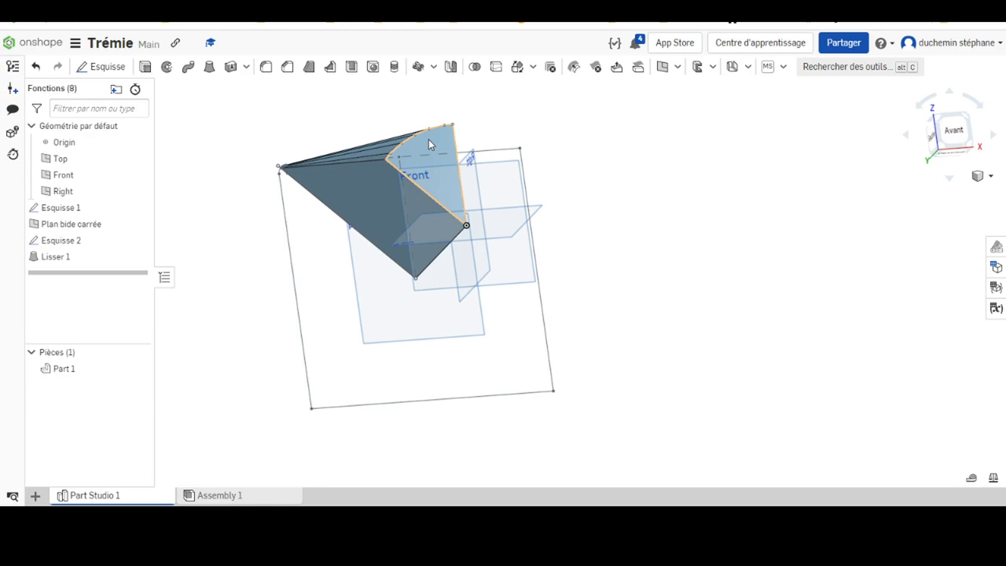
mouse_move(377, 202)
right_down()
mouse_move(372, 187)
mouse_move(372, 204)
right_up()
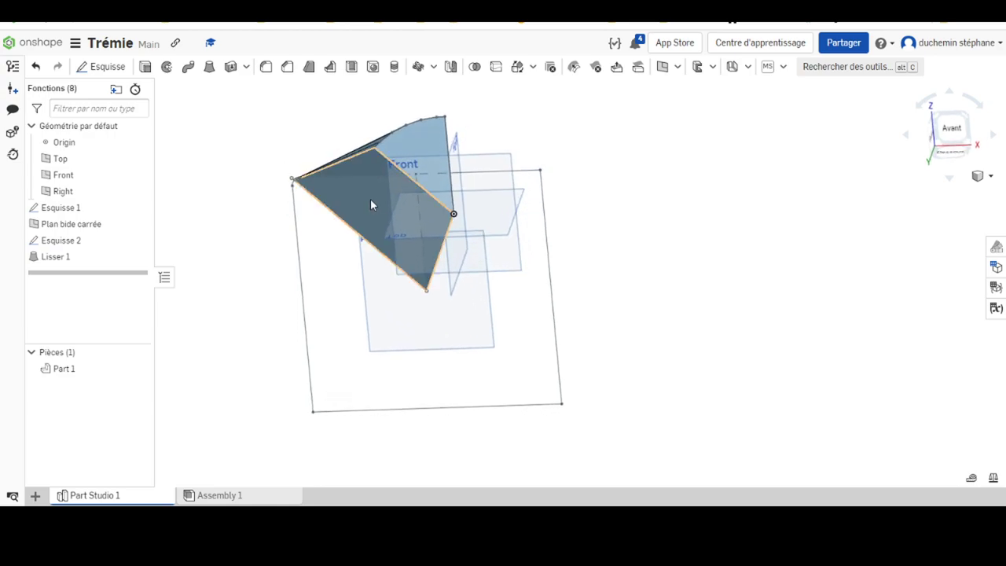
Mirror Part 1 across a Lisser 1 loft face, creating Miroir 1
click(453, 67)
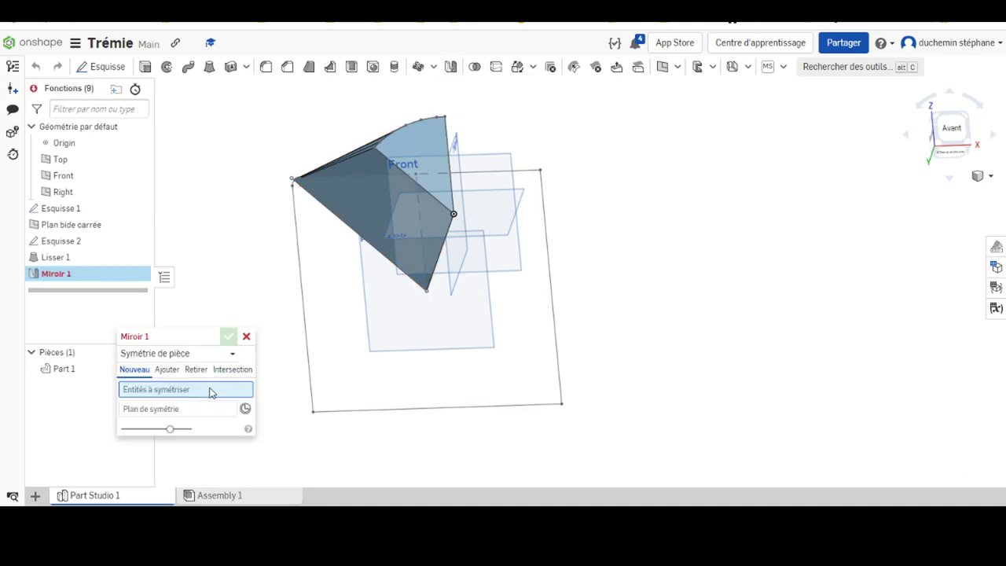
click(416, 139)
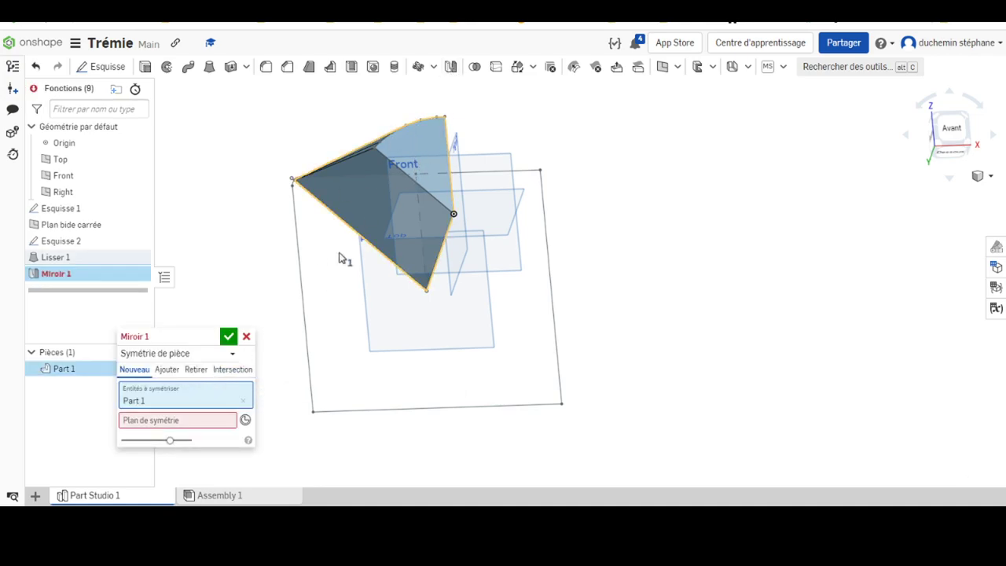
click(174, 422)
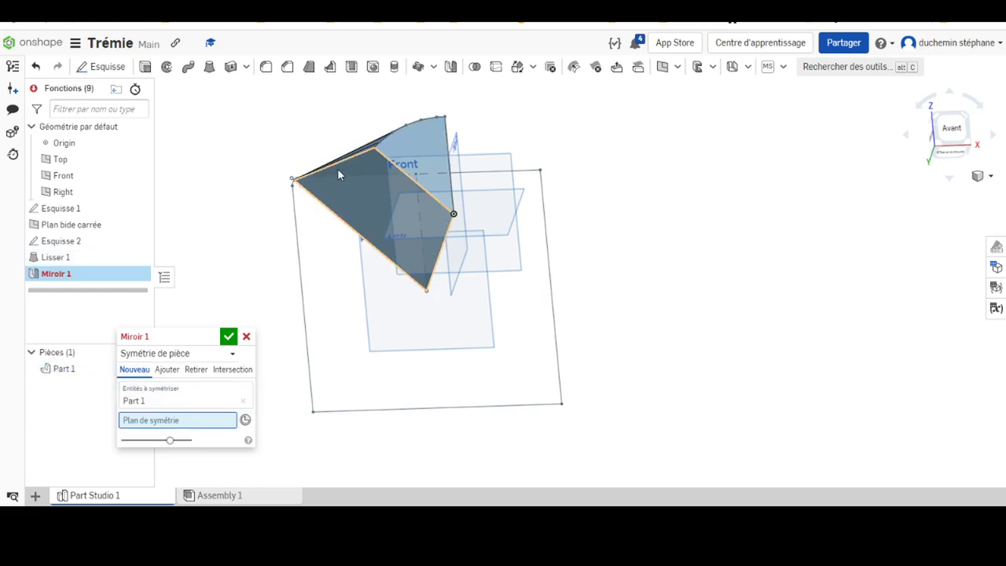
click(355, 183)
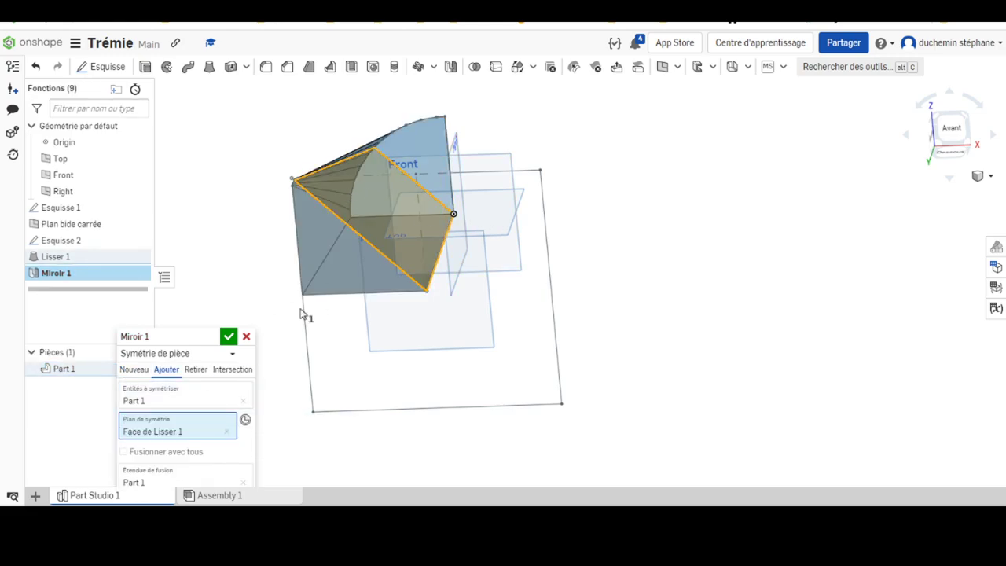
click(228, 336)
Zoom, pan and orbit to inspect the merged quarter-hopper piece from above and below
mouse_move(348, 209)
right_down()
mouse_move(379, 232)
mouse_move(403, 220)
right_up()
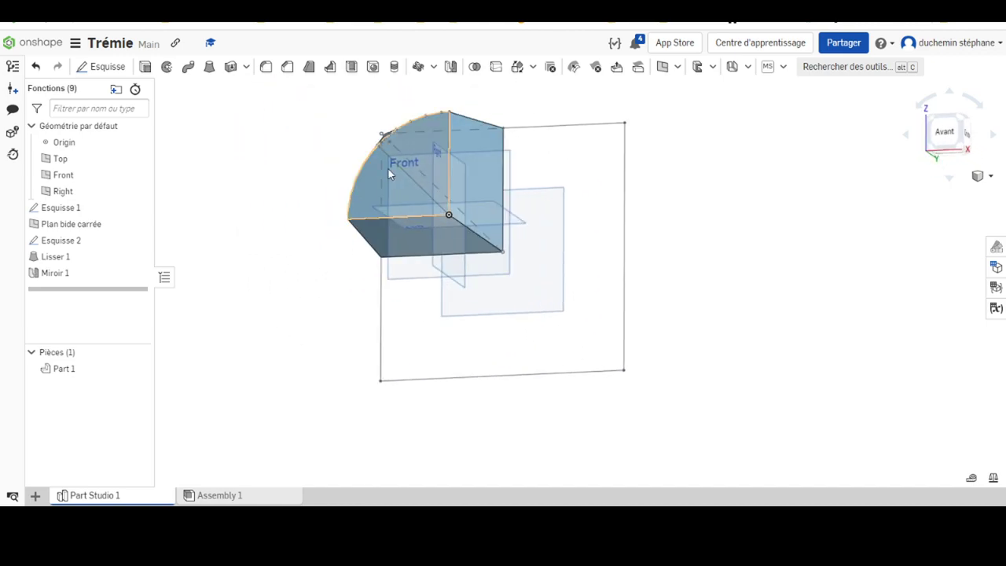
scroll(388, 167, up, 3)
scroll(350, 151, up, 3)
mouse_move(383, 155)
right_down()
mouse_move(415, 188)
mouse_move(404, 169)
right_up()
scroll(393, 153, down, 3)
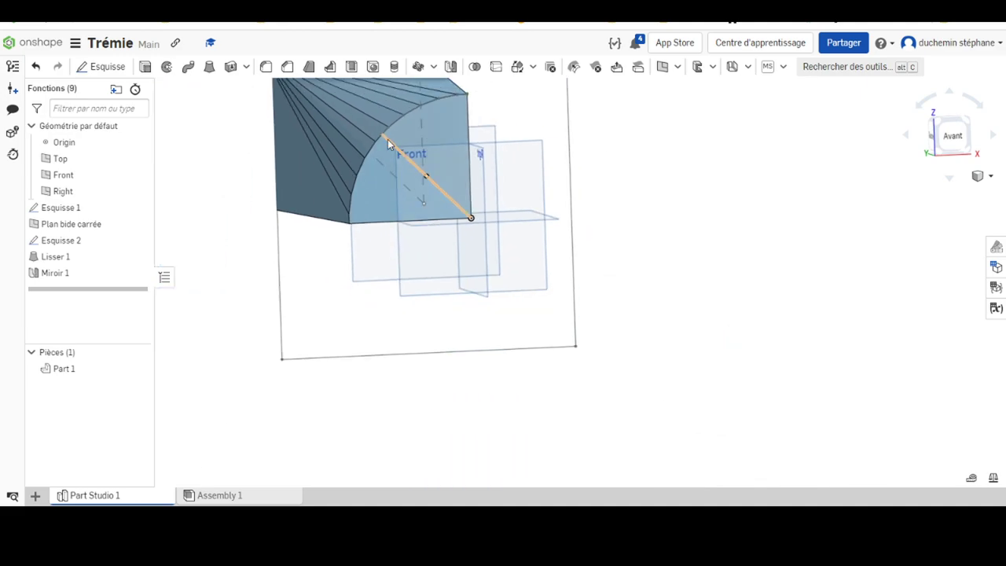
scroll(379, 129, up, 2)
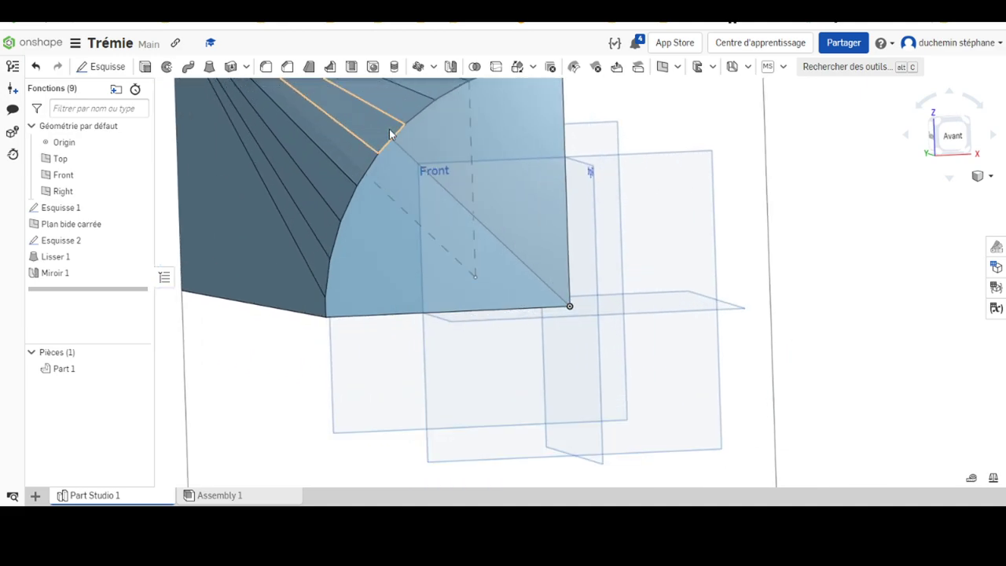
middle_drag(407, 114, 411, 236)
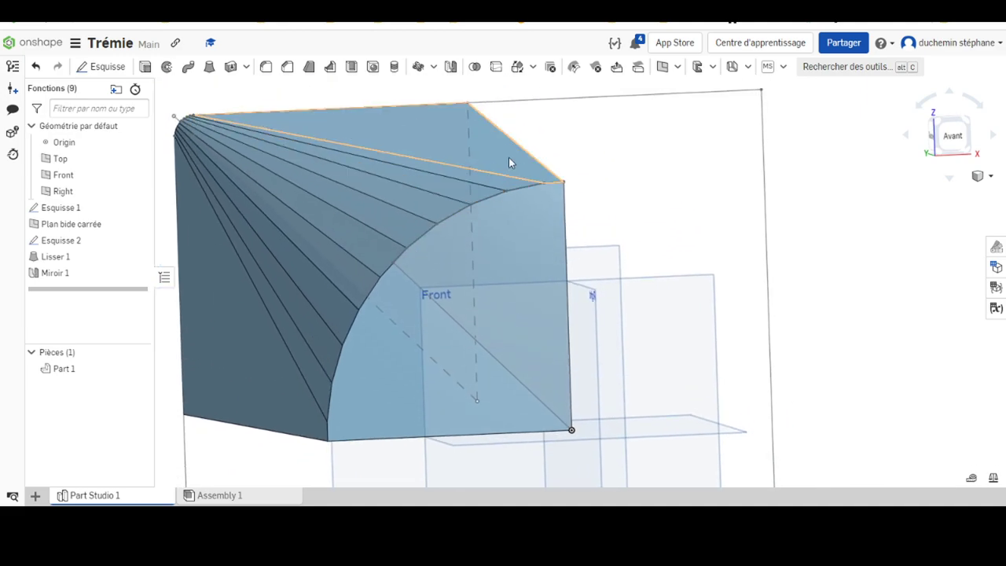
middle_drag(478, 290, 448, 214)
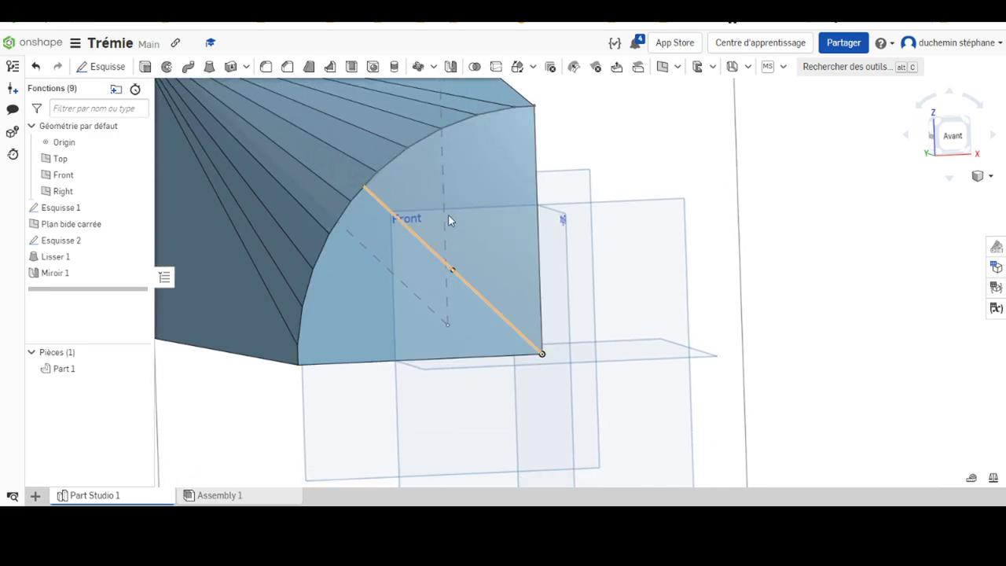
scroll(448, 215, down, 3)
scroll(491, 240, down, 3)
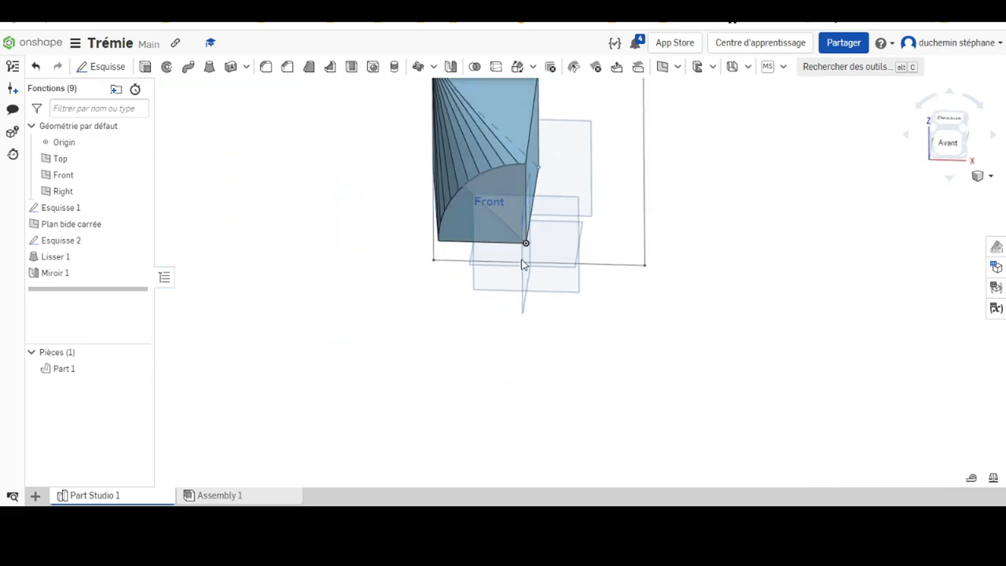
right_drag(522, 264, 526, 227)
mouse_move(574, 164)
right_down()
mouse_move(471, 207)
mouse_move(412, 198)
right_up()
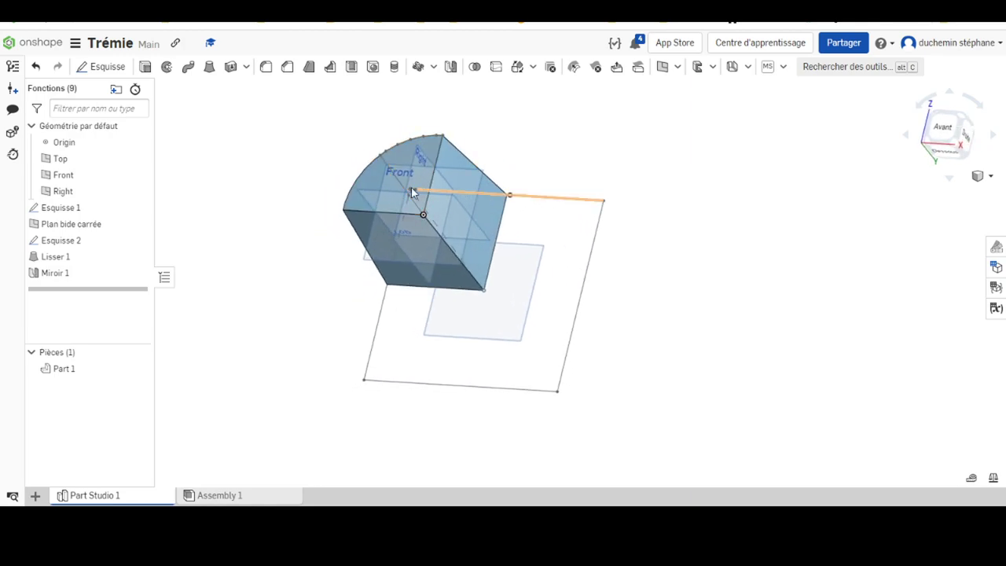
Start a circular pattern of Part 1 about the Lisser 1 loft edge
click(433, 66)
click(437, 111)
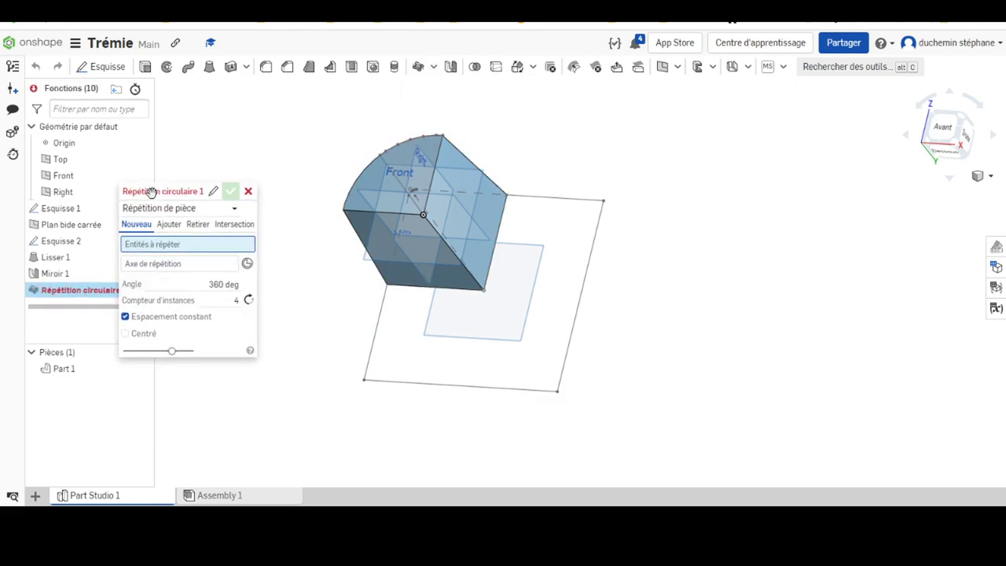
click(373, 177)
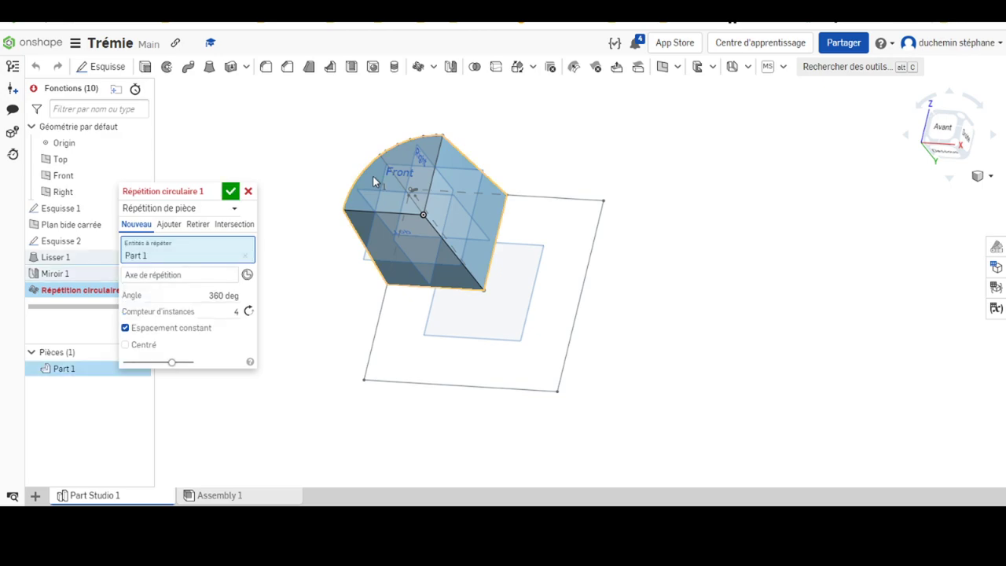
click(152, 281)
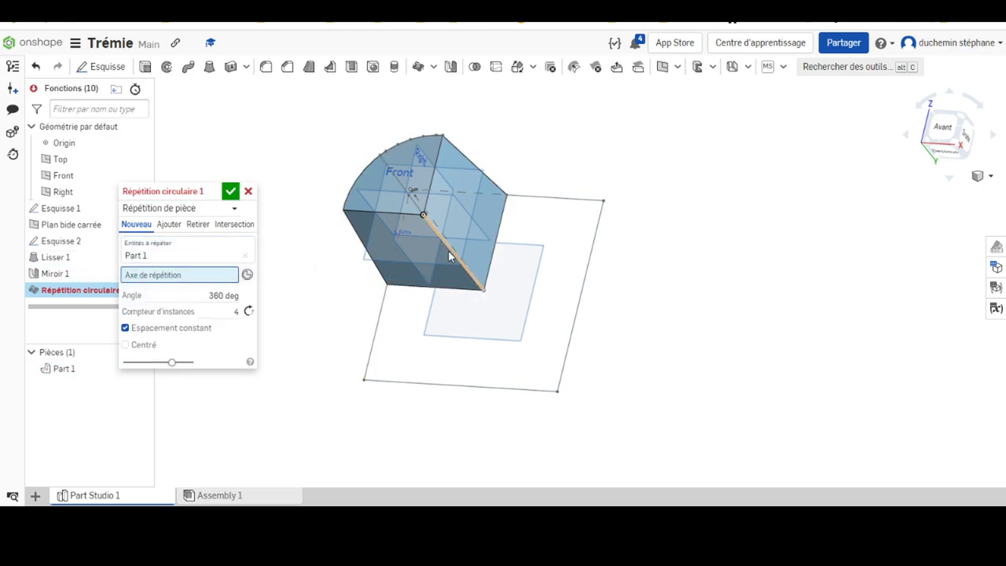
click(464, 270)
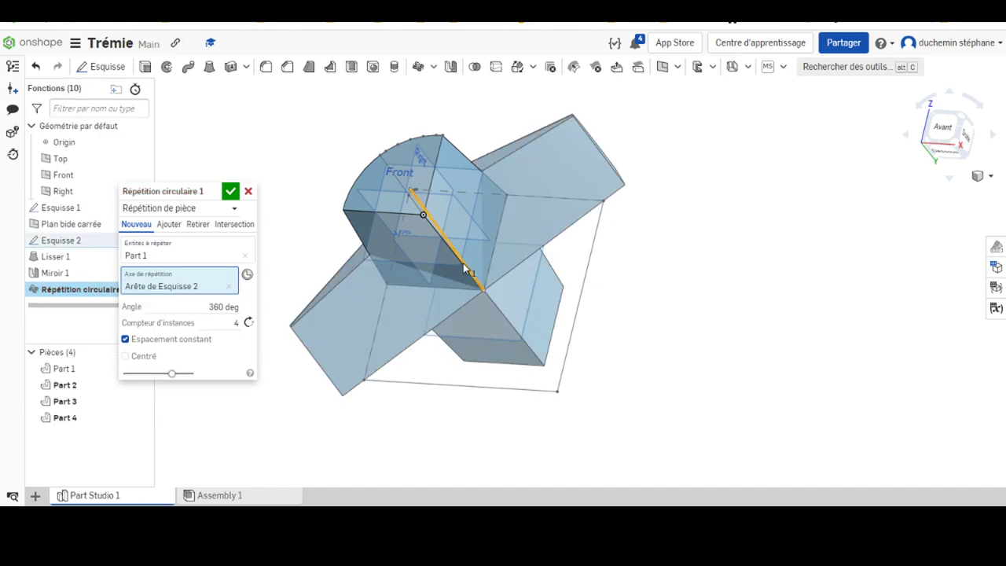
right_drag(446, 263, 381, 238)
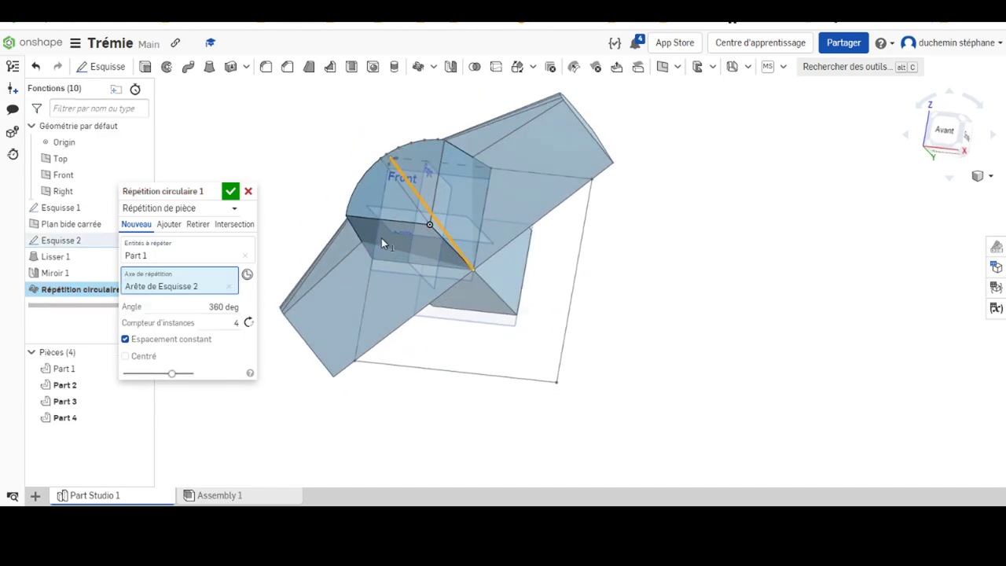
click(229, 287)
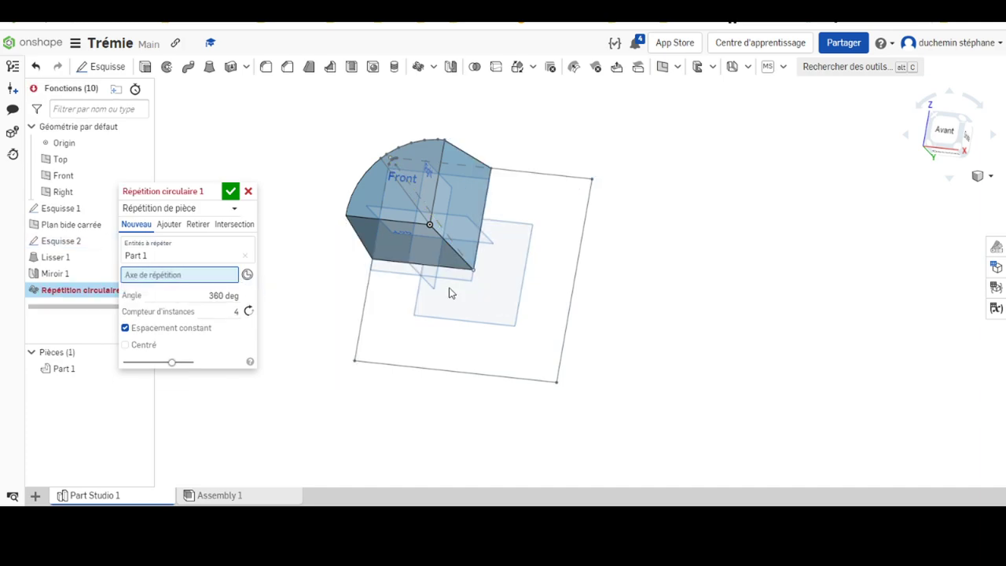
click(452, 253)
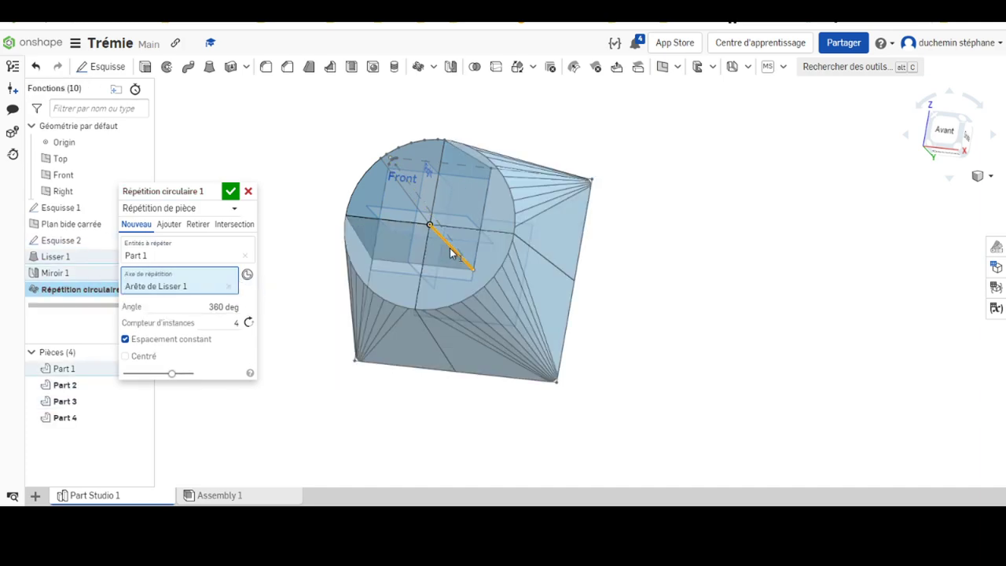
mouse_move(395, 312)
right_down()
mouse_move(406, 275)
mouse_move(394, 309)
right_up()
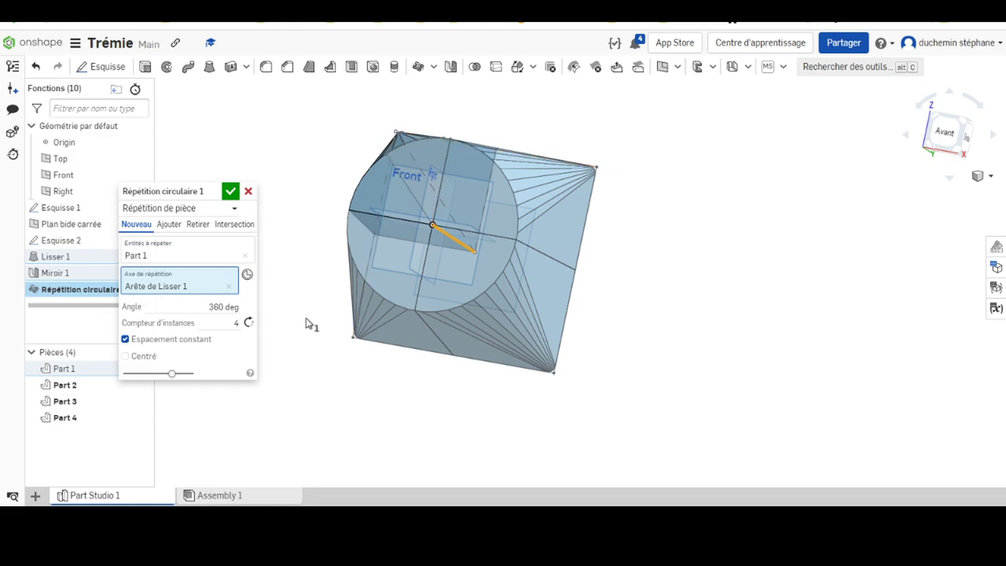
Set the pattern to 2 instances at 90°, flipped, merged with Ajouter, and confirm
click(239, 323)
double_click(238, 324)
text(2)
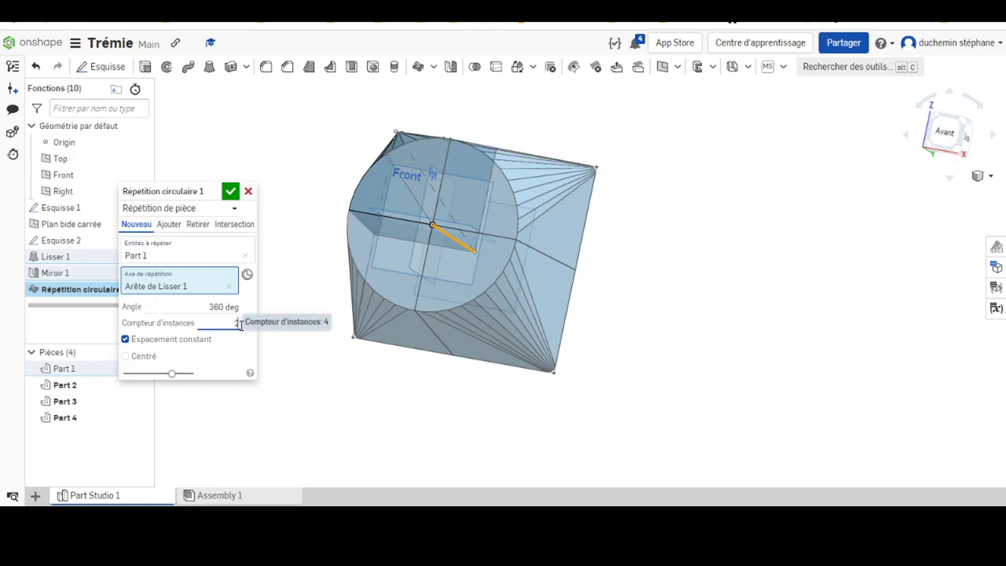
click(234, 306)
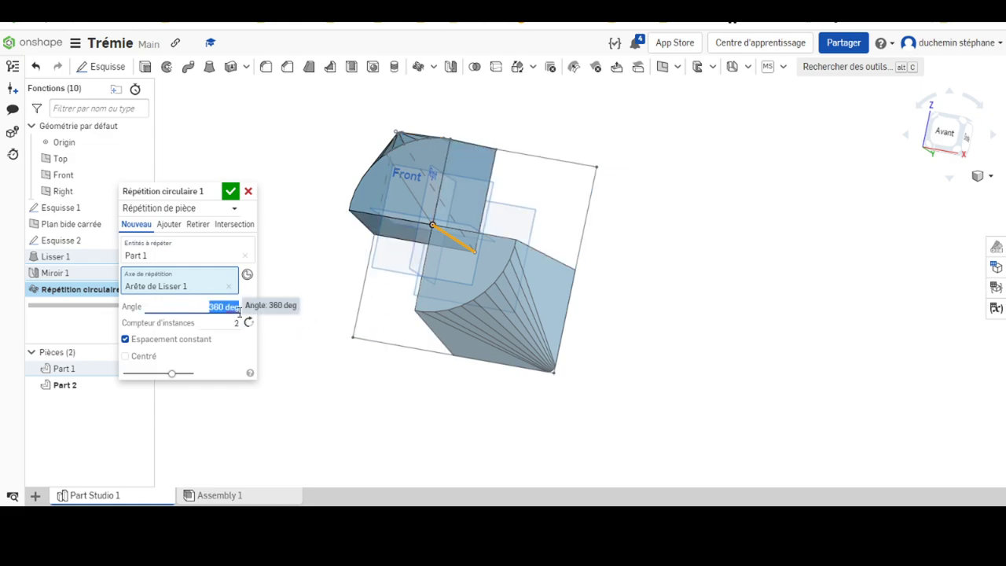
text(90)
key(Return)
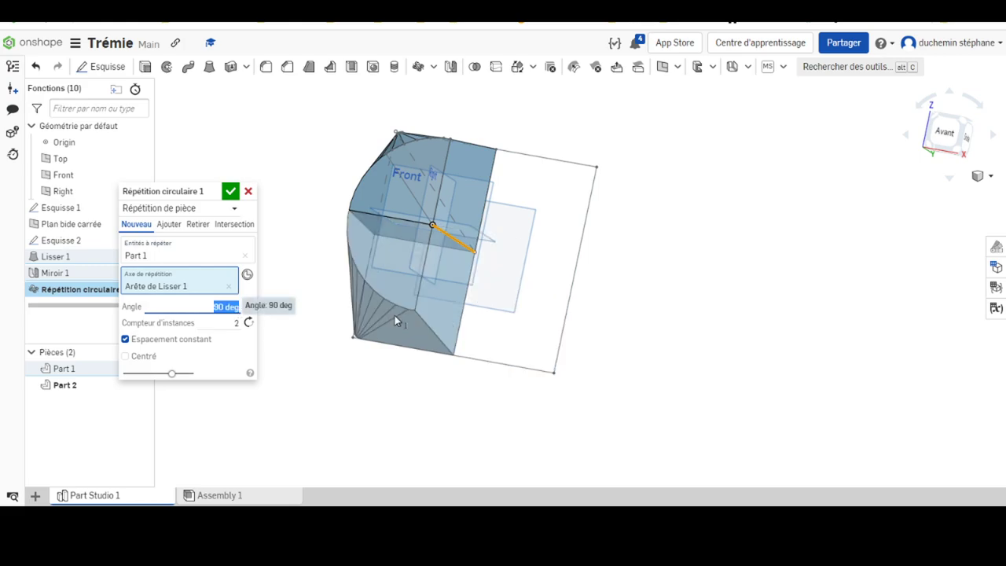
click(249, 323)
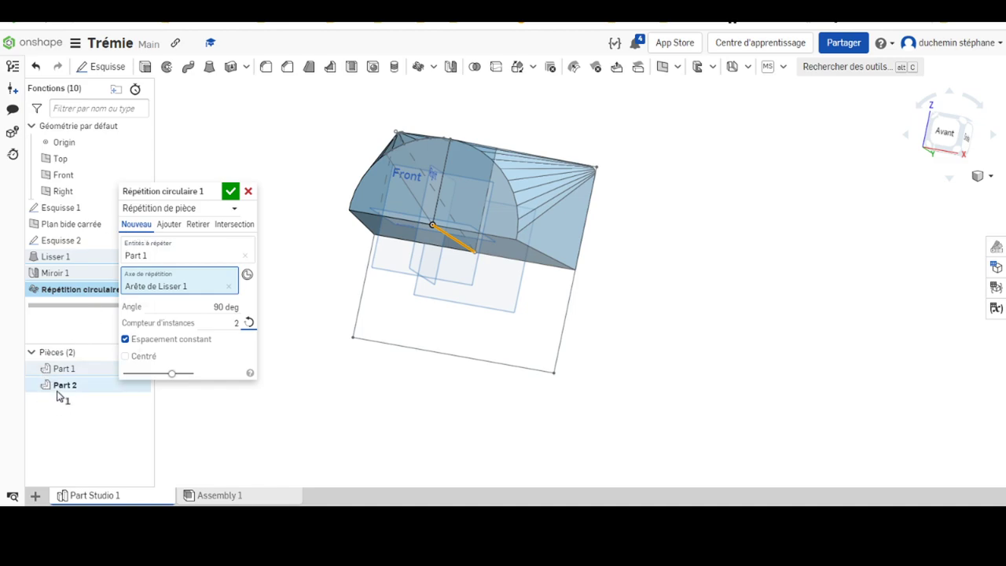
click(169, 225)
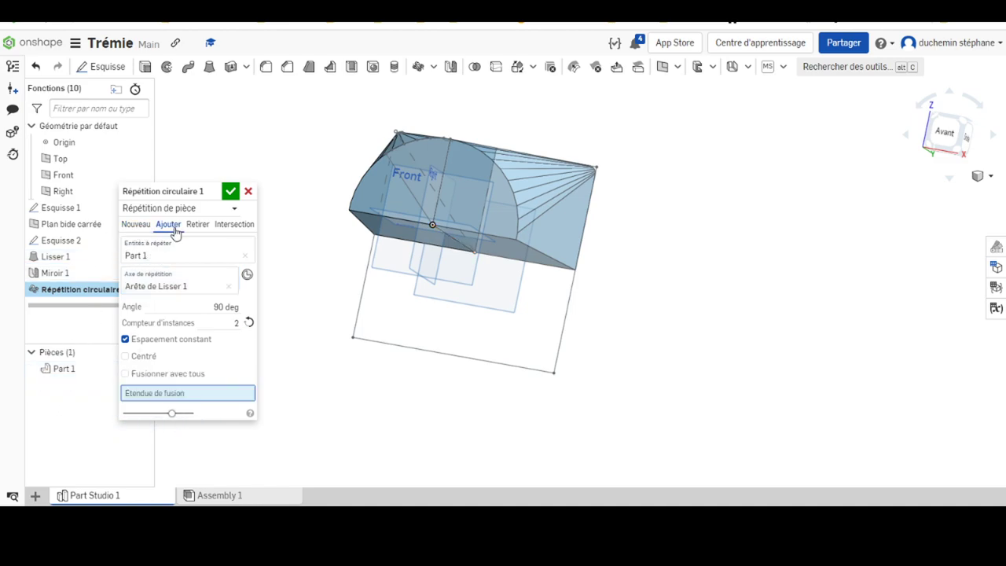
click(230, 191)
Hide the Right, Front and Top planes, Esquisse 1, Esquisse 2 and Plan bide carrée
right_drag(525, 334, 521, 294)
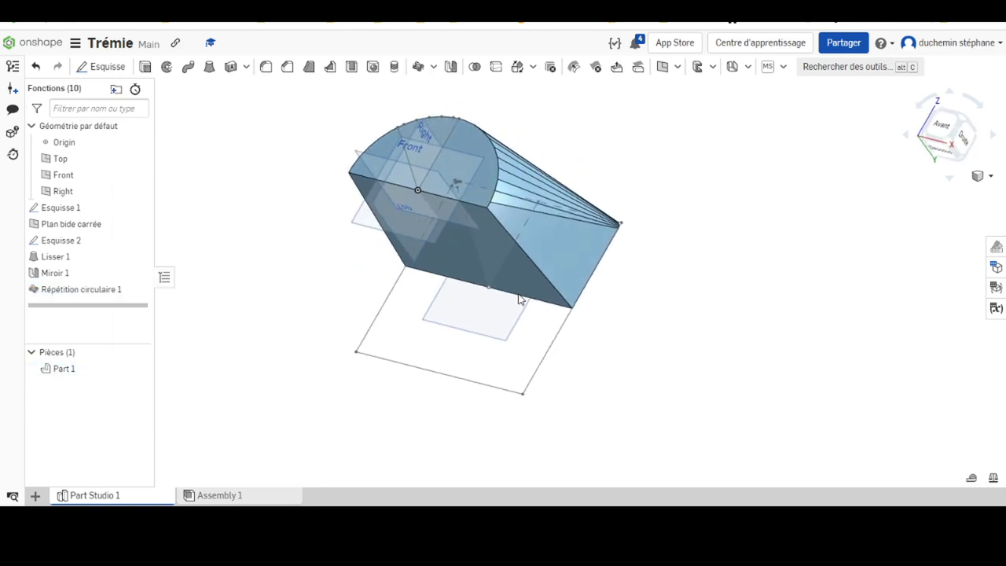
click(137, 191)
click(138, 174)
click(138, 159)
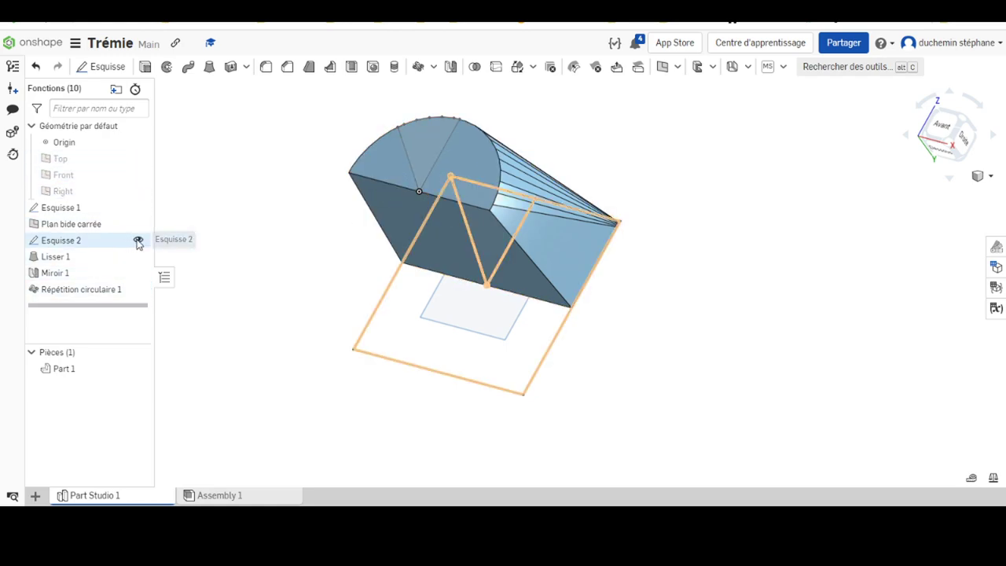
click(138, 240)
click(138, 208)
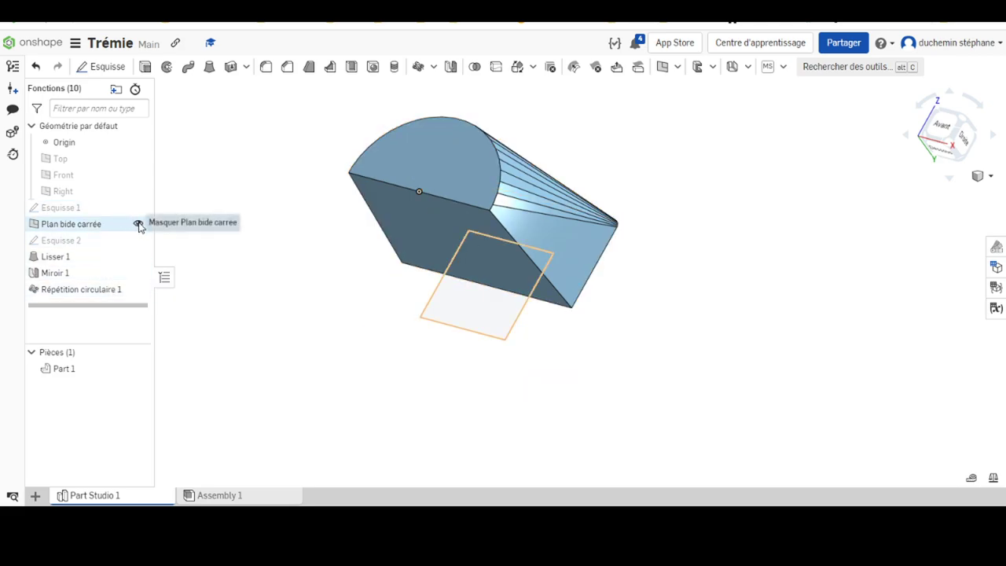
click(136, 225)
Orbit to view the solid hopper's underside and start a sheet metal model
right_drag(364, 337, 378, 312)
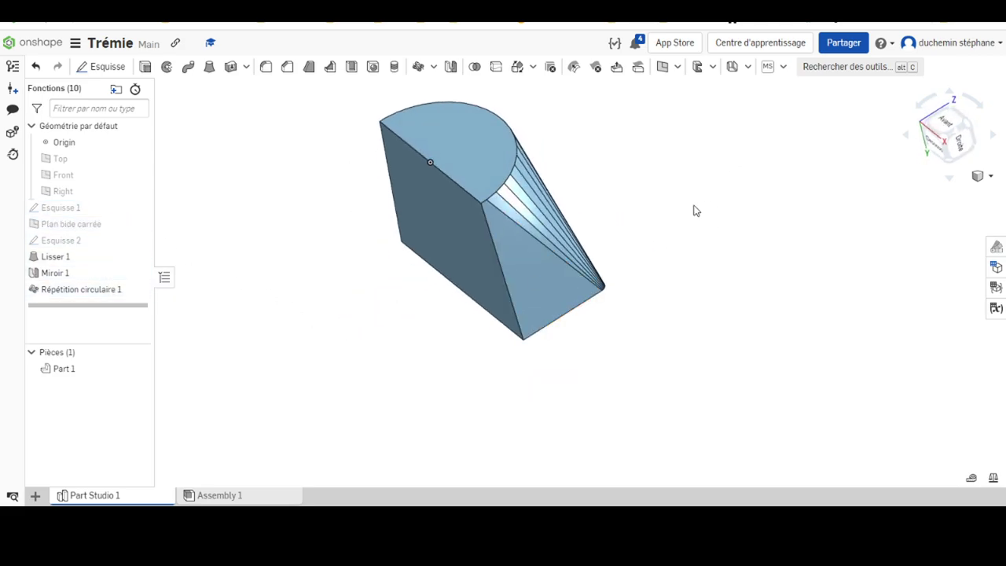
mouse_move(644, 296)
right_down()
mouse_move(625, 282)
mouse_move(672, 235)
mouse_move(660, 278)
mouse_move(649, 276)
mouse_move(681, 247)
mouse_move(669, 266)
right_up()
mouse_move(698, 160)
right_down()
mouse_move(686, 157)
mouse_move(667, 113)
right_up()
middle_drag(510, 126, 568, 173)
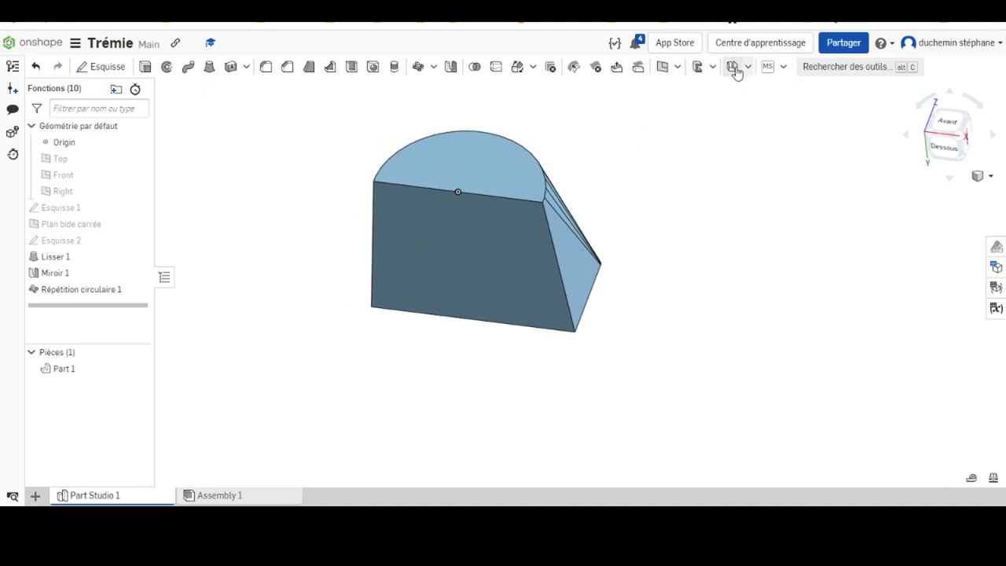
click(735, 67)
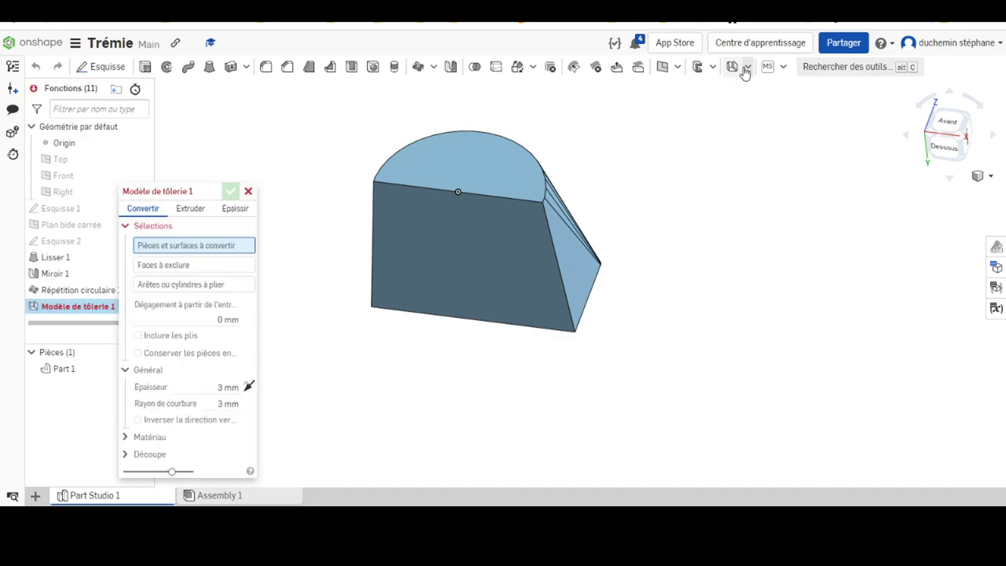
Restart Modèle de tôlerie 1 with 3 mm thickness and bend radius, moving its panel right
click(247, 191)
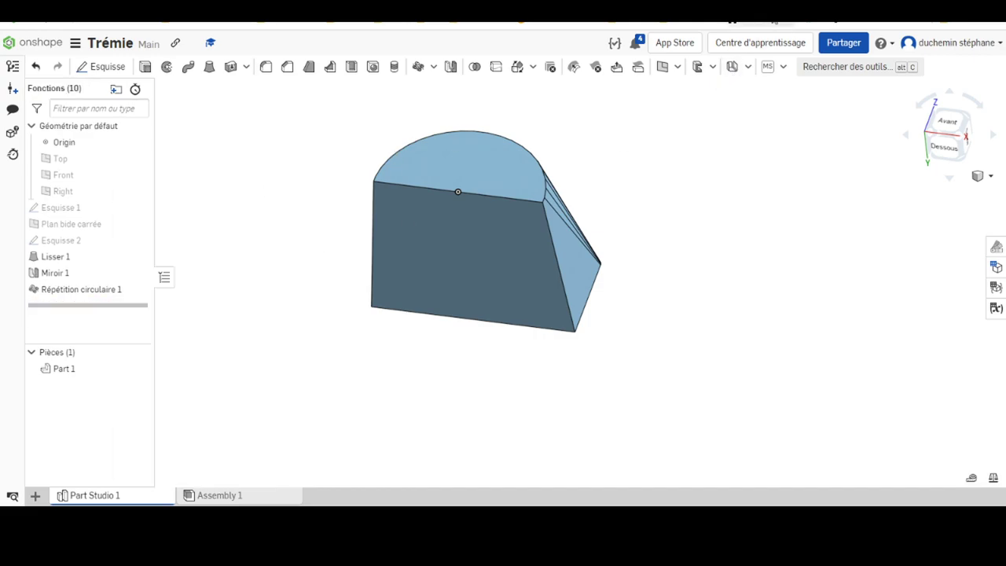
click(749, 68)
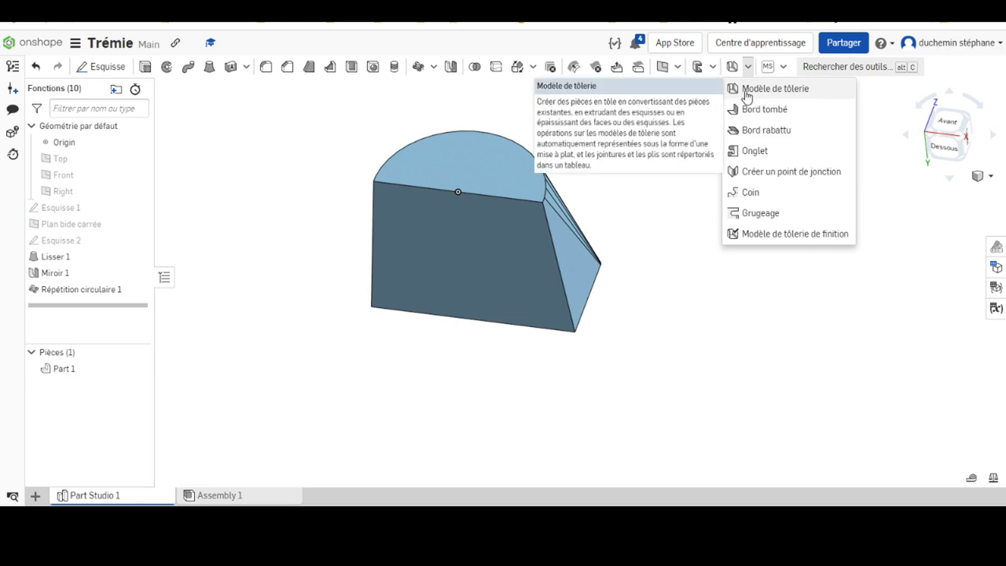
click(749, 88)
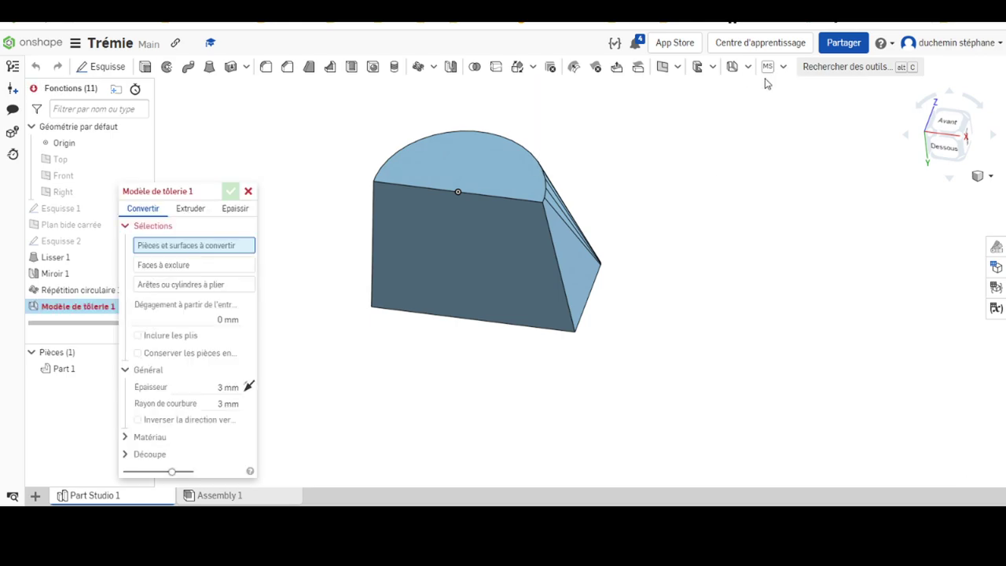
mouse_move(195, 191)
mouse_down()
mouse_move(719, 89)
mouse_move(726, 105)
mouse_up()
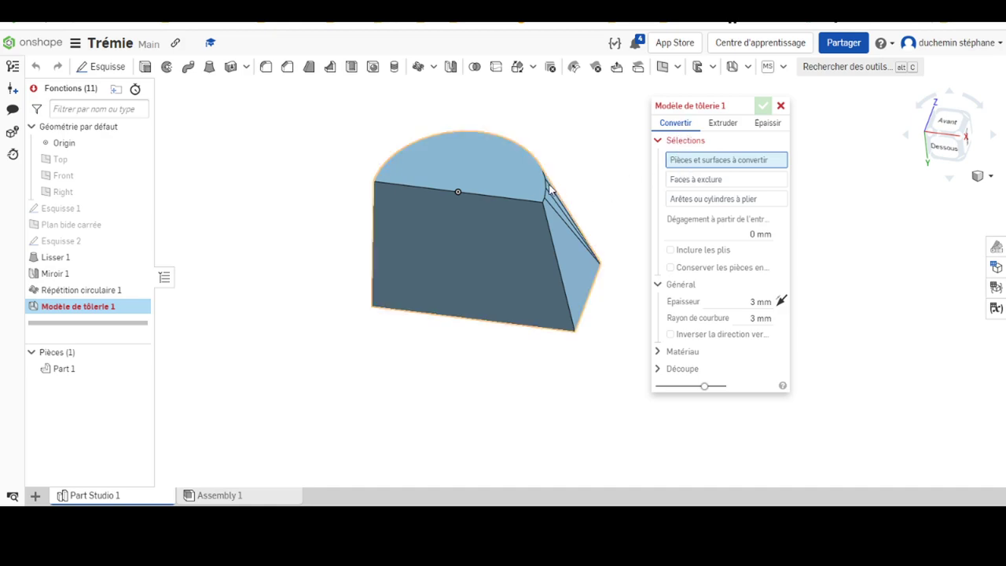
Add Part 1 to the conversion and show the sheet metal table with its flat pattern
click(508, 182)
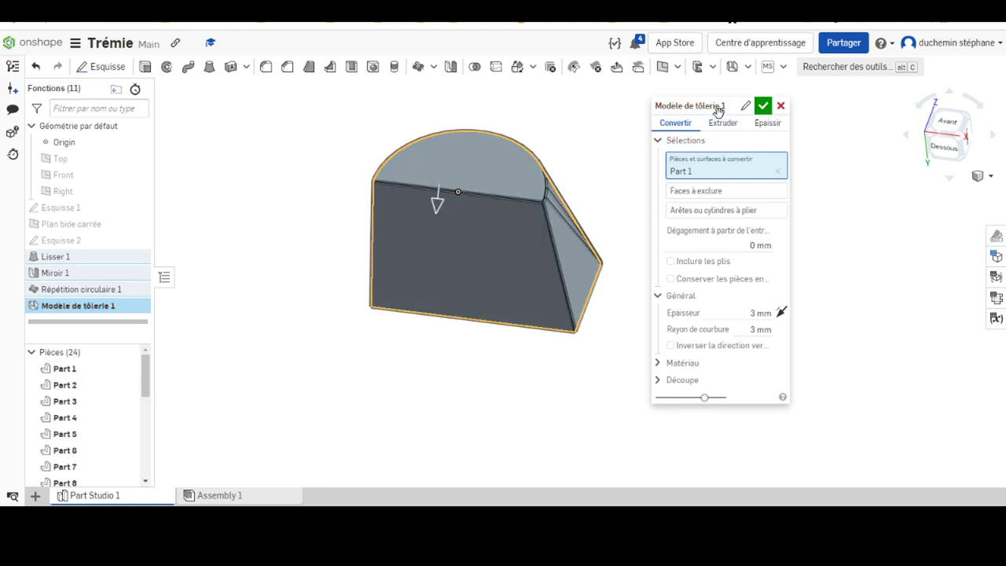
drag(746, 106, 216, 88)
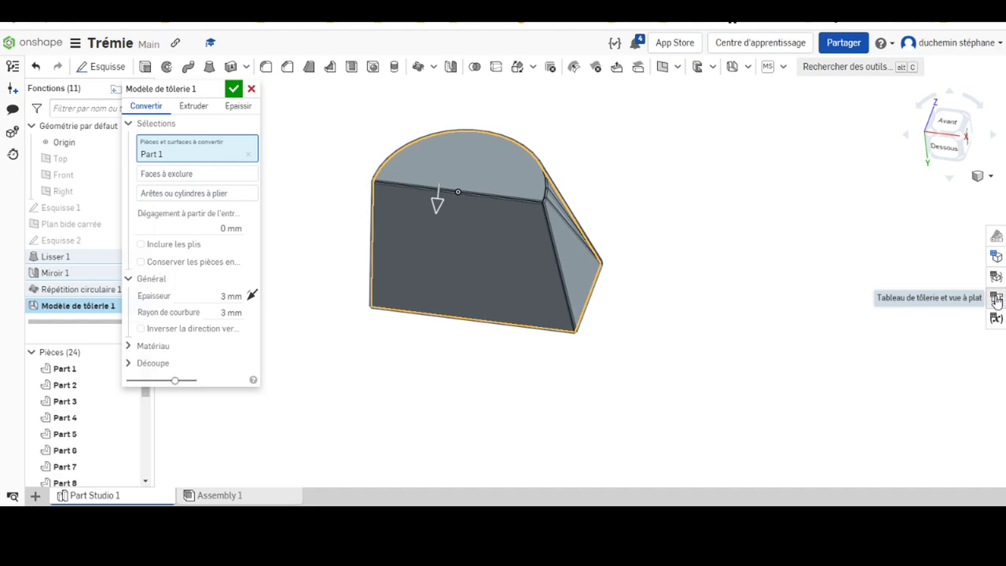
click(997, 298)
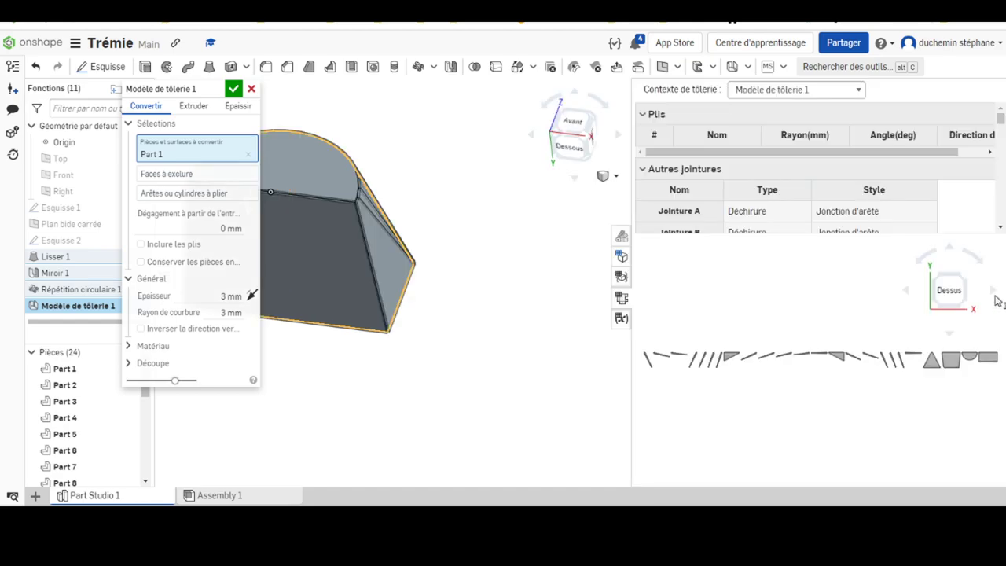
mouse_move(301, 166)
middle_down()
mouse_move(482, 183)
mouse_move(448, 187)
middle_up()
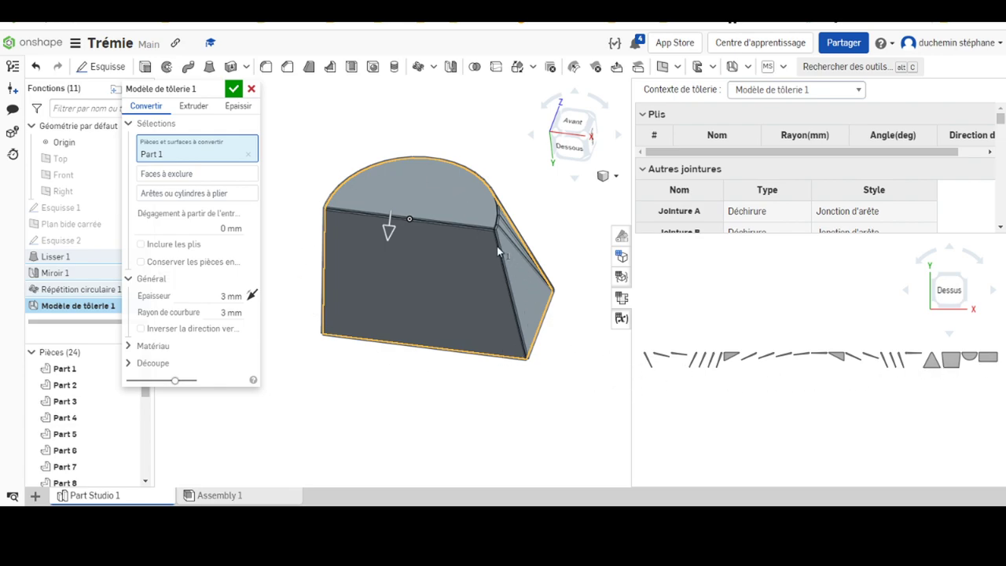
click(186, 178)
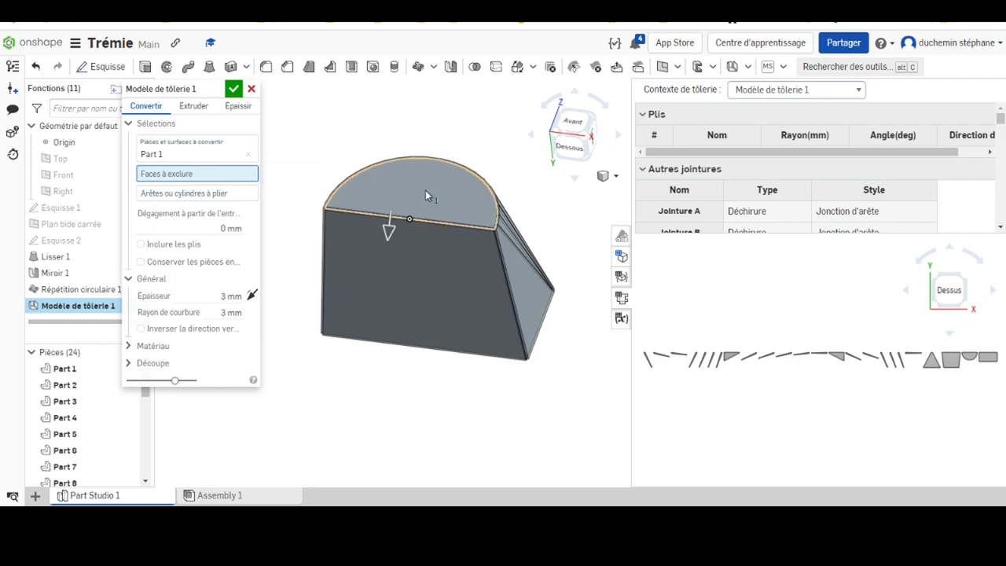
Exclude the curved top, front and near faces from the sheet metal conversion
click(426, 192)
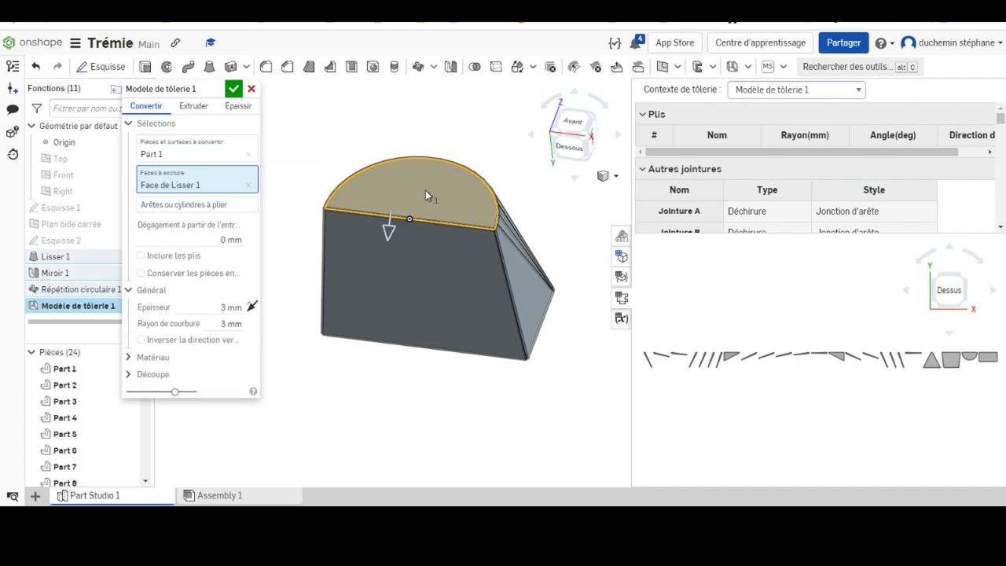
click(445, 270)
right_drag(447, 319, 460, 368)
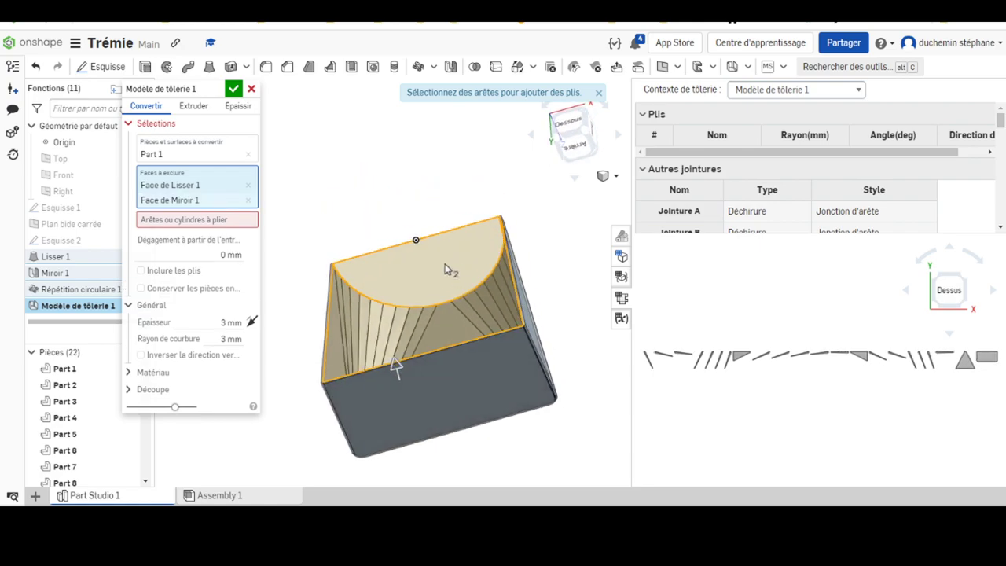
click(460, 369)
mouse_move(459, 224)
right_down()
mouse_move(442, 232)
mouse_move(445, 250)
right_up()
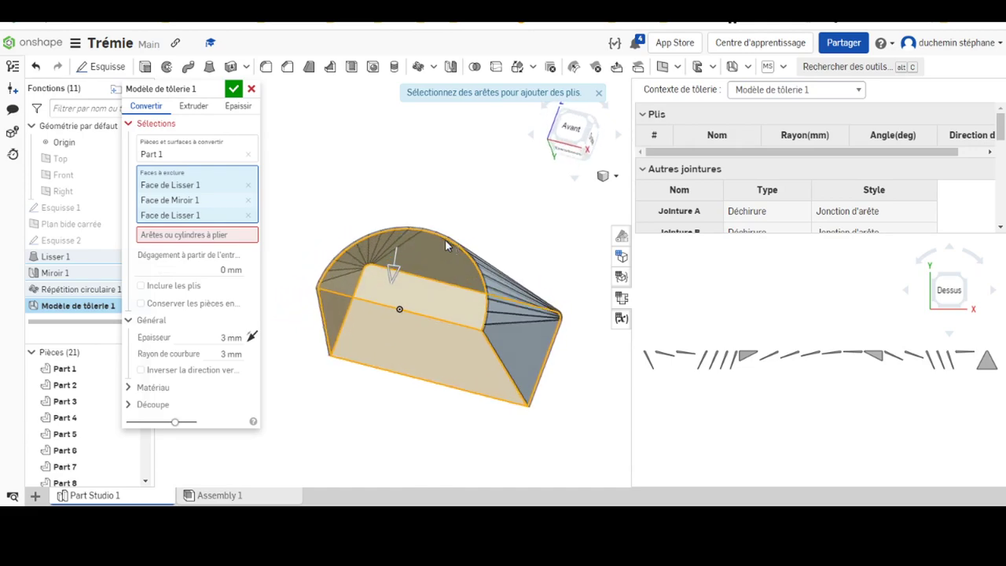
scroll(460, 294, up, 5)
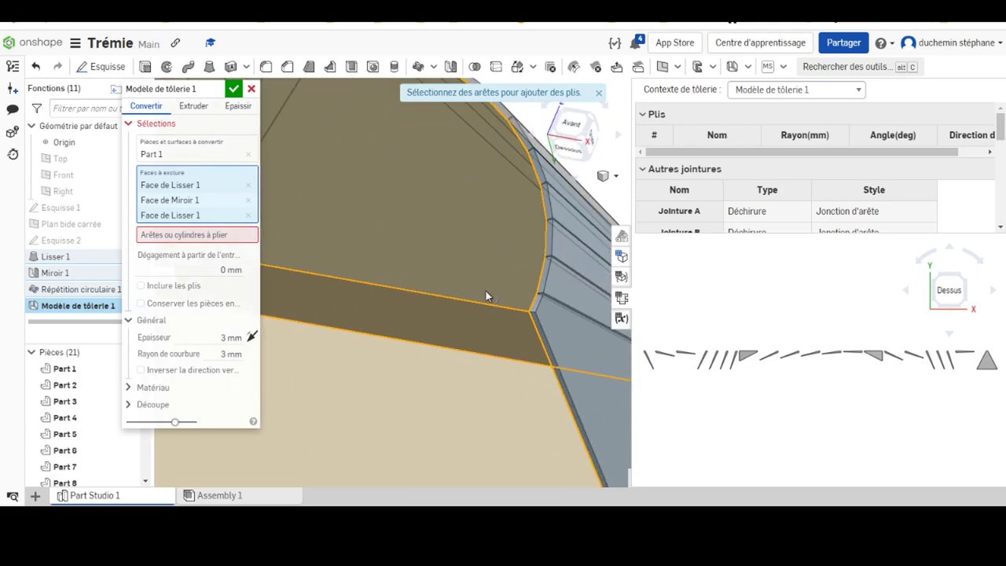
scroll(486, 291, up, 2)
right_drag(532, 267, 388, 241)
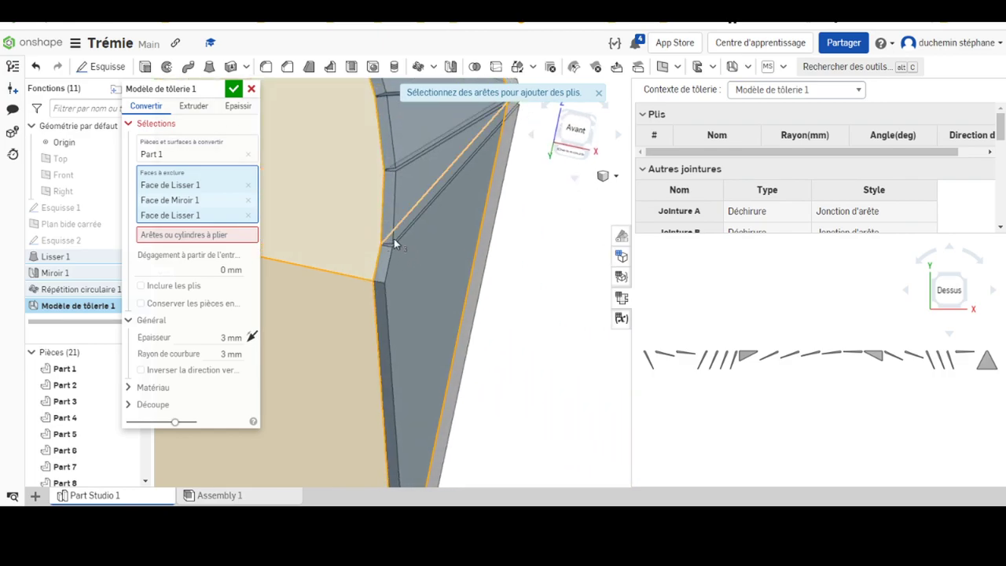
scroll(403, 211, down, 5)
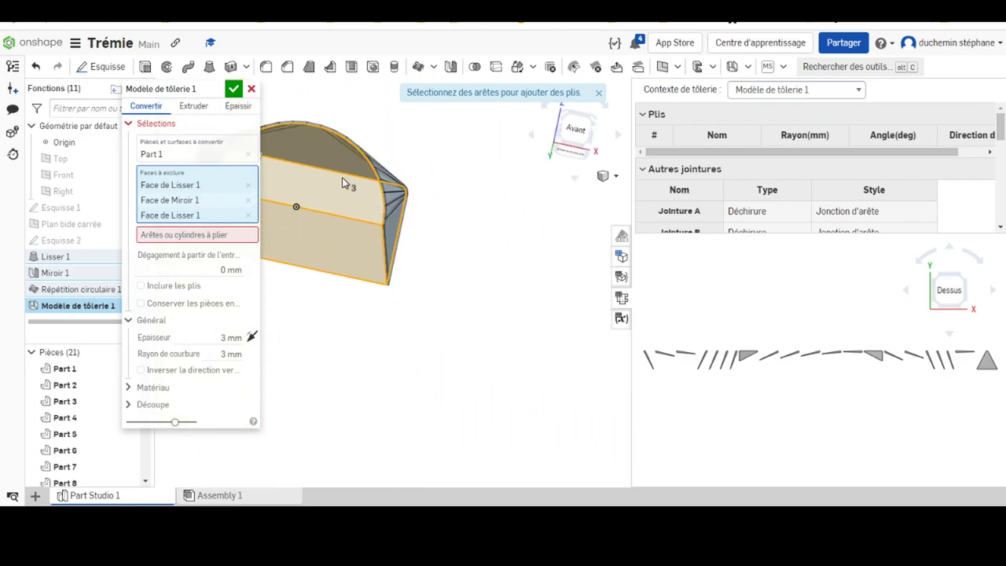
mouse_move(397, 227)
right_down()
mouse_move(481, 302)
mouse_move(457, 286)
right_up()
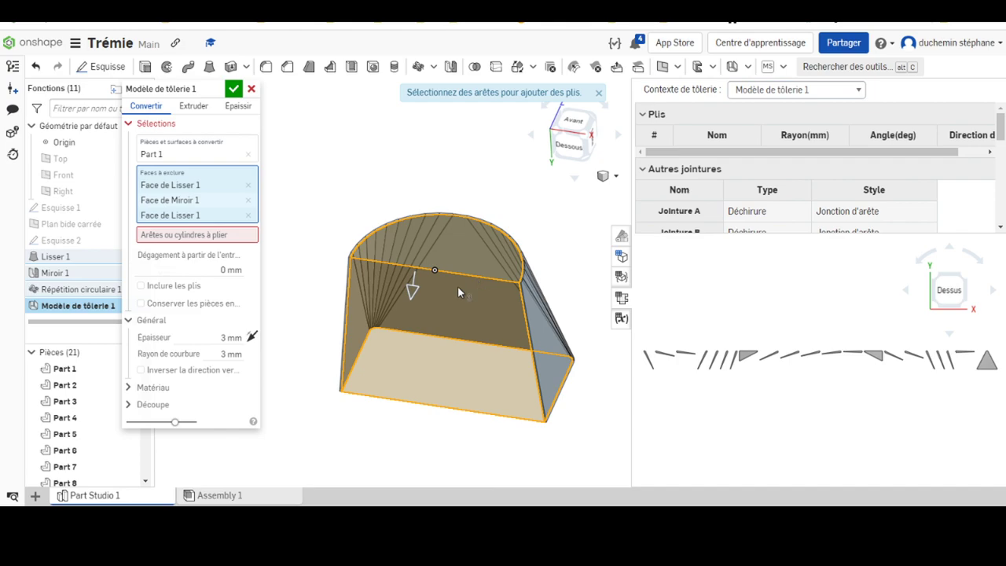
Activate the 'Arêtes ou cylindres à plier' field and orbit to expose the fan edges
click(184, 236)
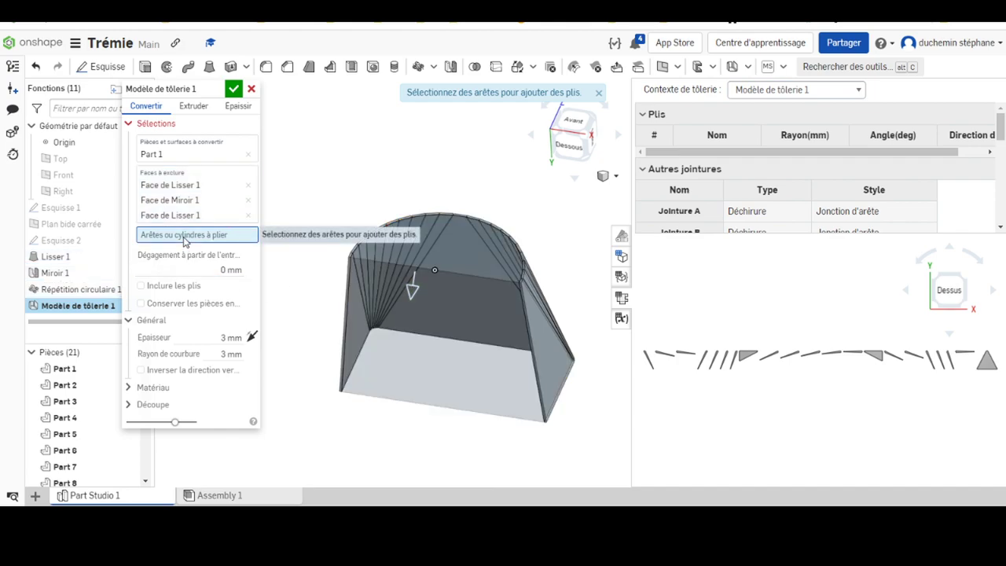
right_drag(416, 236, 1004, 430)
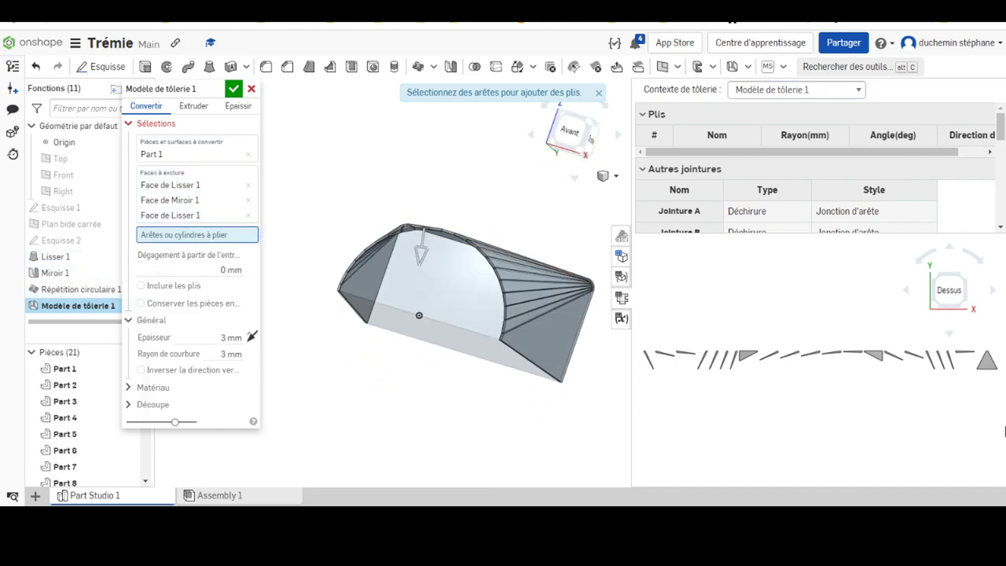
middle_drag(440, 291, 362, 273)
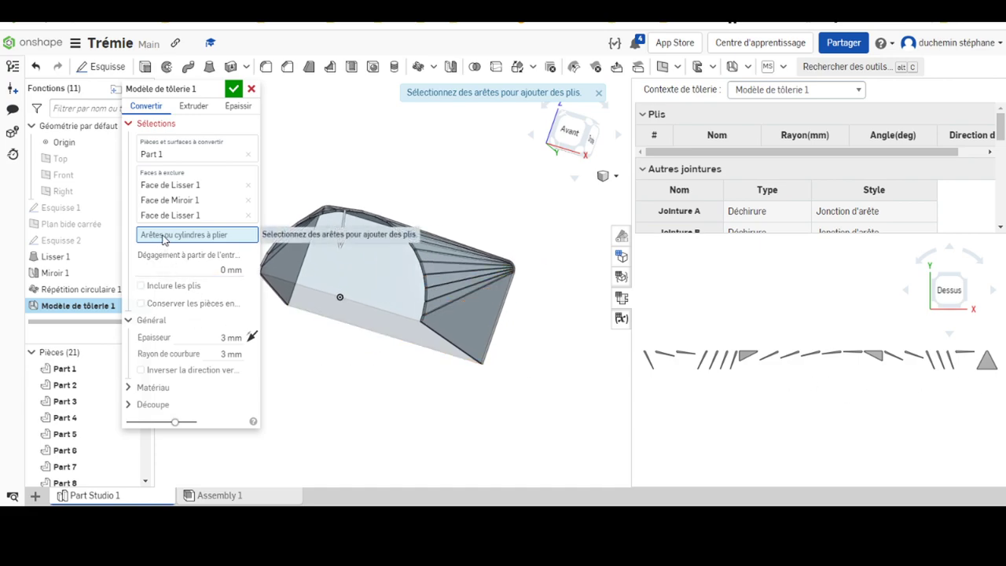
Mark the first cone's fan edges as 3 mm bend edges
click(444, 303)
click(440, 298)
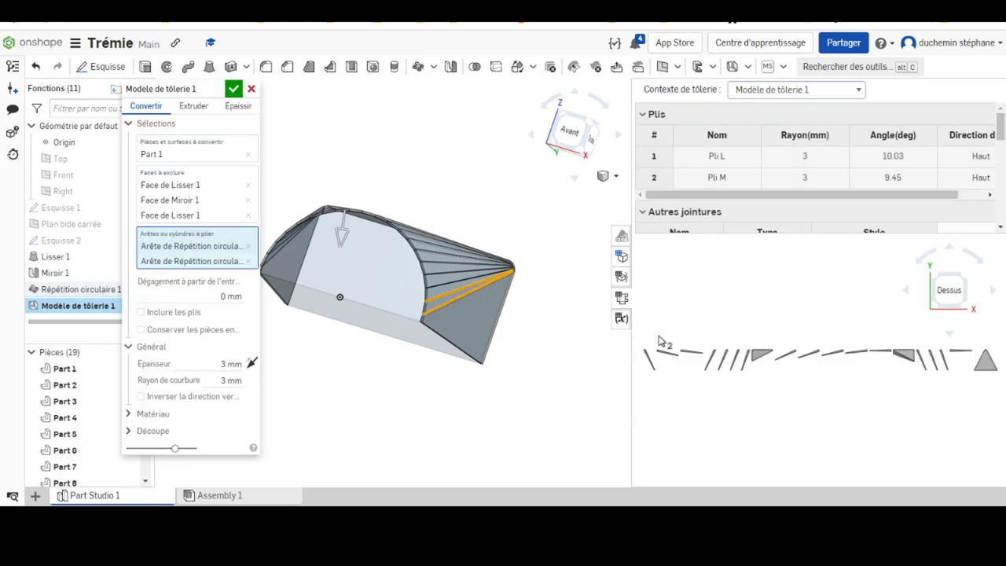
click(443, 282)
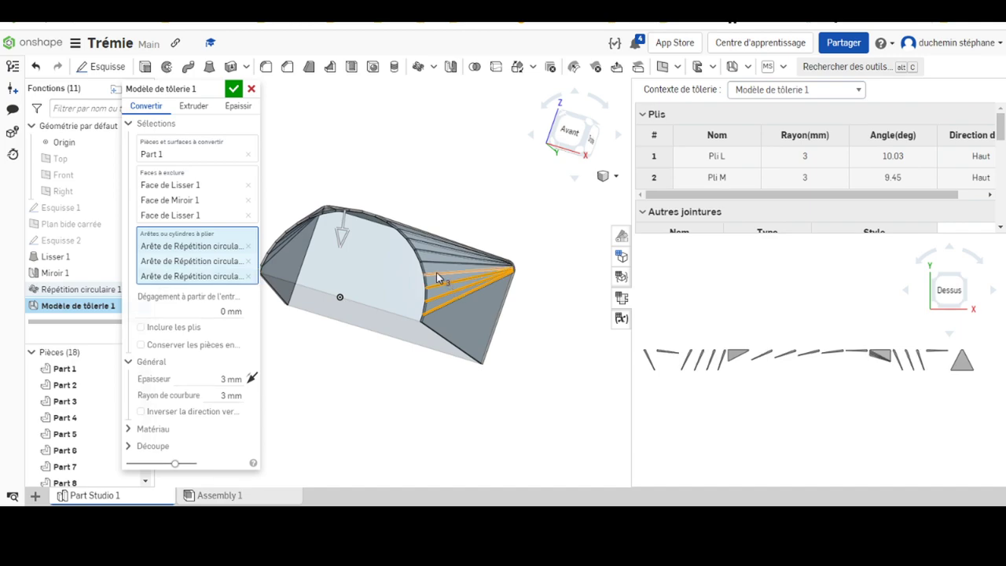
click(436, 272)
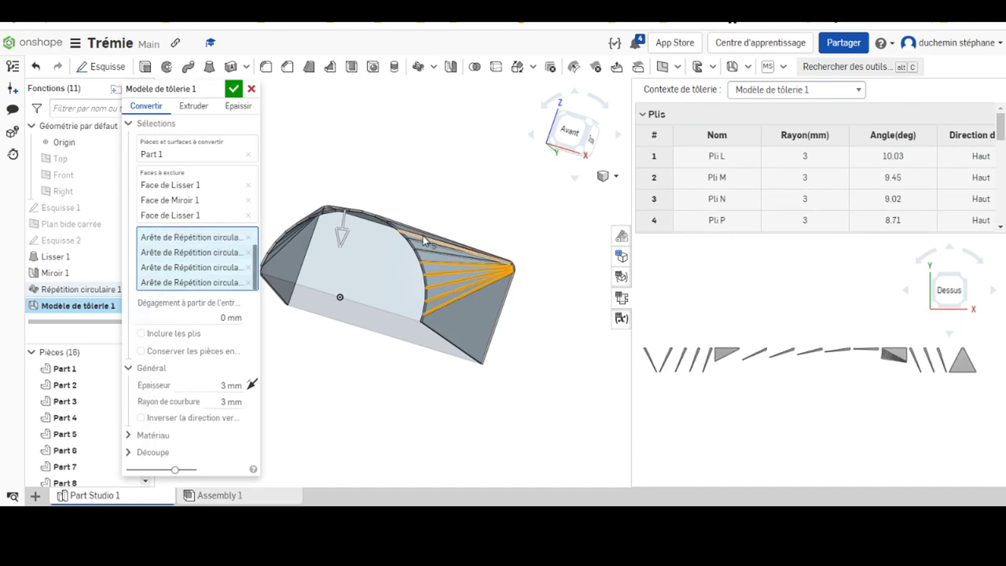
mouse_move(430, 262)
right_down()
mouse_move(423, 245)
mouse_move(423, 259)
right_up()
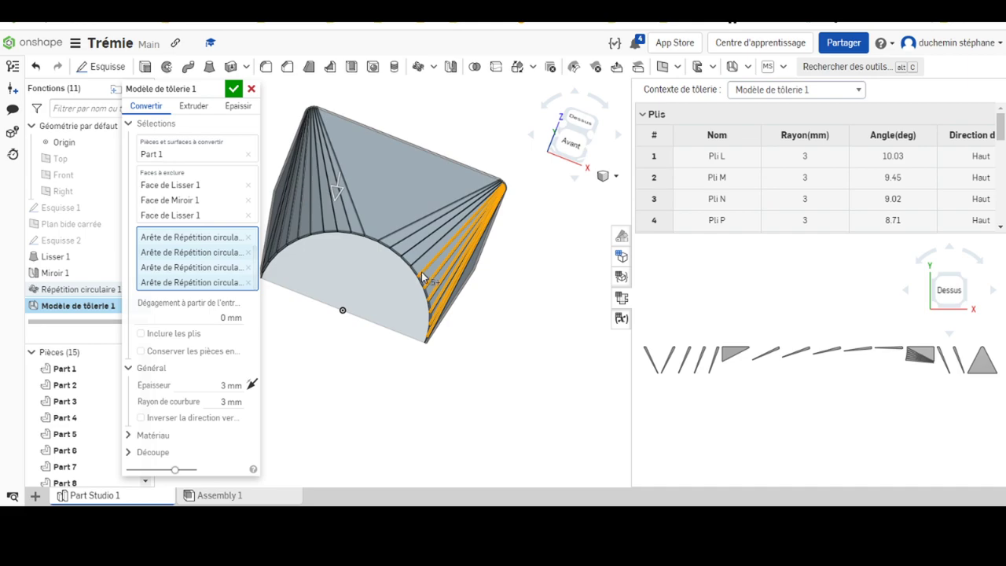
click(414, 255)
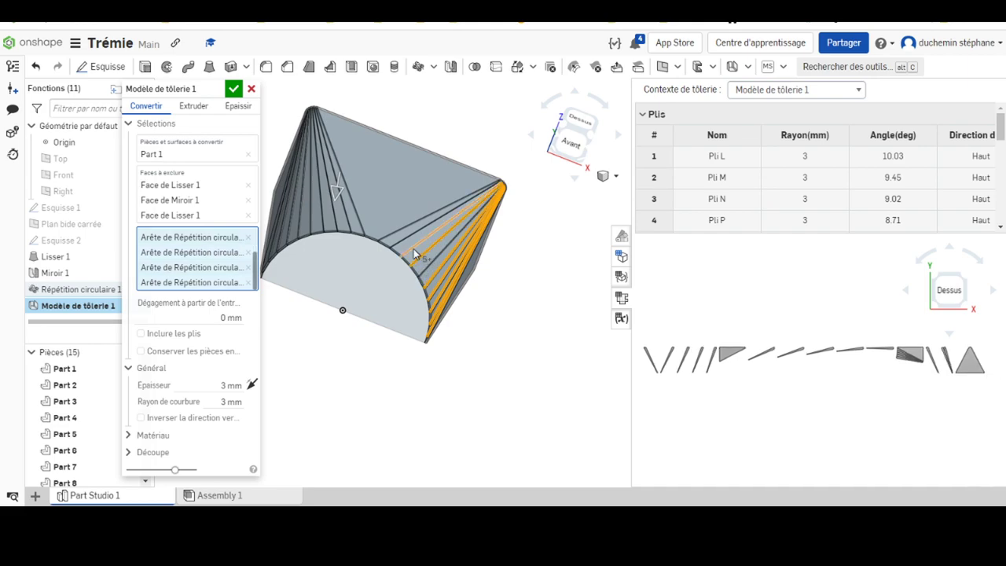
click(400, 241)
click(387, 230)
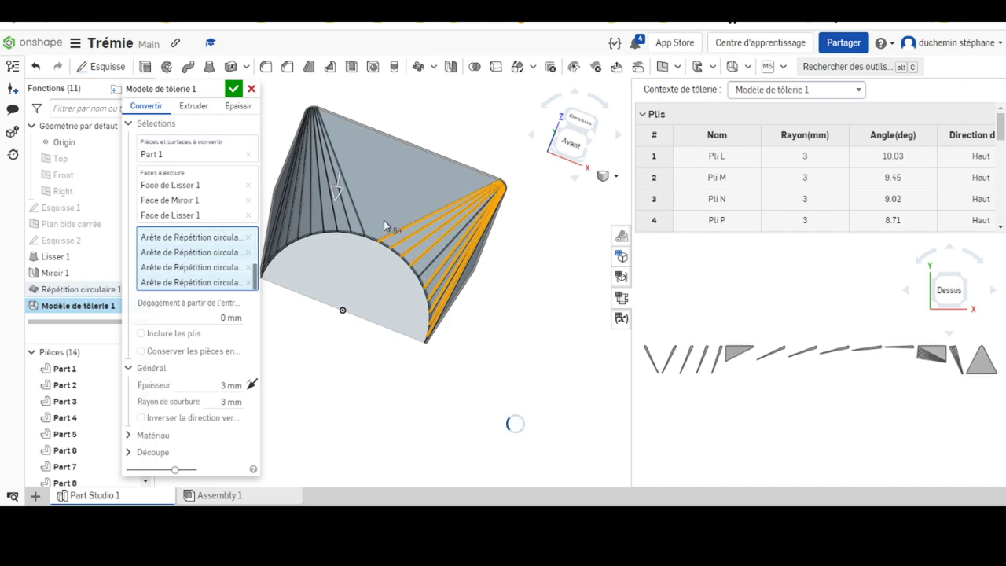
click(362, 228)
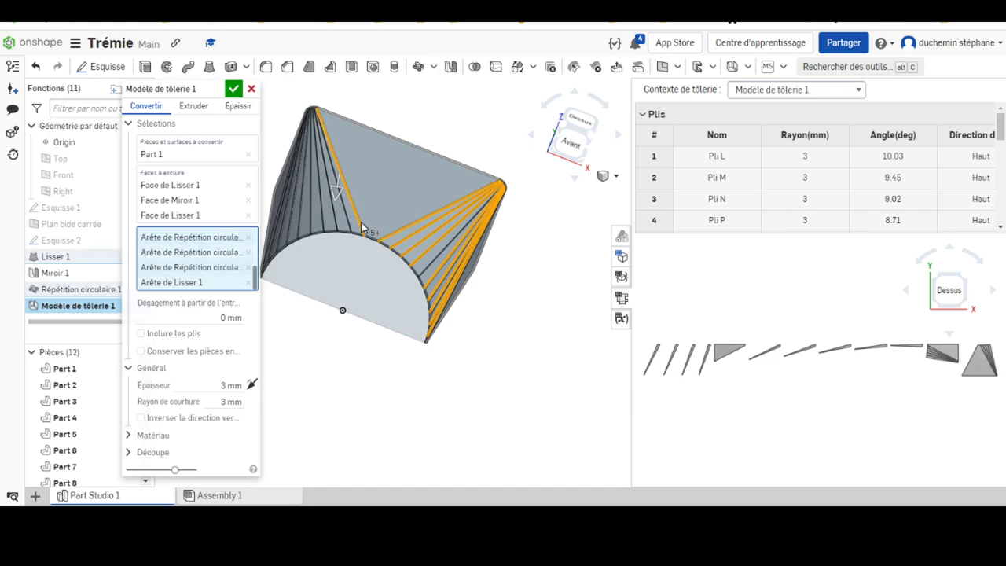
click(336, 227)
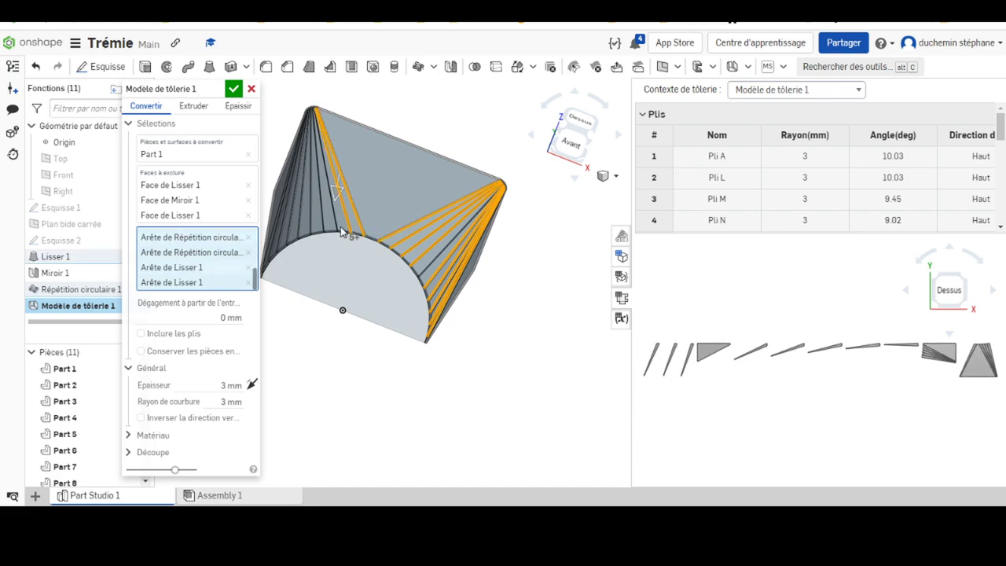
click(322, 229)
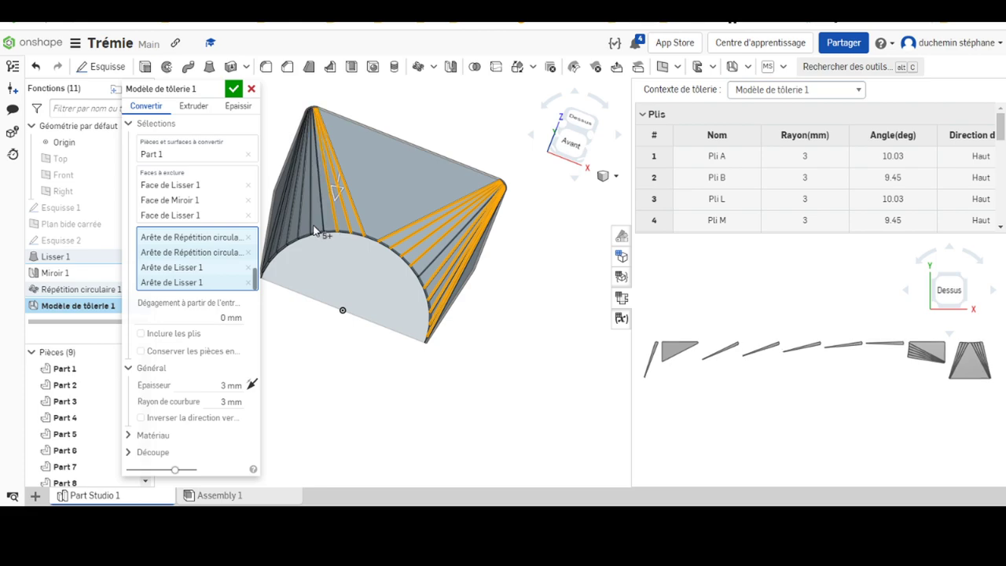
click(314, 229)
click(315, 229)
Add the other cone's and mirrored side's fan edges as bends, forming Pli A–D
right_drag(315, 230, 359, 237)
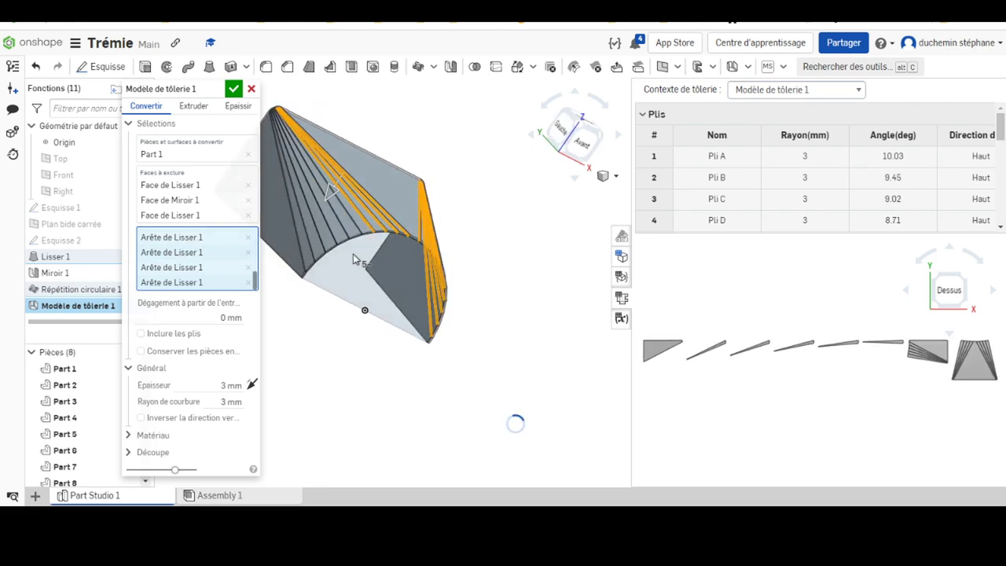
click(344, 235)
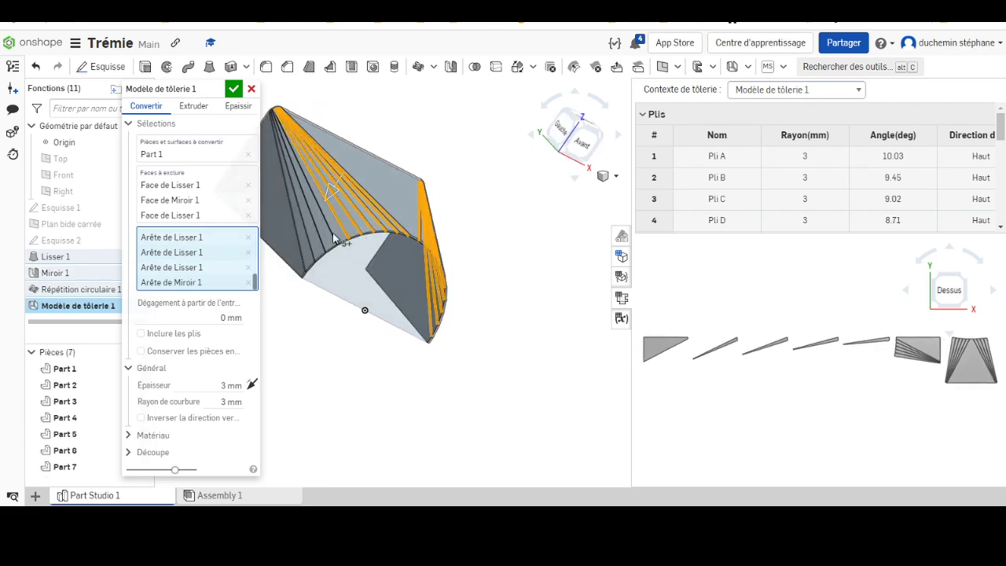
click(307, 251)
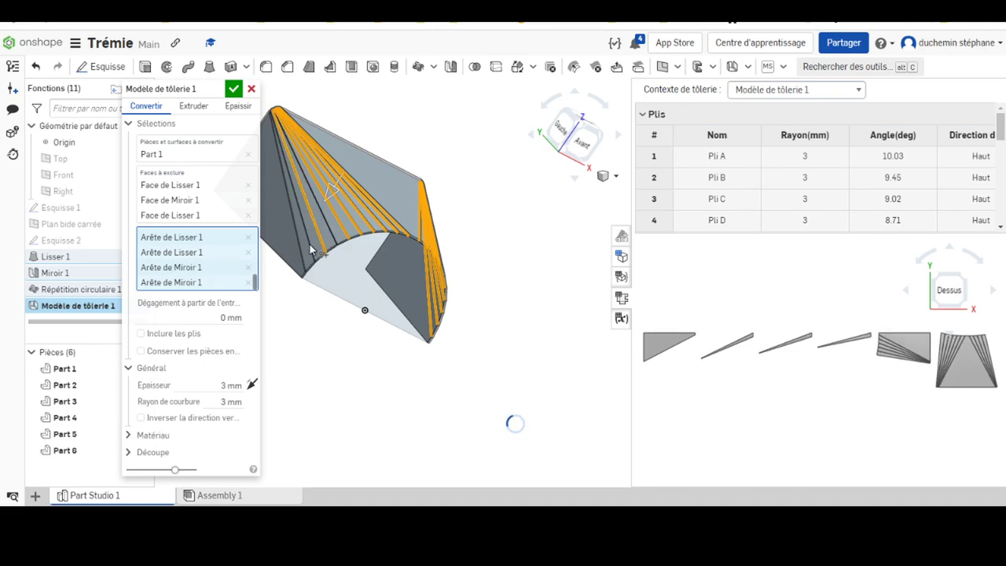
click(306, 252)
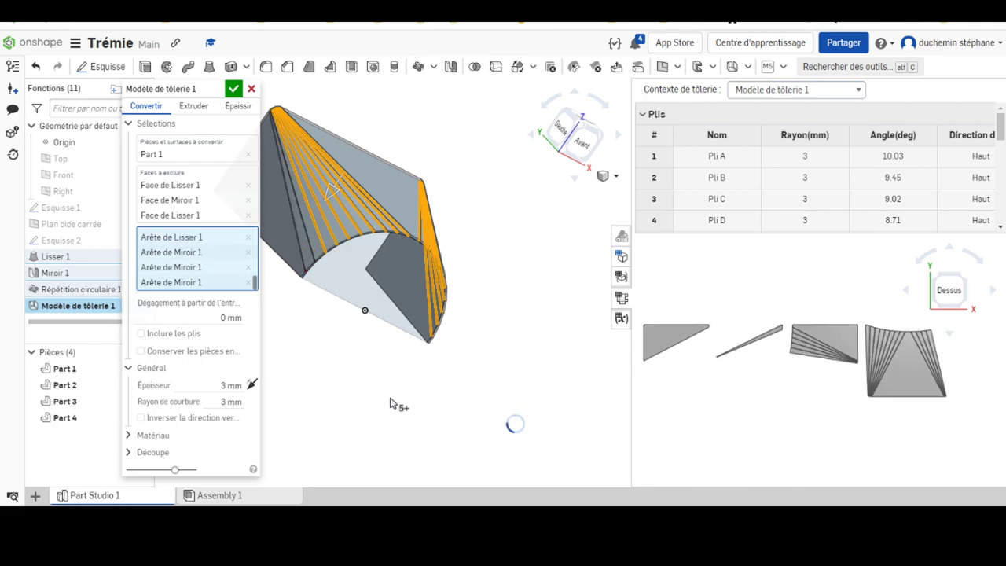
middle_drag(332, 348, 418, 366)
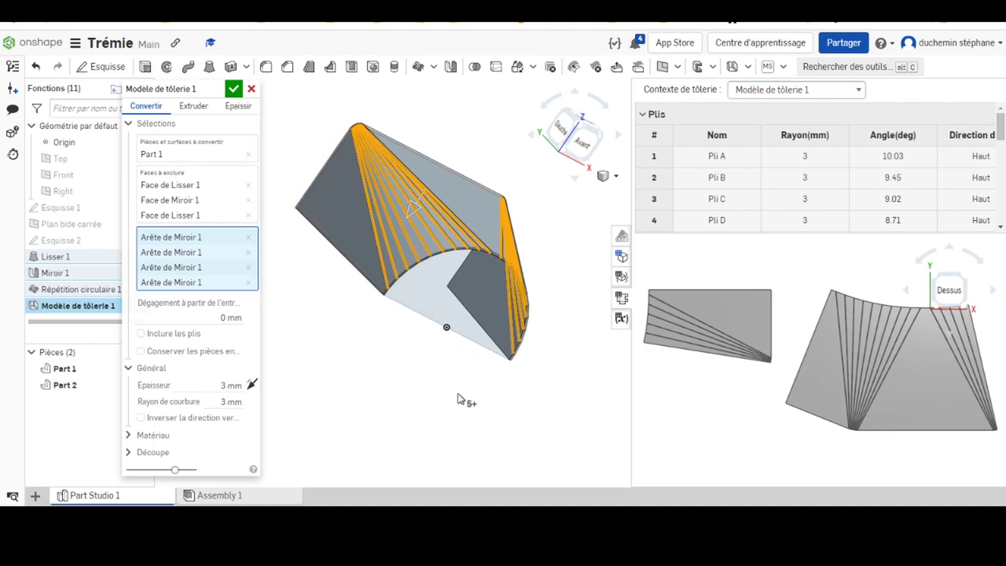
mouse_move(458, 398)
right_down()
mouse_move(442, 388)
mouse_move(424, 400)
mouse_move(411, 393)
right_up()
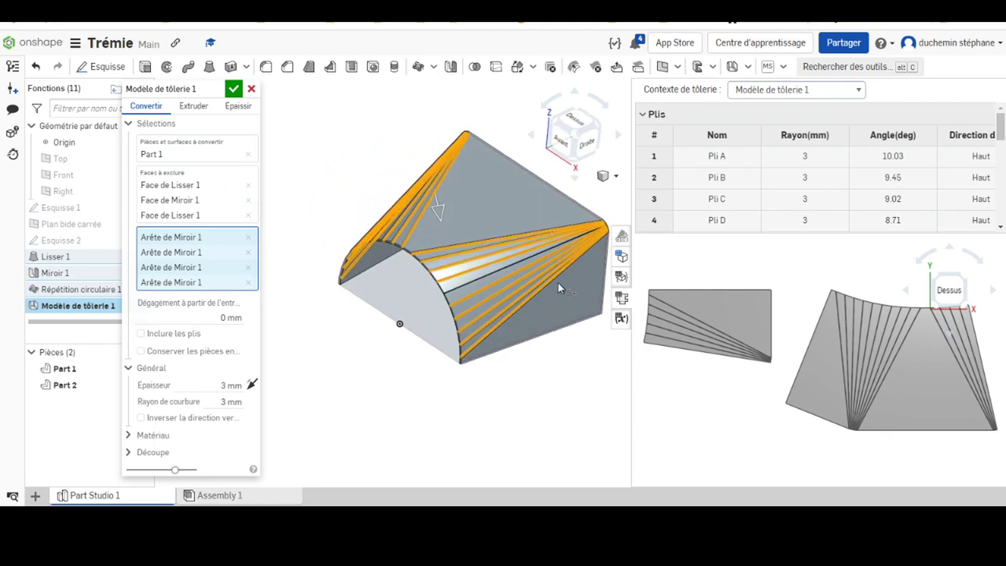
click(462, 301)
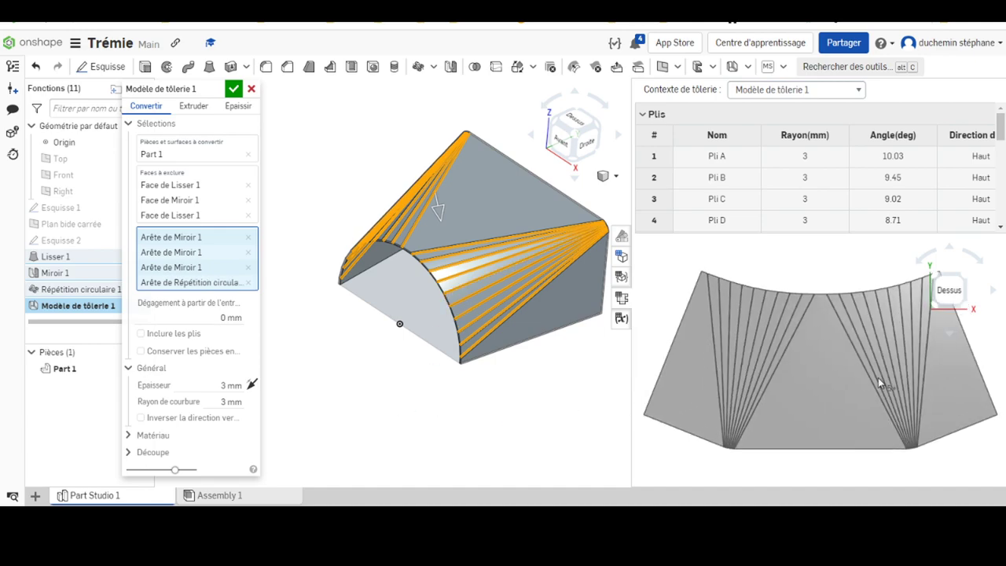
middle_drag(592, 400, 483, 359)
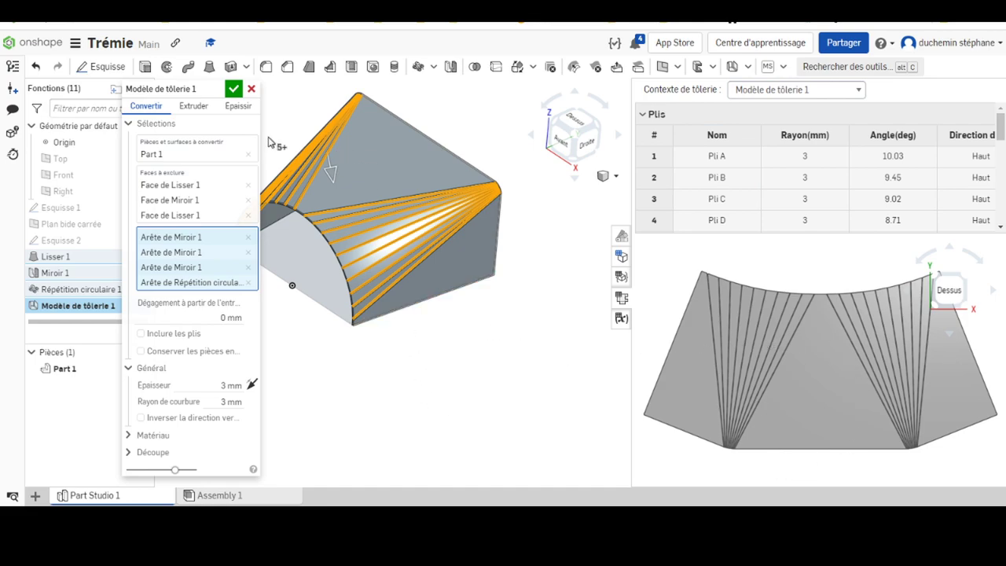
Accept Modèle de tôlerie 1 and orbit to inspect the bent half-hopper's Pli A–D bends
click(234, 90)
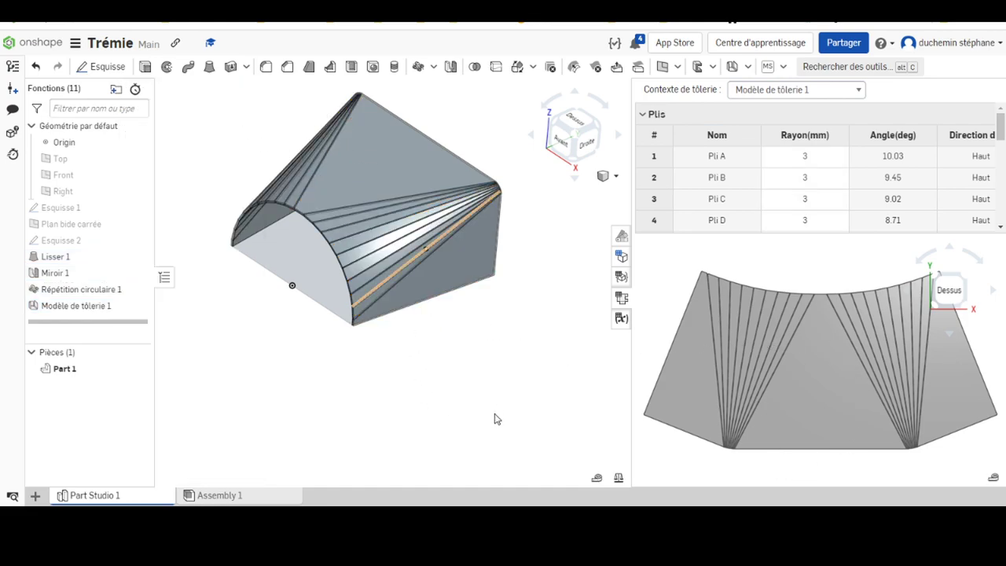
mouse_move(494, 414)
right_down()
mouse_move(510, 388)
mouse_move(496, 377)
mouse_move(504, 403)
mouse_move(470, 341)
right_up()
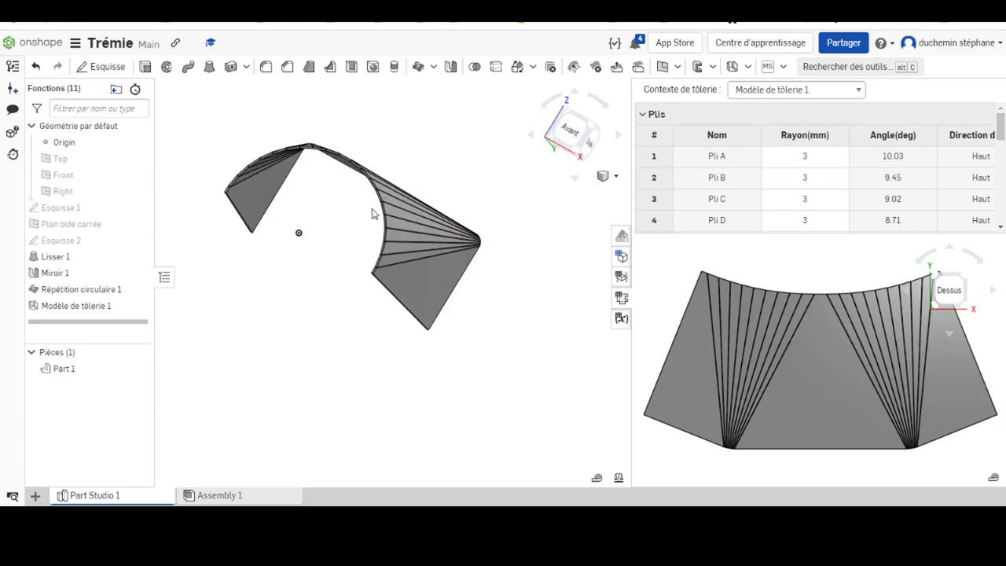
mouse_move(375, 213)
right_down()
mouse_move(386, 254)
mouse_move(429, 277)
right_up()
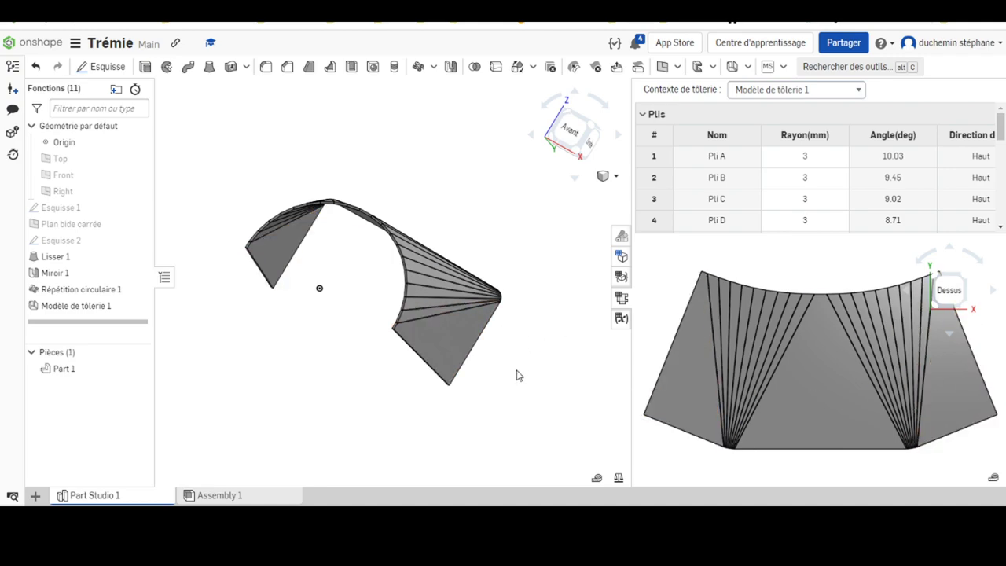
mouse_move(516, 375)
right_down()
mouse_move(530, 353)
mouse_move(498, 350)
right_up()
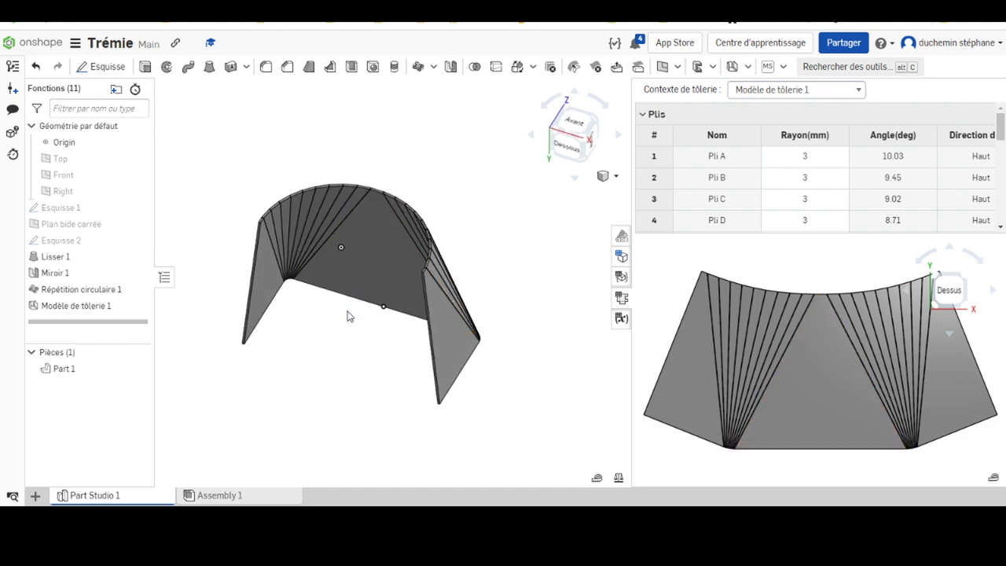
mouse_move(349, 316)
right_down()
mouse_move(361, 296)
mouse_move(341, 326)
right_up()
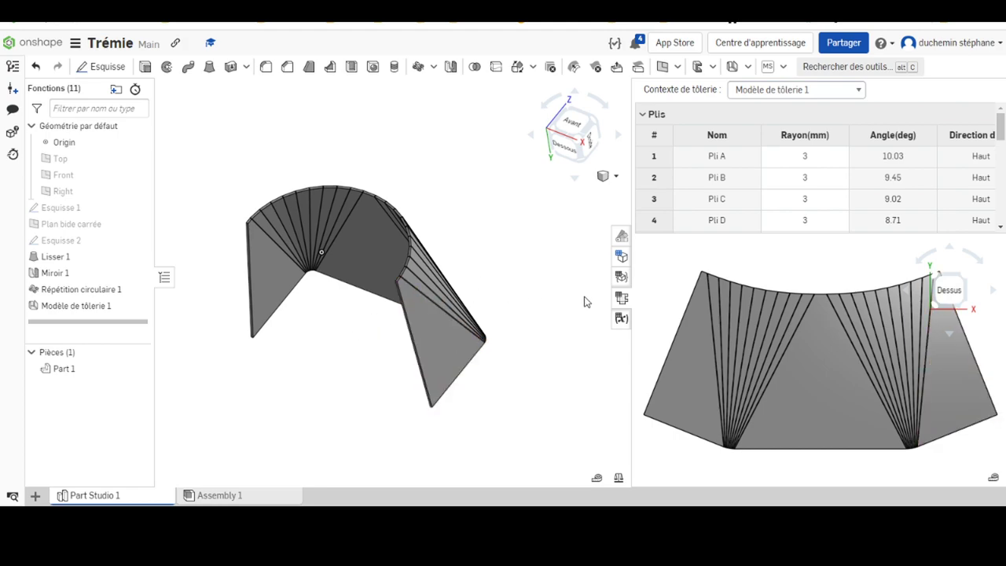